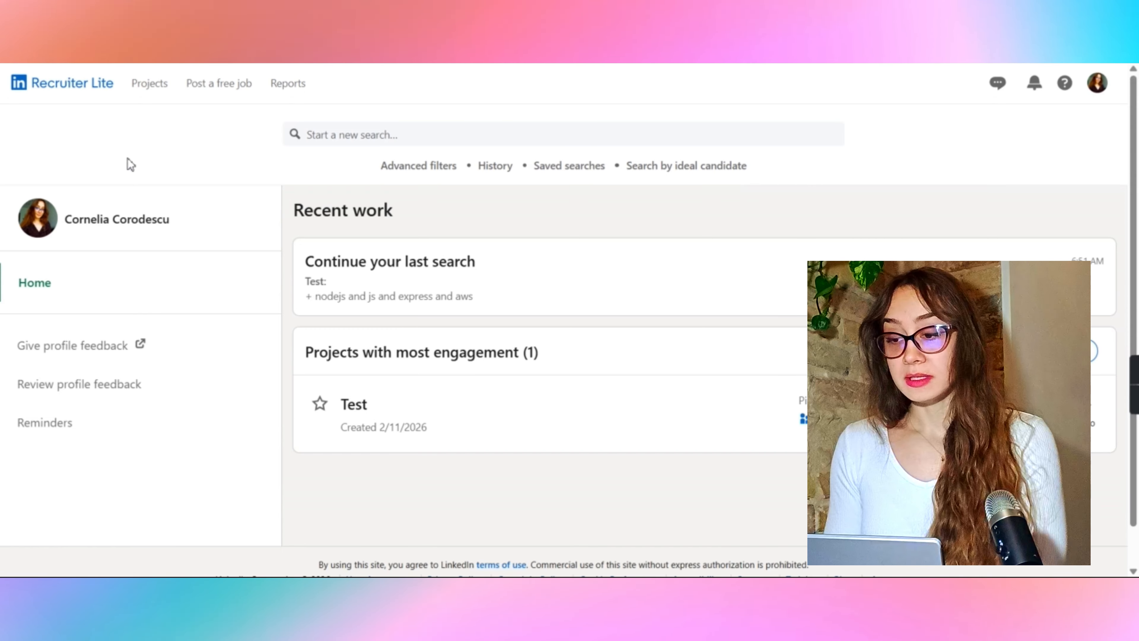
Step: Create a new private project named Software Developer with C++
mouse_move(151, 89)
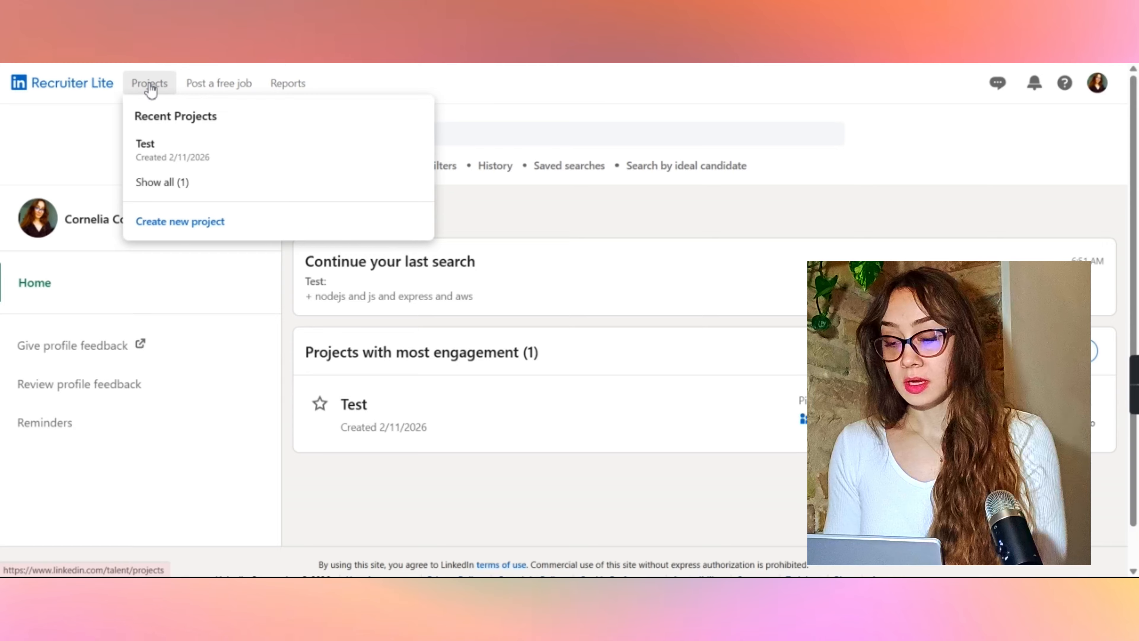
click(178, 221)
scroll(338, 308, down, 1)
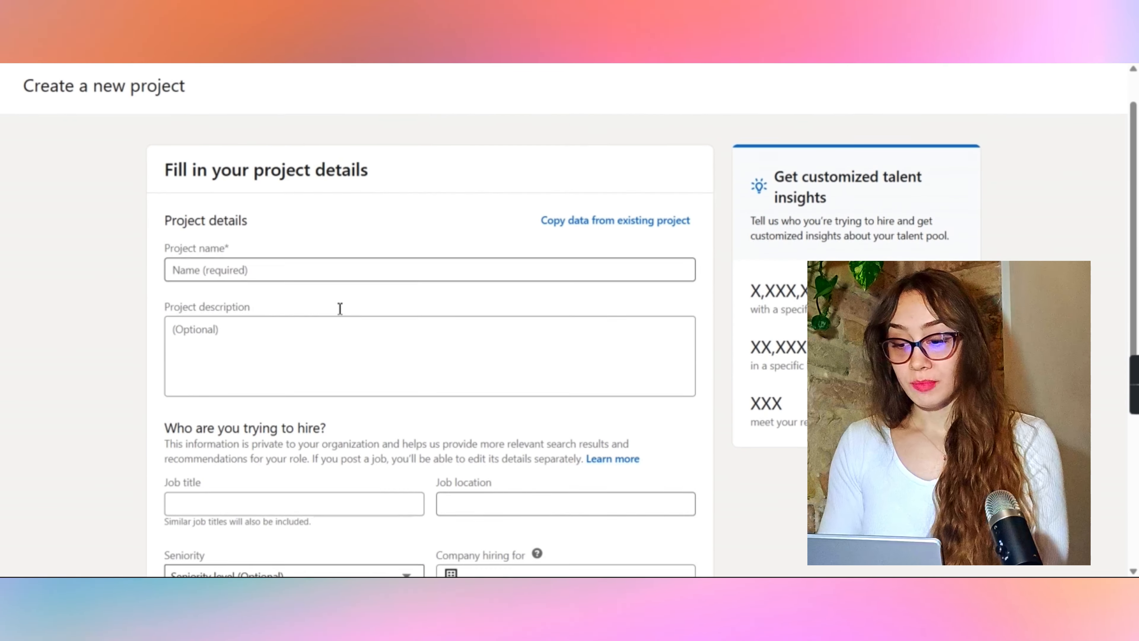
scroll(340, 308, down, 6)
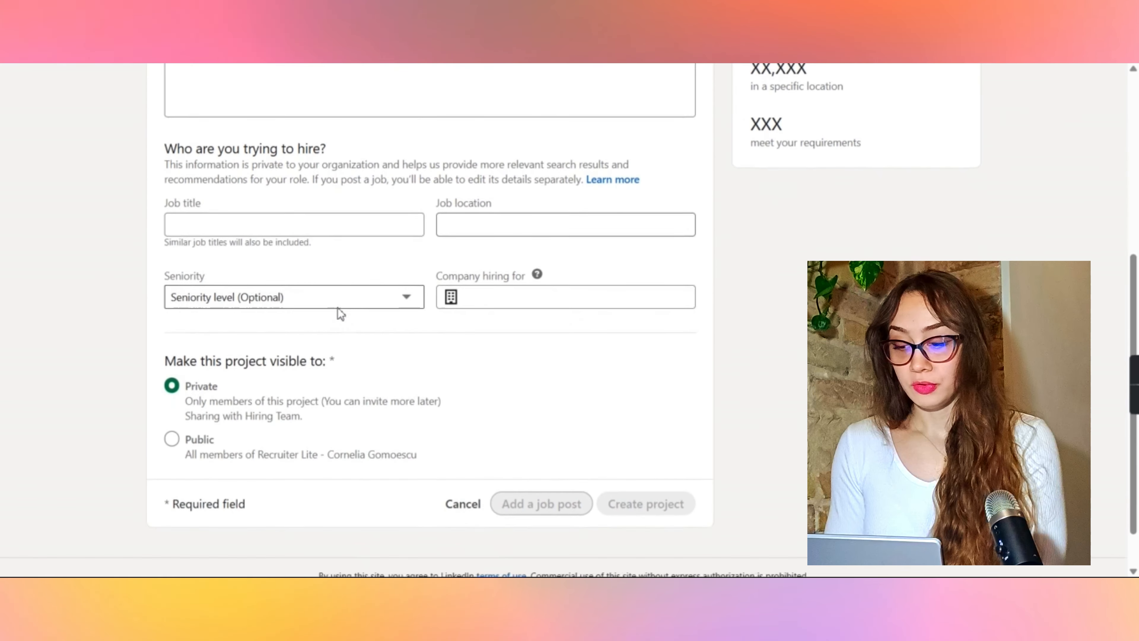
scroll(337, 307, up, 6)
scroll(337, 308, down, 1)
click(298, 240)
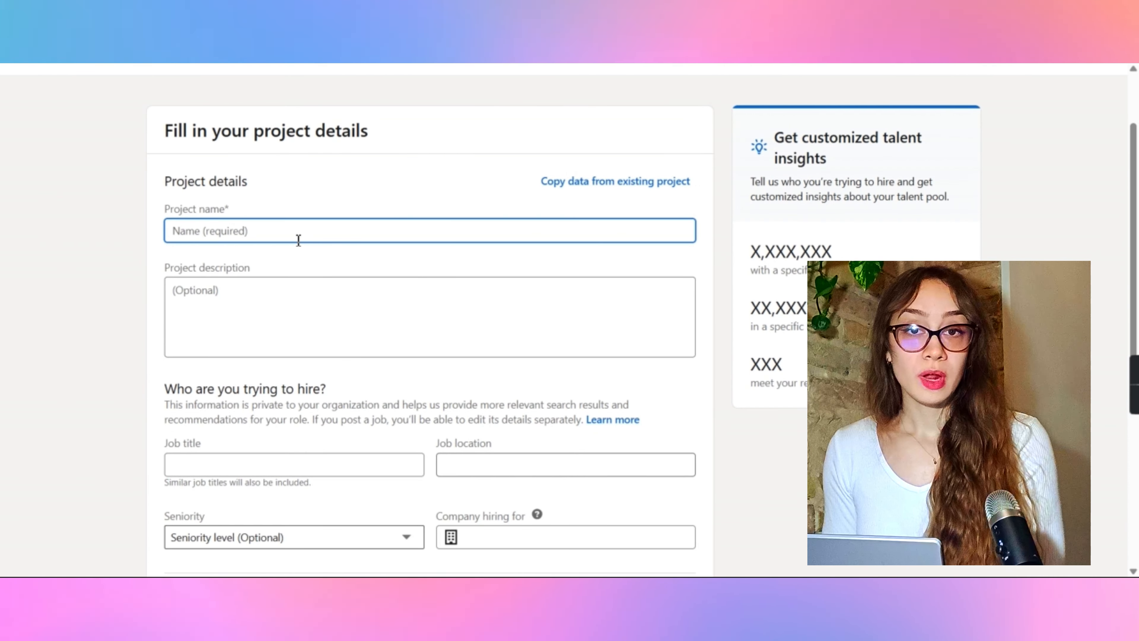
scroll(298, 241, down, 5)
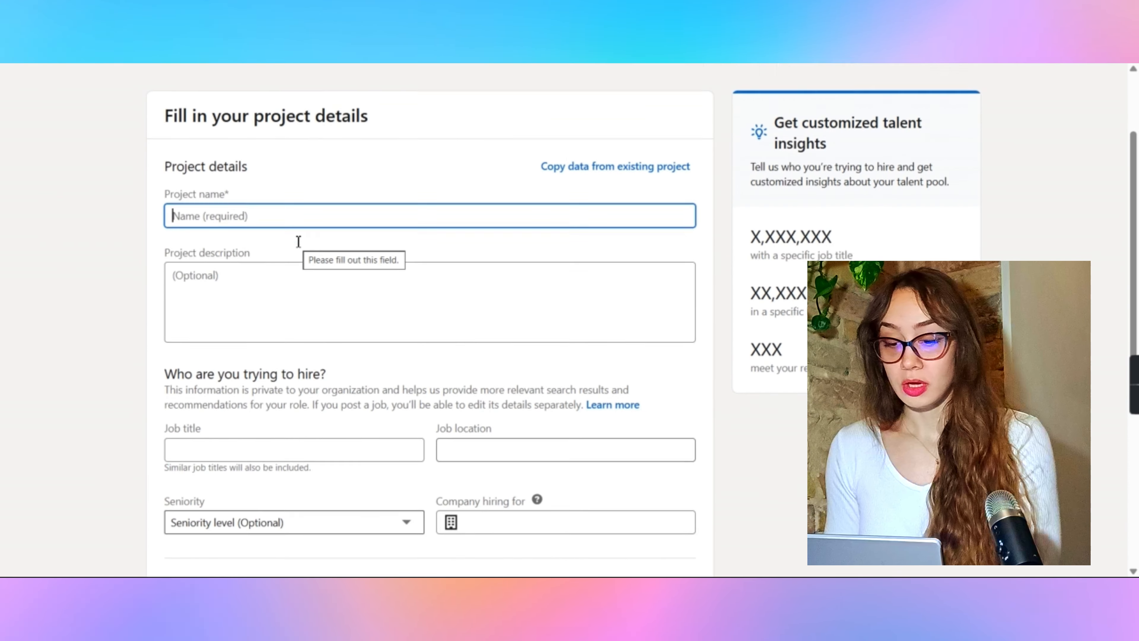
scroll(580, 404, up, 5)
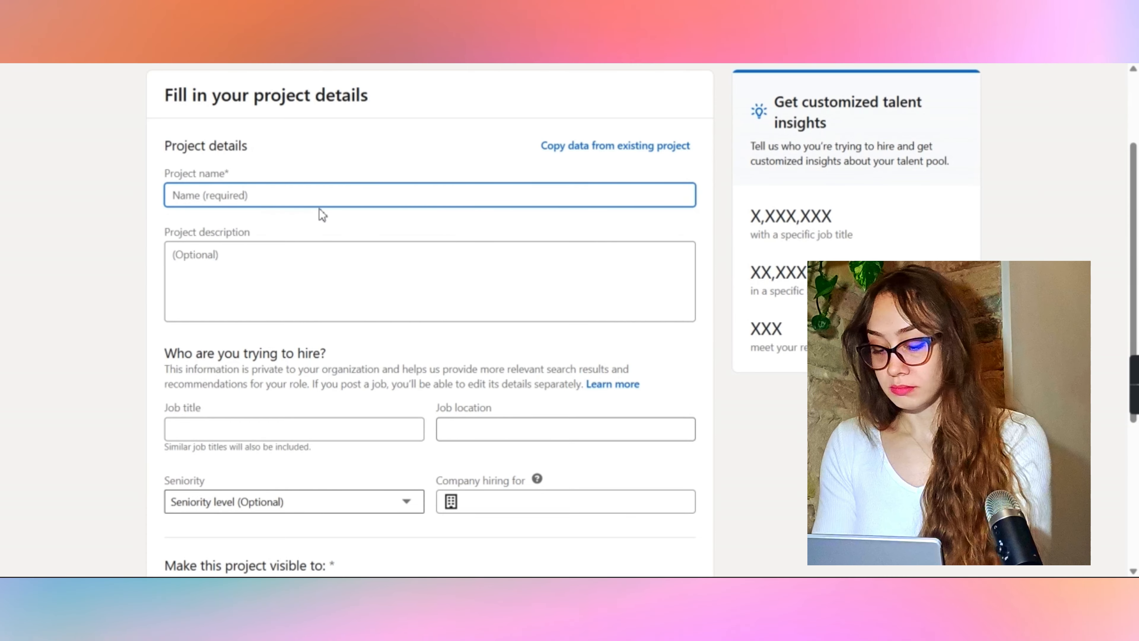
text(Software)
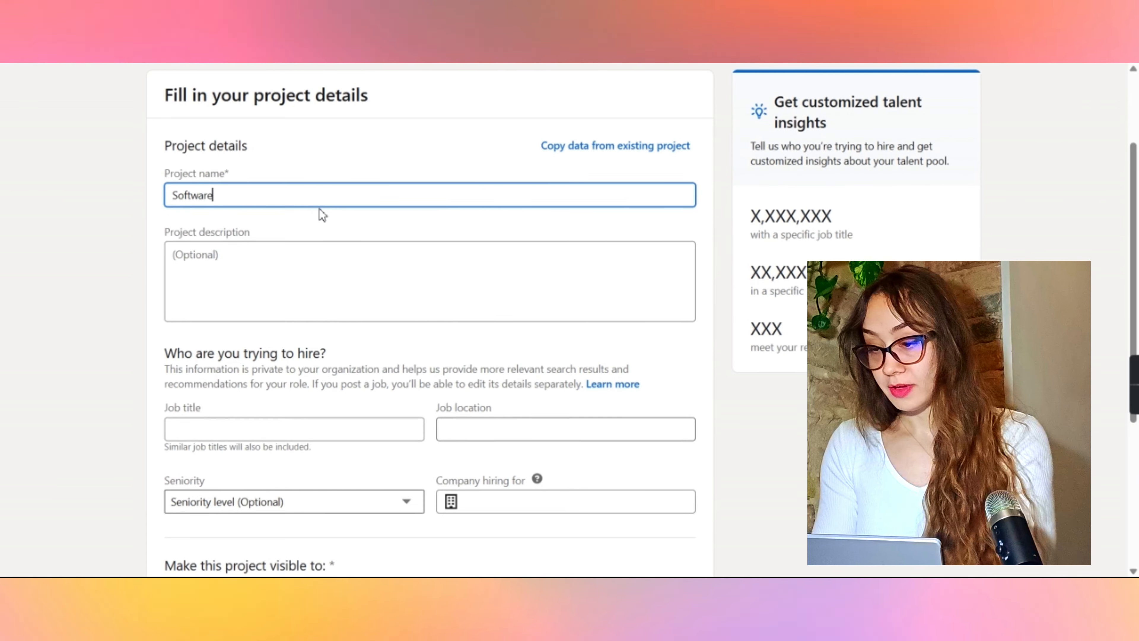
text( Developer with C++)
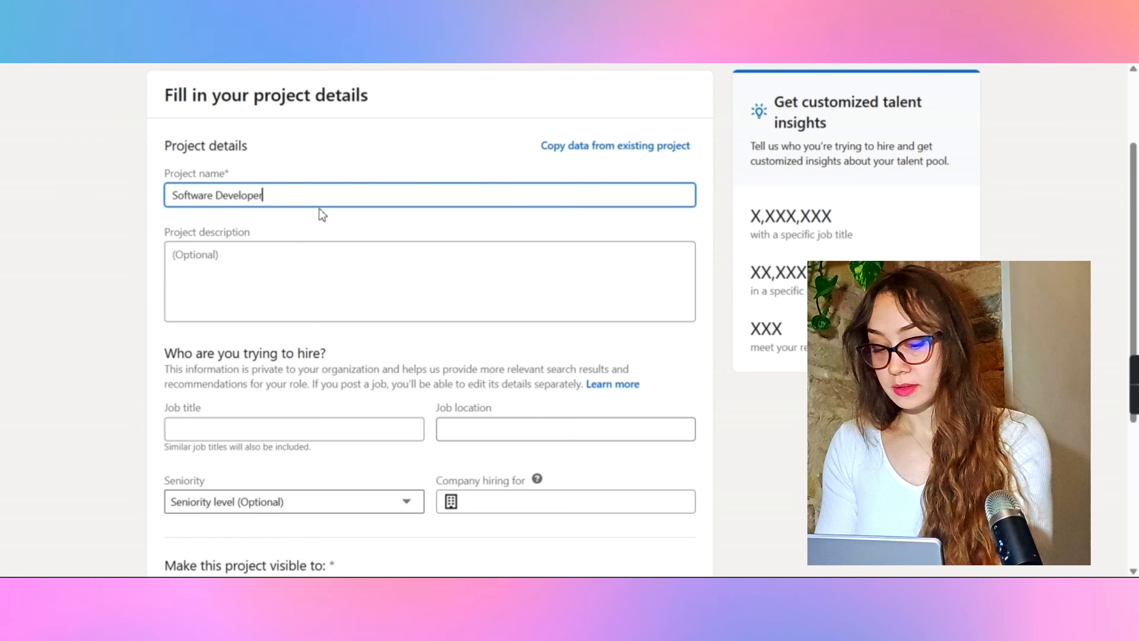
scroll(205, 395, down, 5)
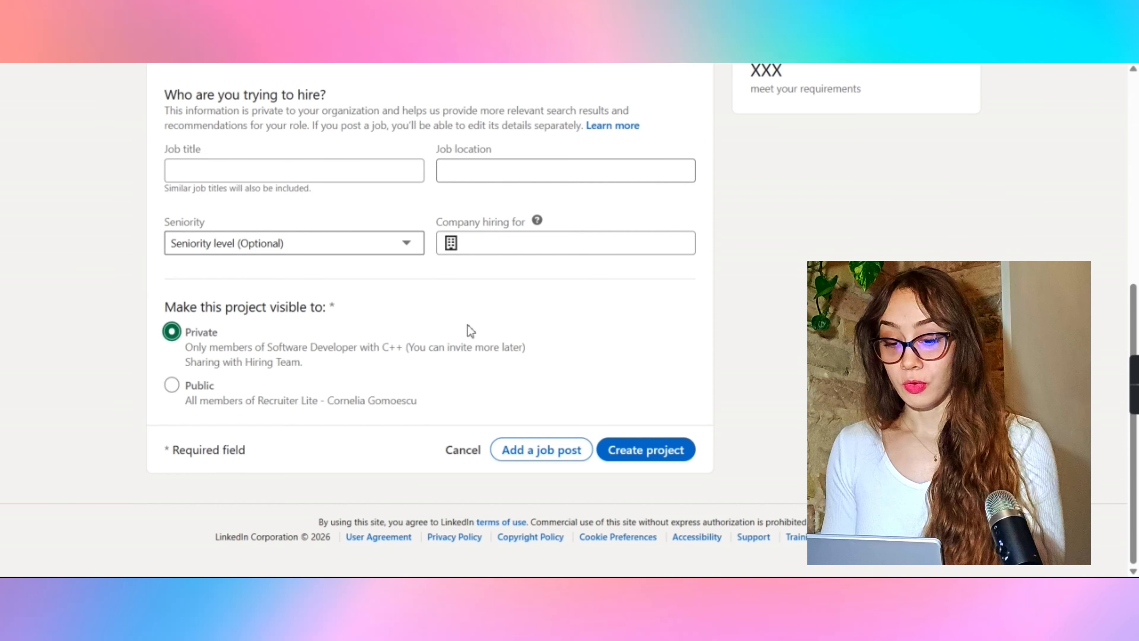
click(630, 462)
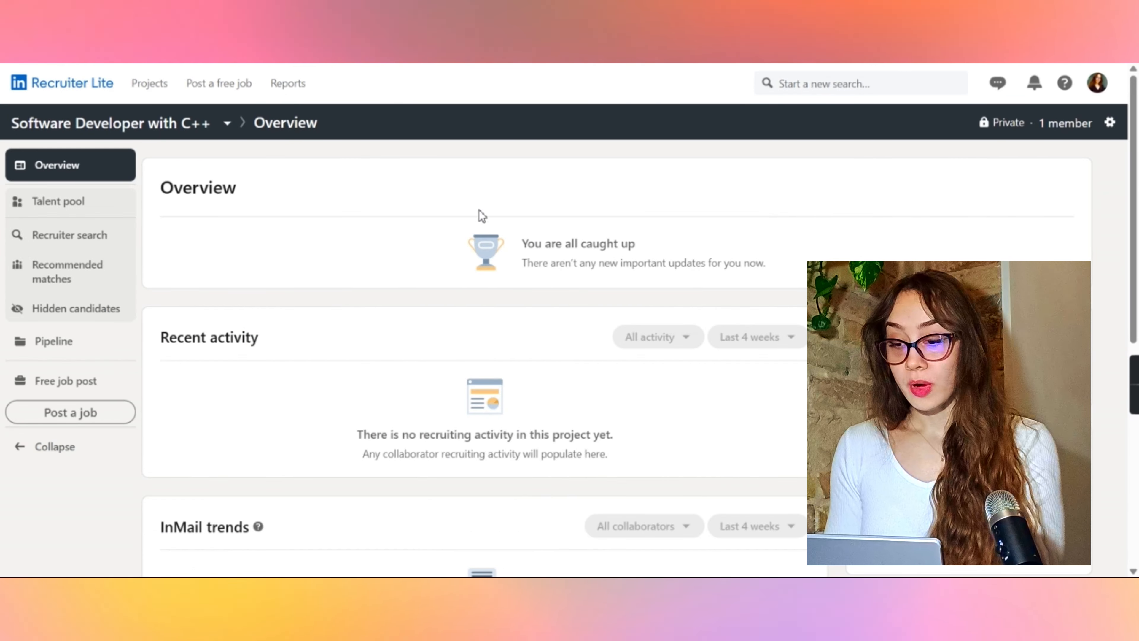
Step: Browse the project's Overview, Recruiter search, Recommended matches, Hidden candidates and Pipeline sections
scroll(451, 359, down, 10)
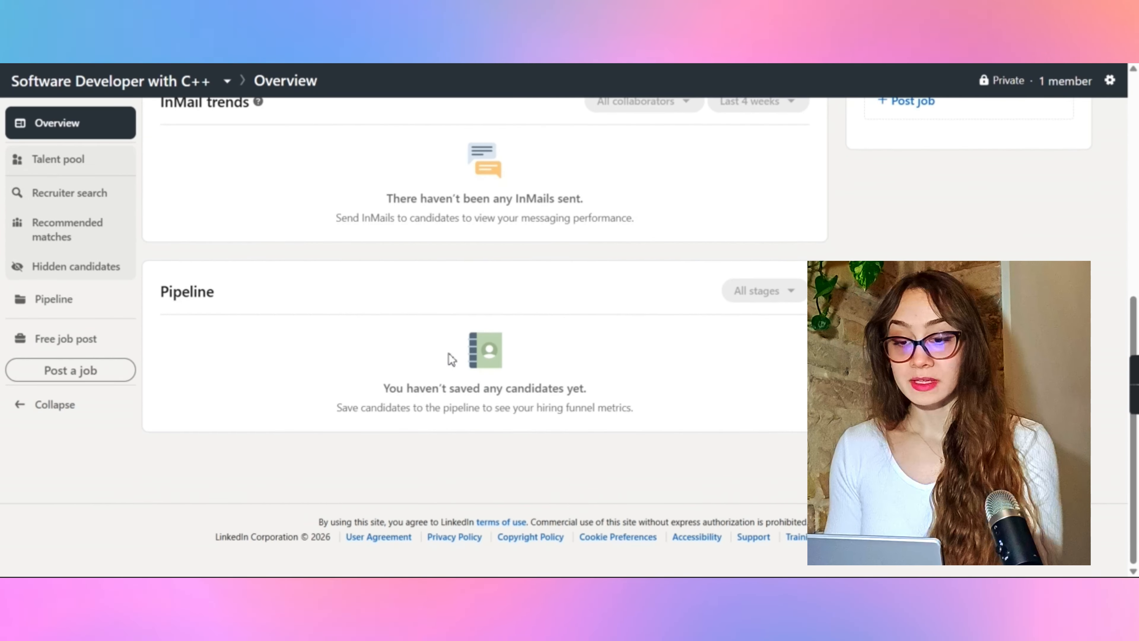
scroll(451, 359, up, 10)
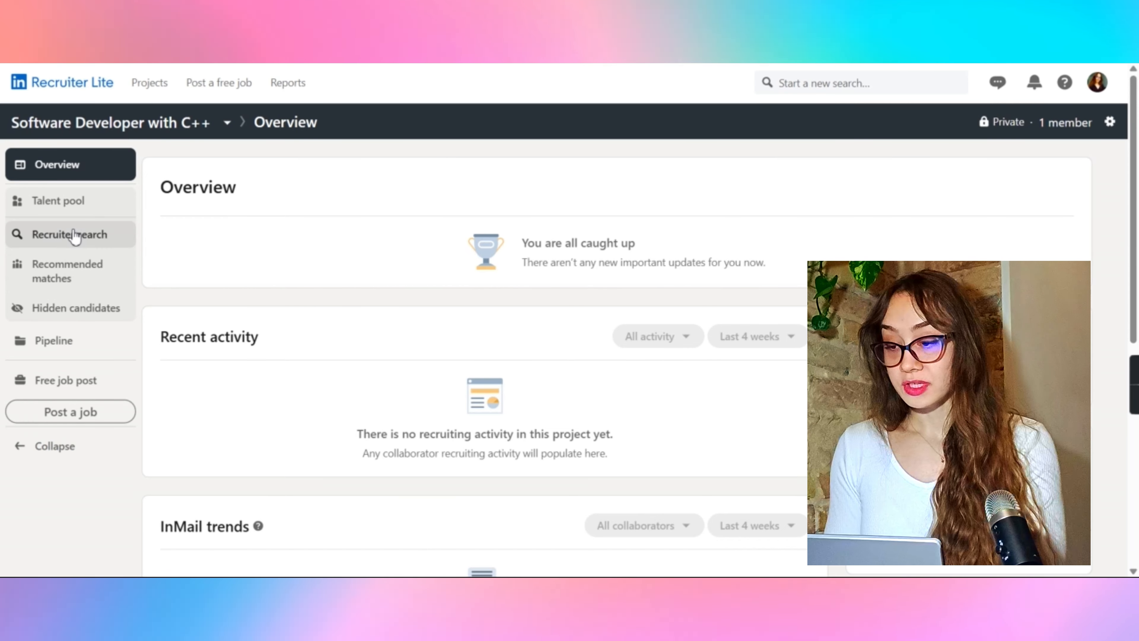
click(63, 243)
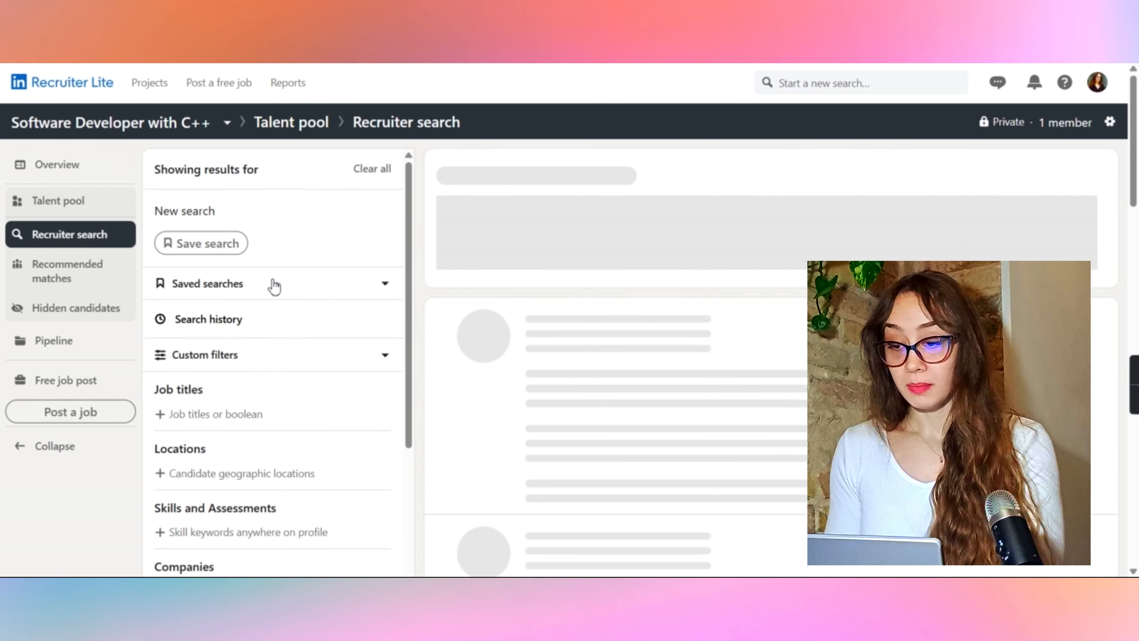
scroll(271, 464, down, 5)
scroll(269, 463, up, 4)
scroll(269, 462, up, 1)
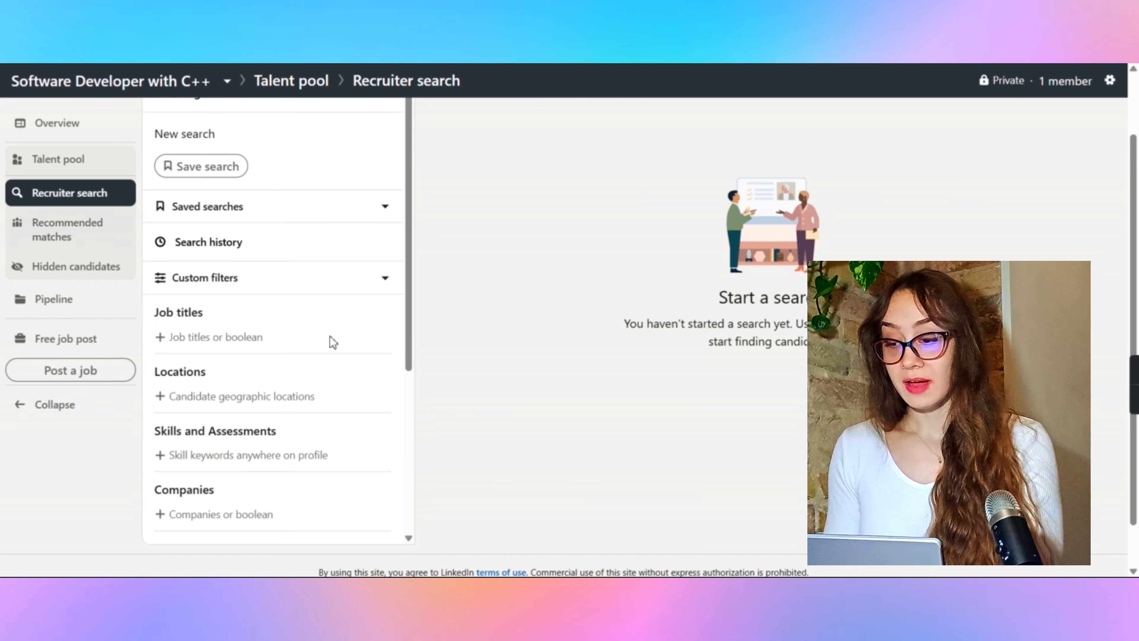
click(49, 230)
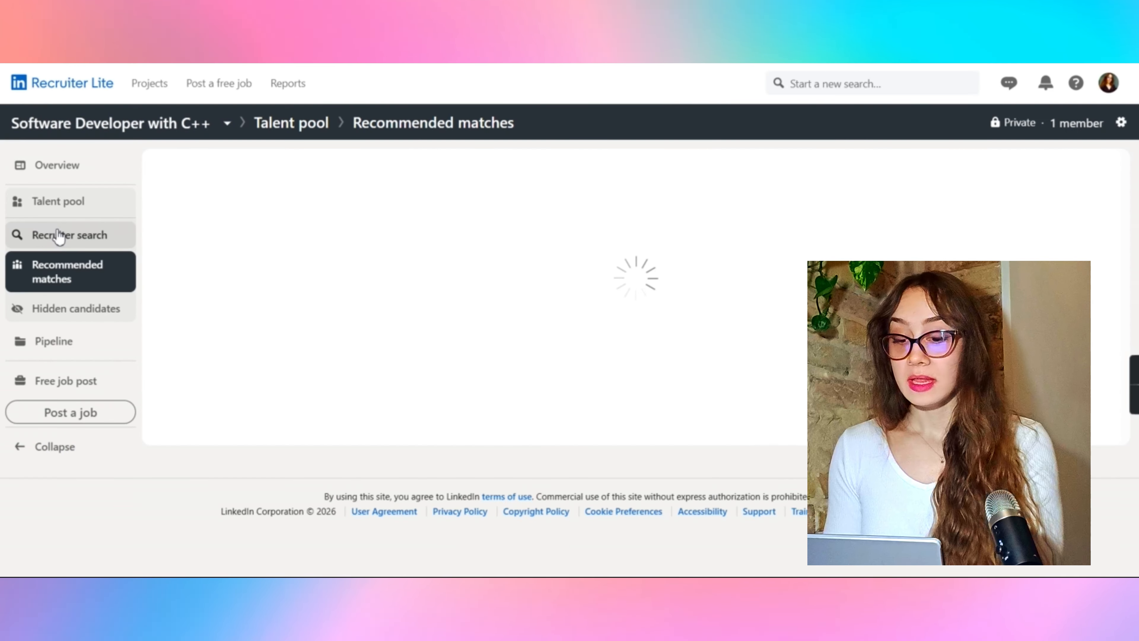
scroll(466, 301, down, 1)
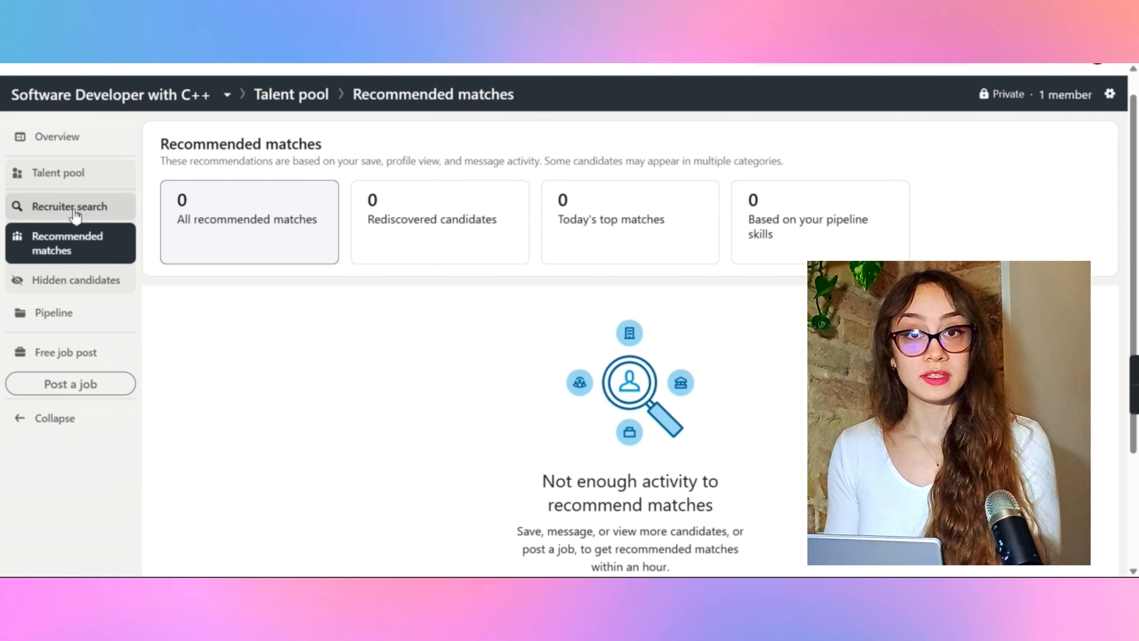
click(76, 280)
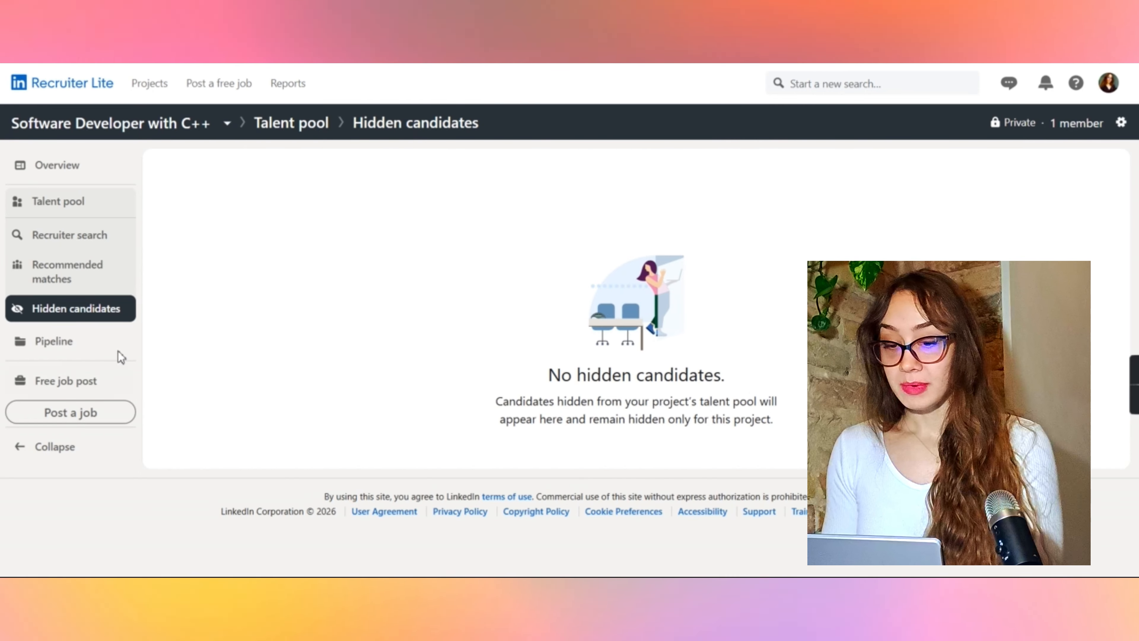
click(104, 345)
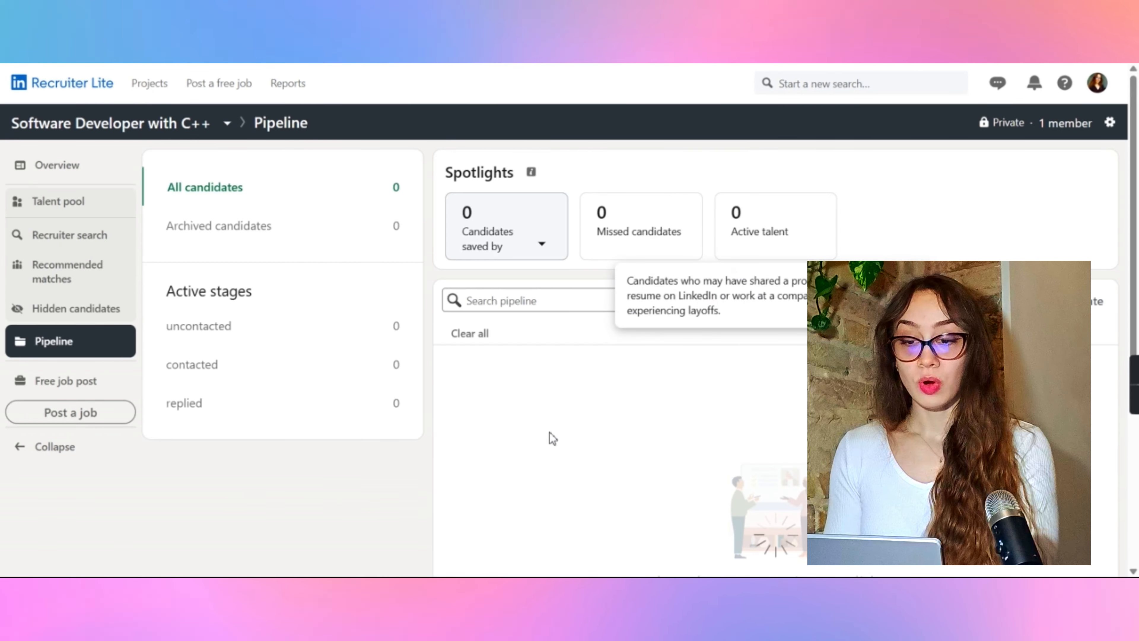
scroll(656, 399, down, 4)
scroll(656, 398, up, 2)
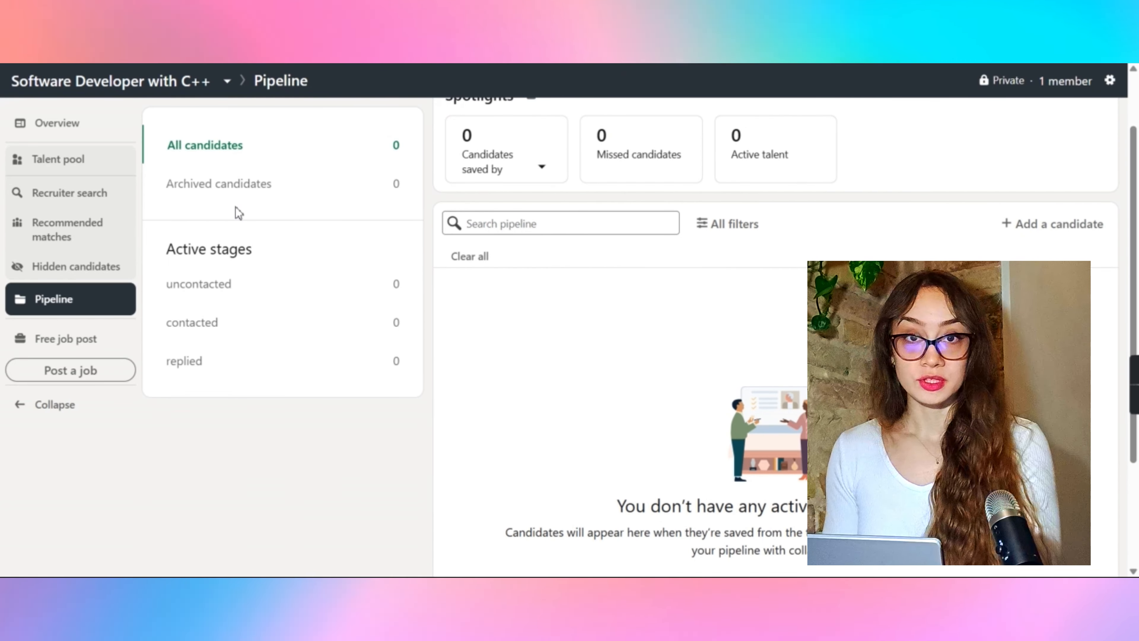
Step: Open Advanced search in Recruiter search and add Software Engineer as a job title filter
click(79, 203)
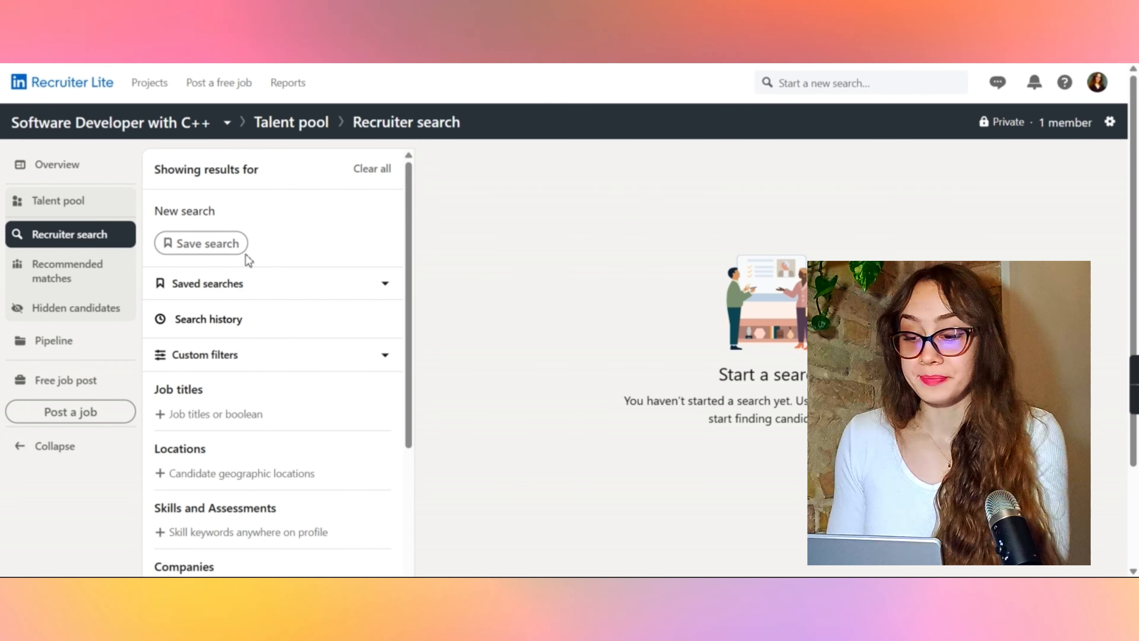
scroll(270, 336, down, 5)
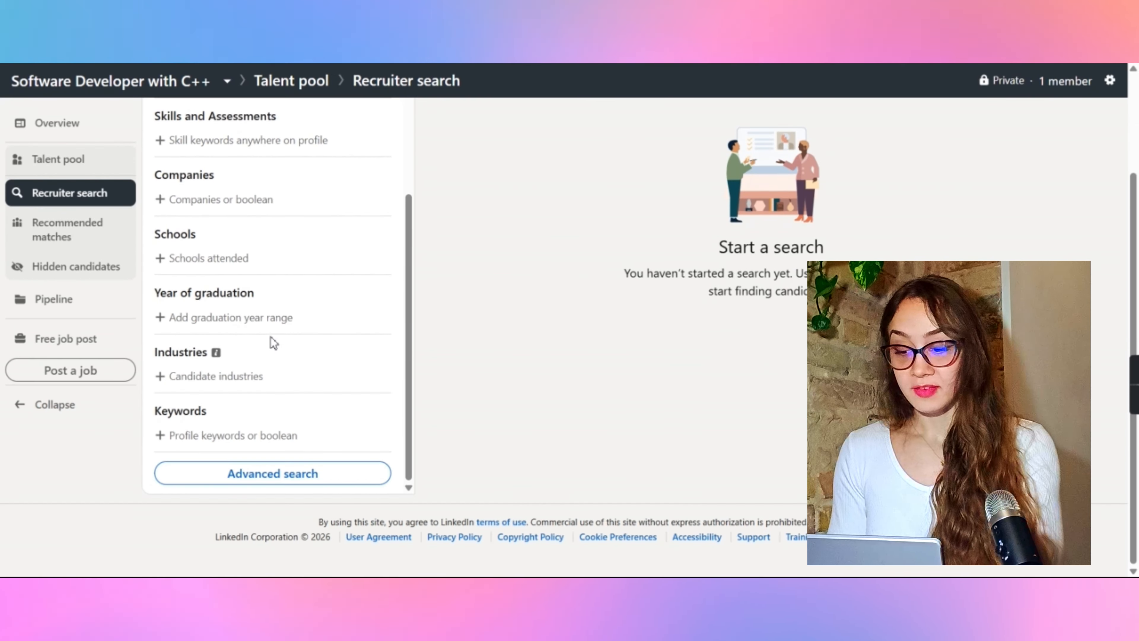
click(283, 474)
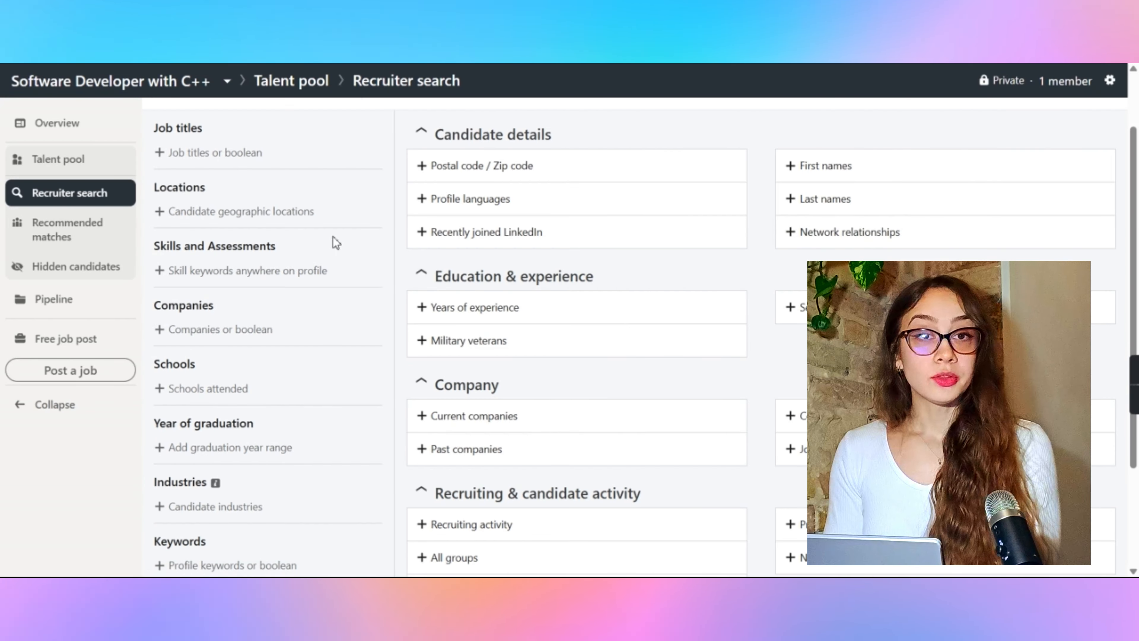
scroll(635, 303, down, 3)
scroll(635, 303, up, 5)
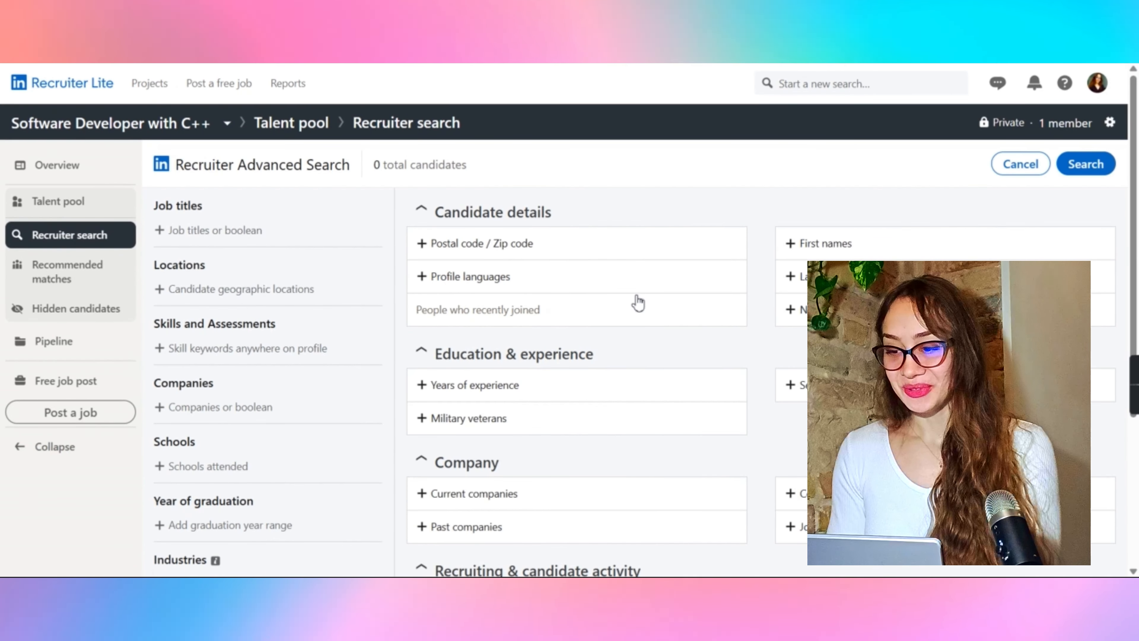
click(195, 234)
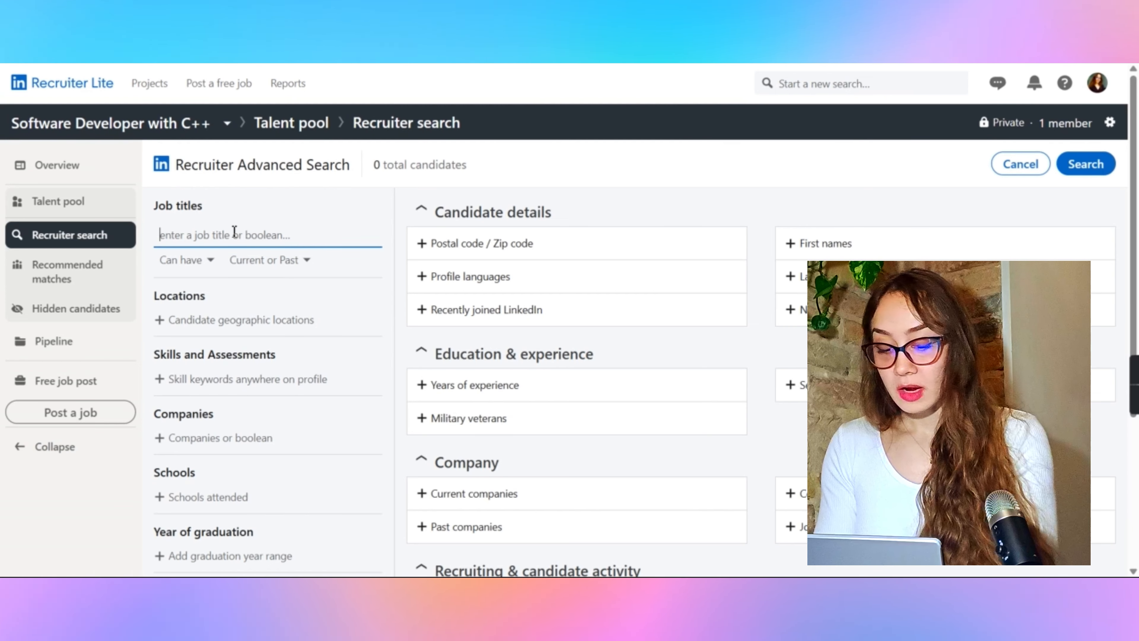
text(Sof)
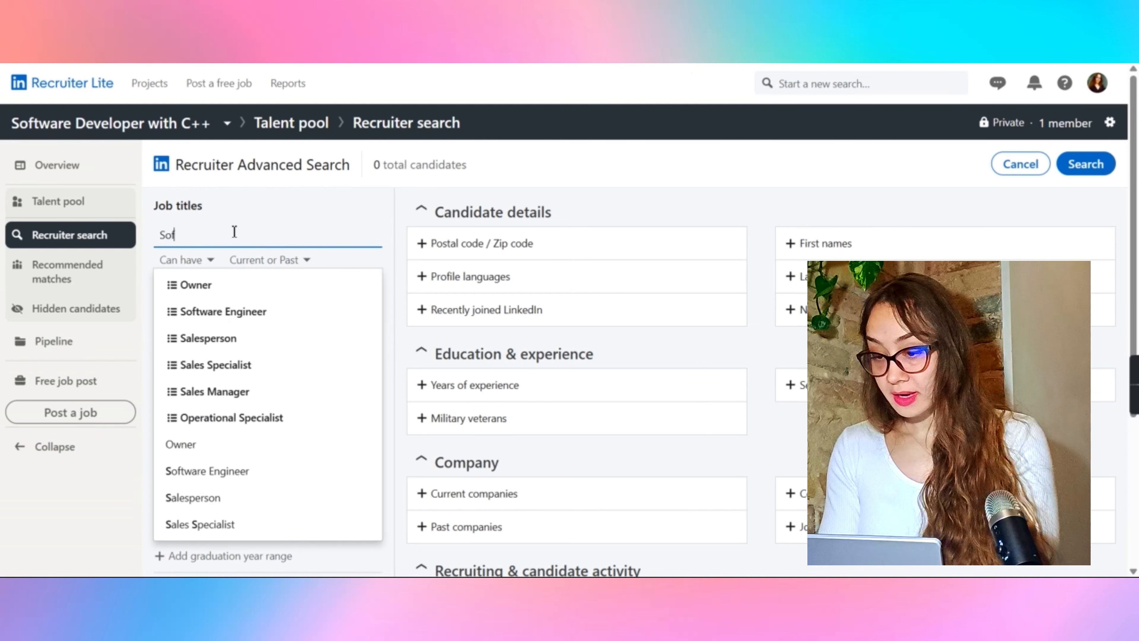
click(229, 291)
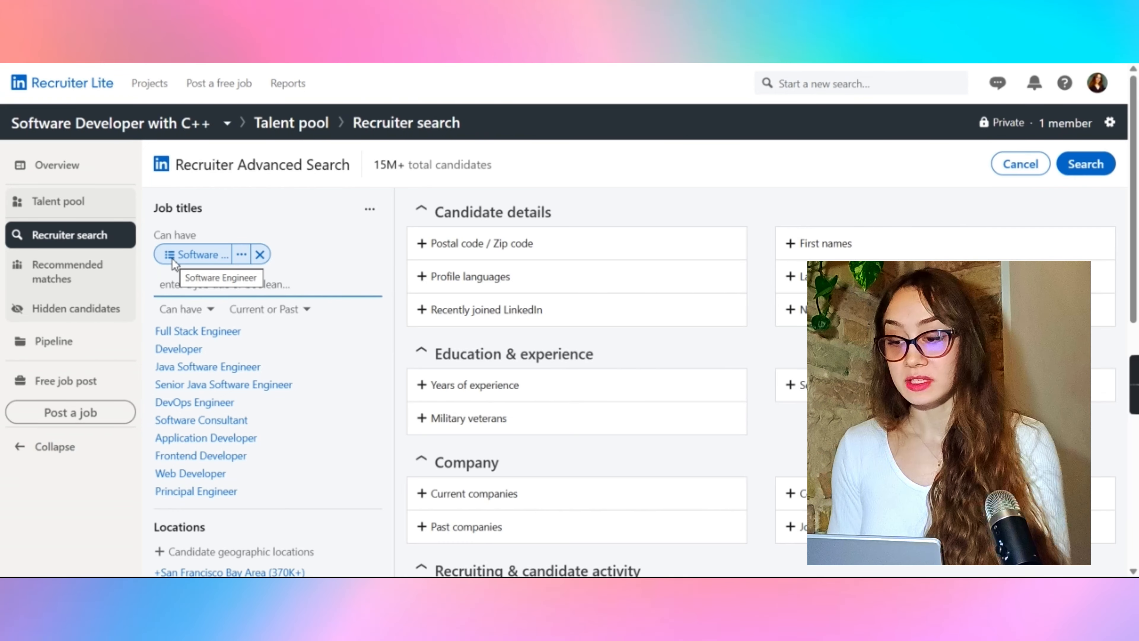
Step: Open and review the list of job titles included with the Software Engineer filter
click(197, 255)
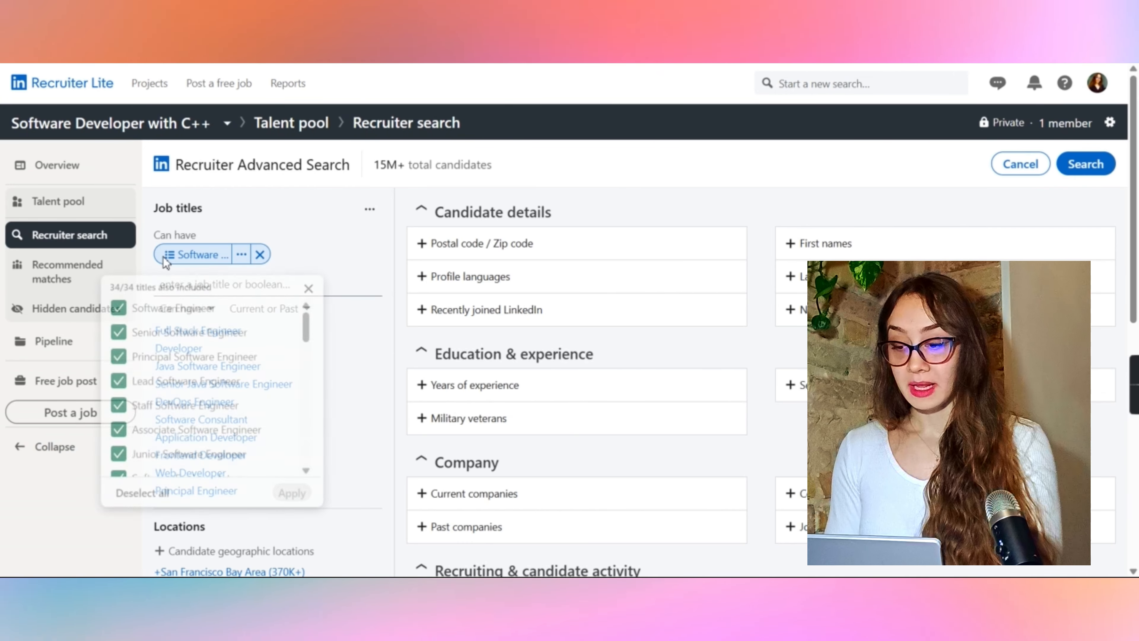
scroll(166, 319, down, 2)
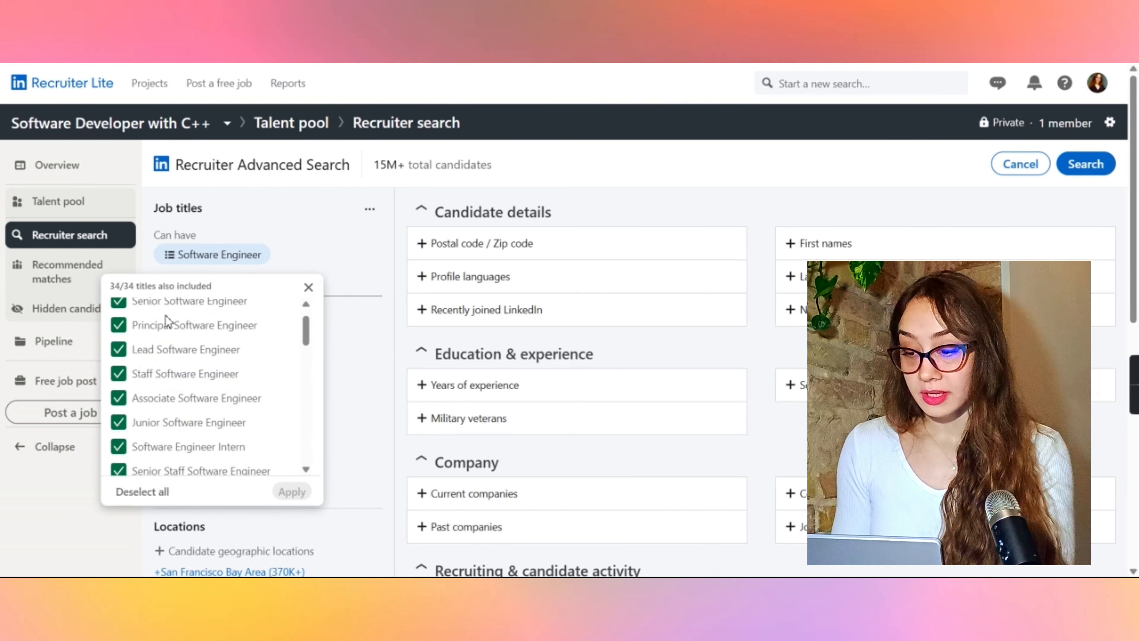
scroll(197, 394, down, 2)
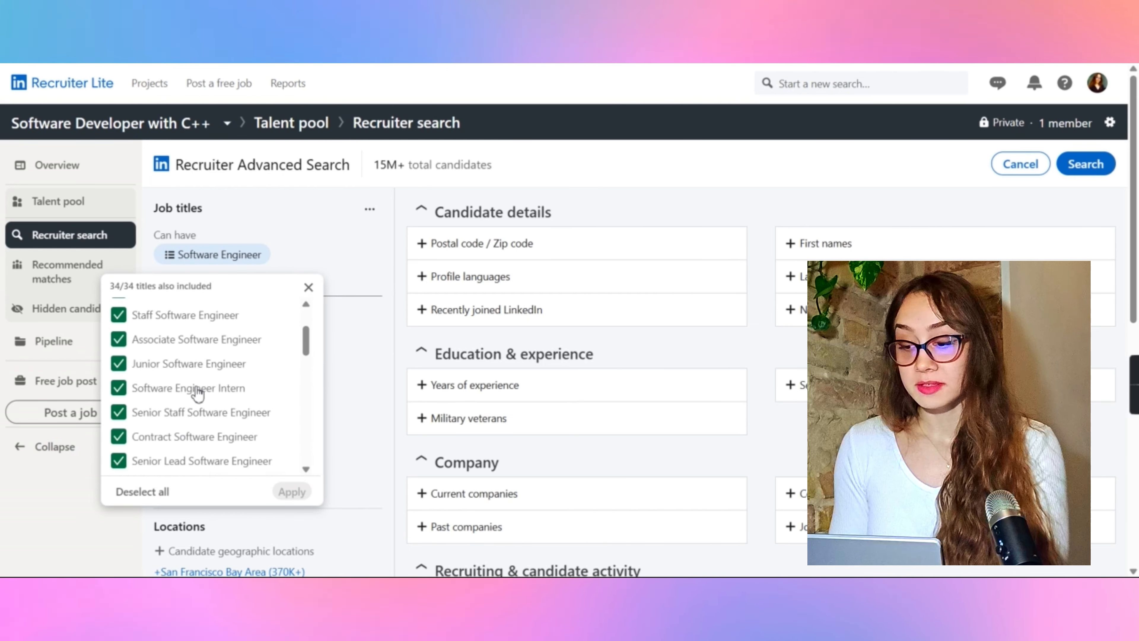
scroll(186, 390, down, 4)
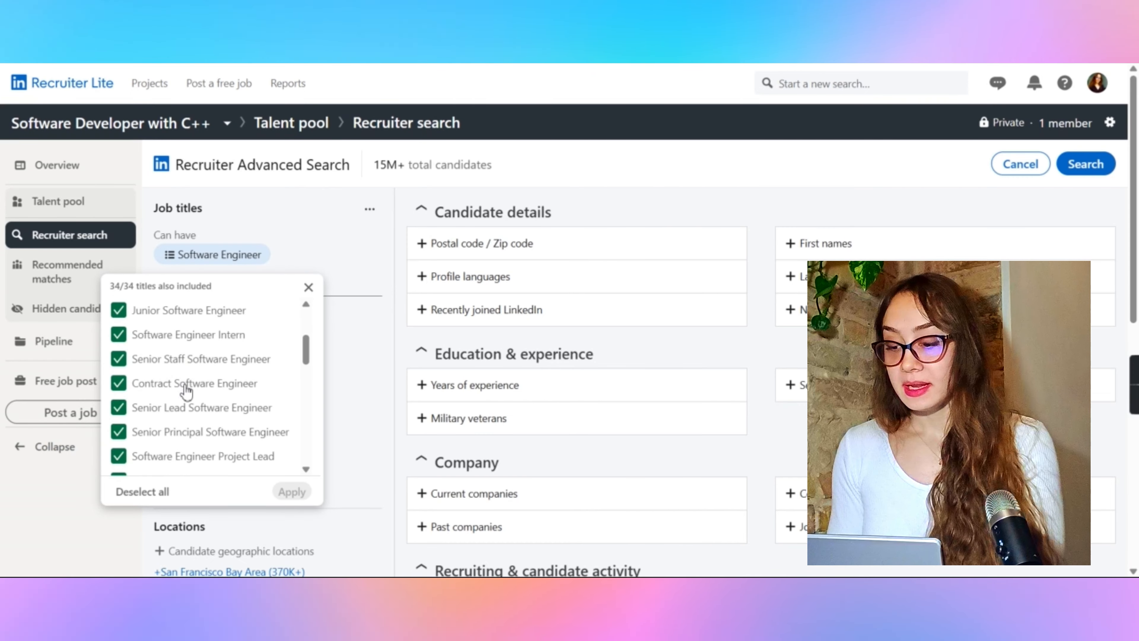
scroll(188, 350, down, 4)
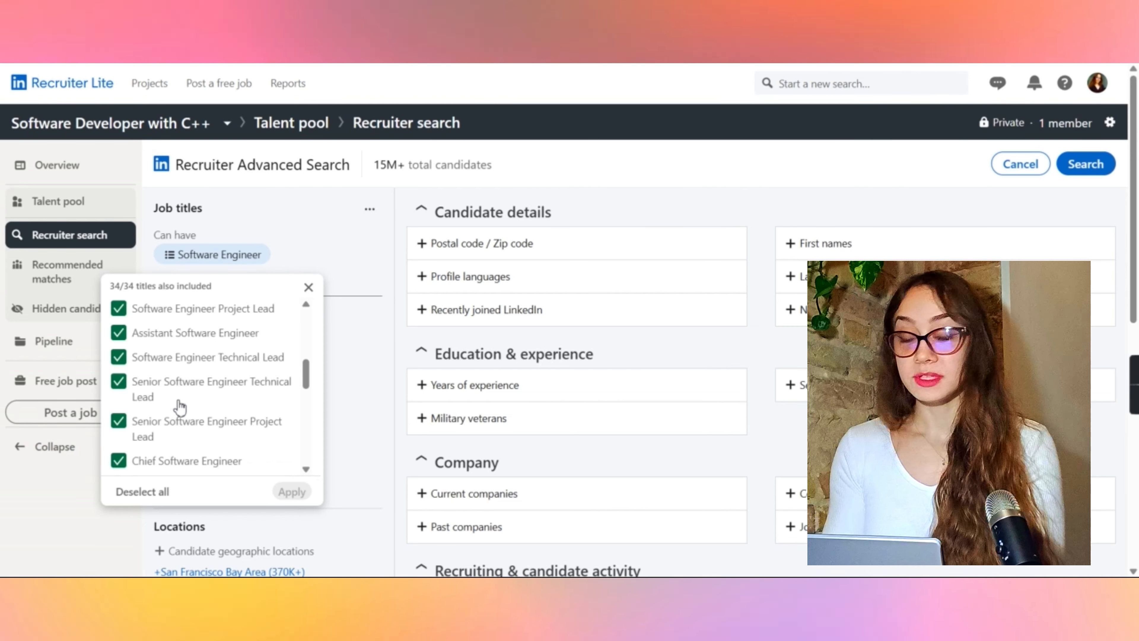
scroll(180, 406, down, 2)
scroll(181, 406, down, 3)
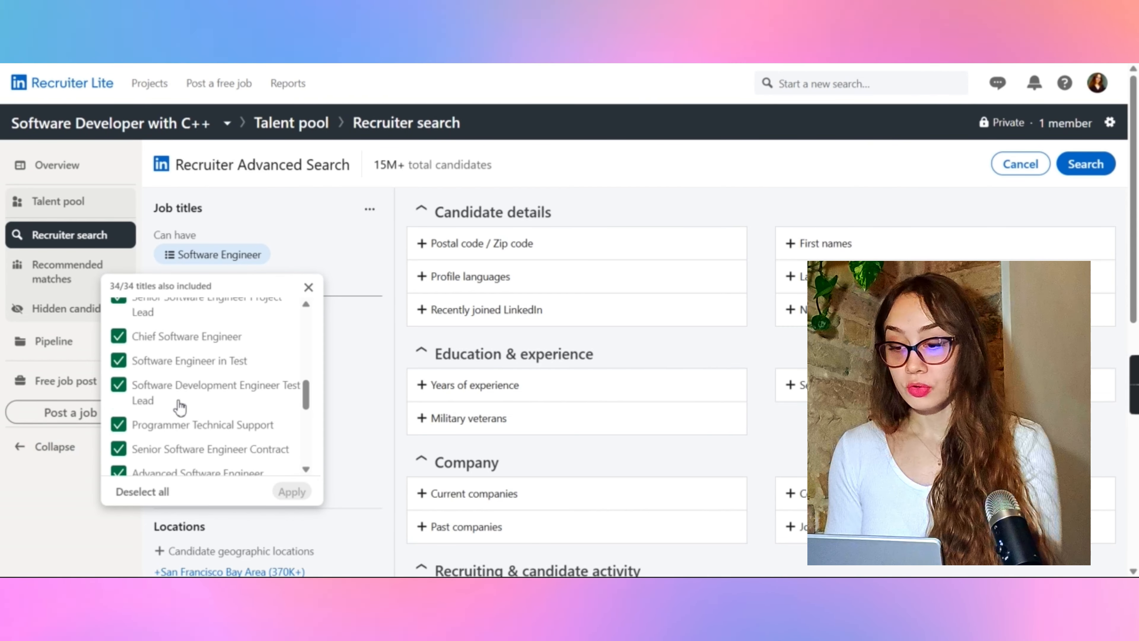
scroll(180, 407, up, 2)
scroll(179, 407, up, 1)
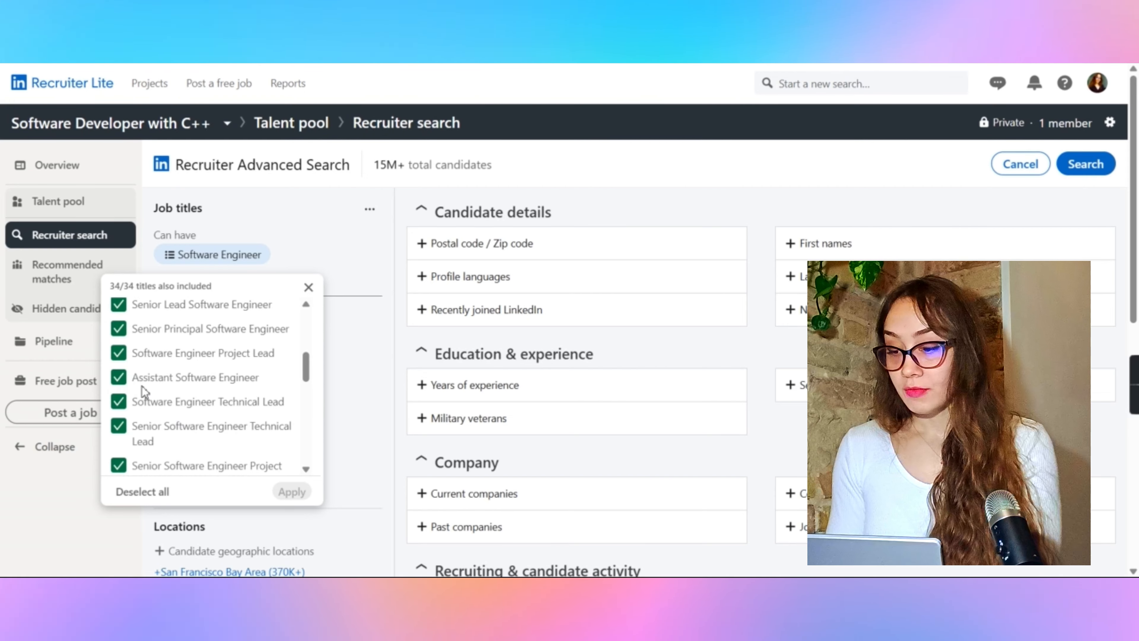
scroll(118, 357, up, 3)
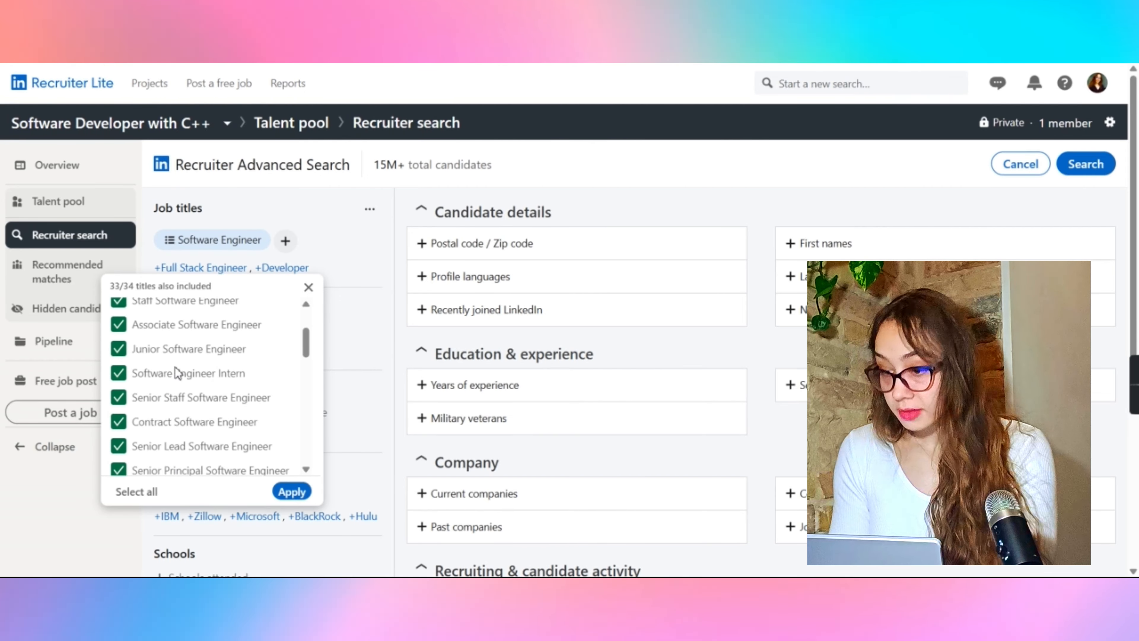
Step: Deselect Staff Software Engineer, Software Engineer Intern and Associate Software Engineer from the included titles and apply
click(120, 376)
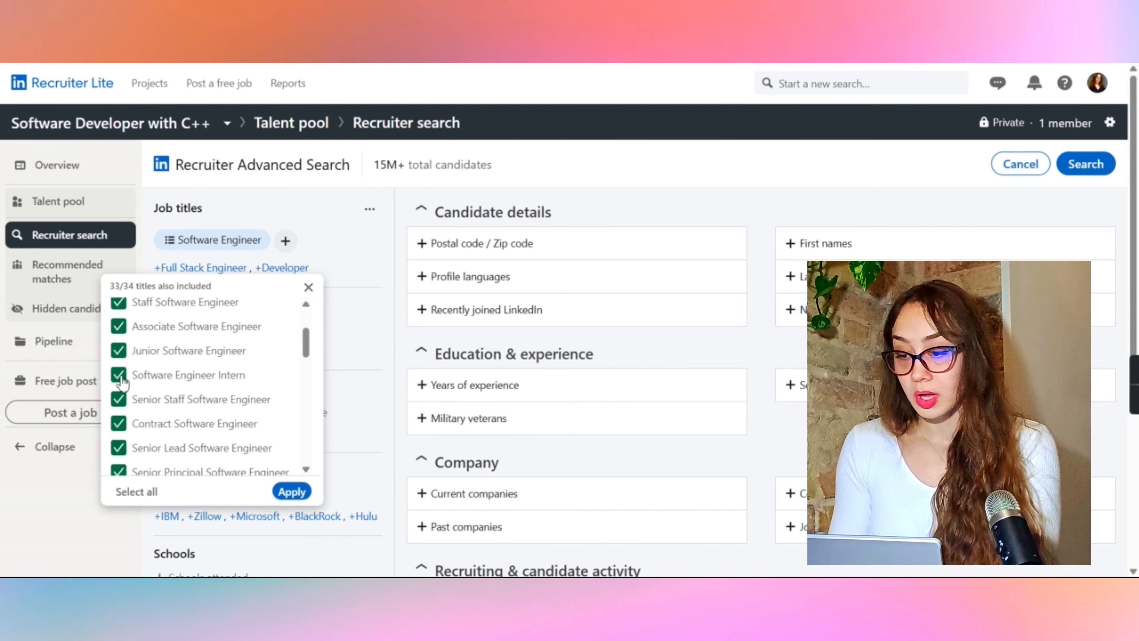
scroll(119, 388, up, 2)
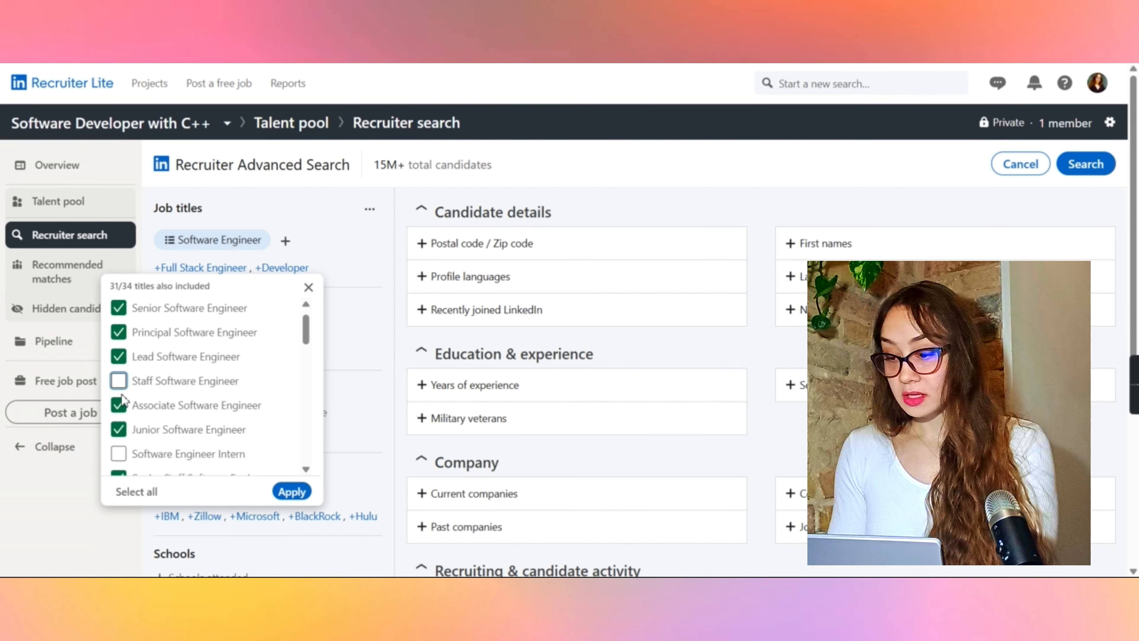
click(119, 404)
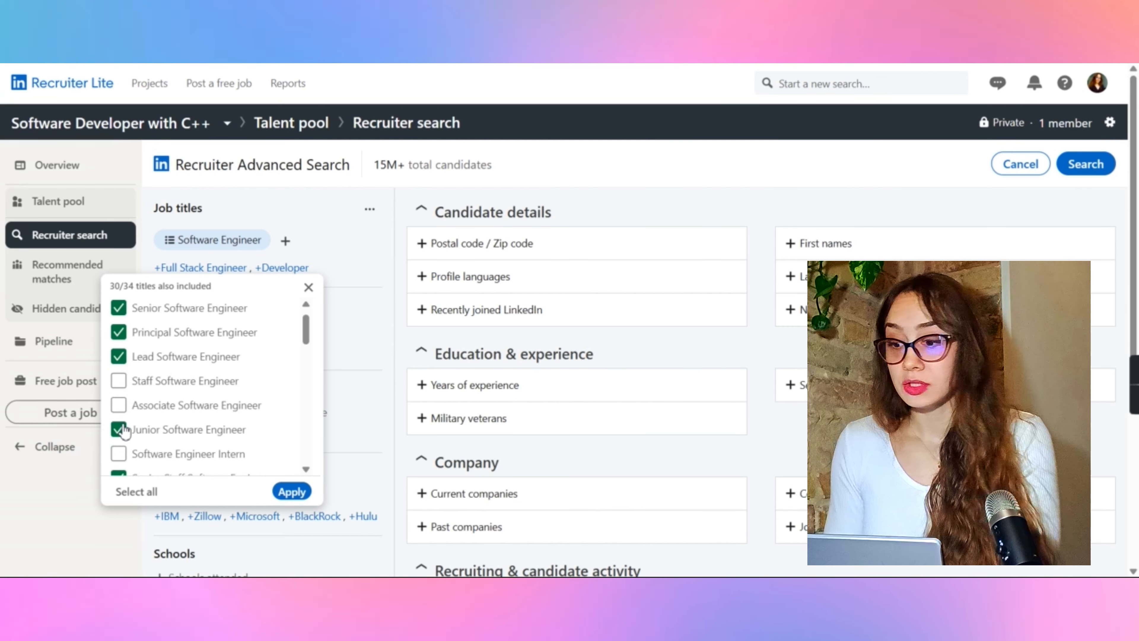
click(295, 498)
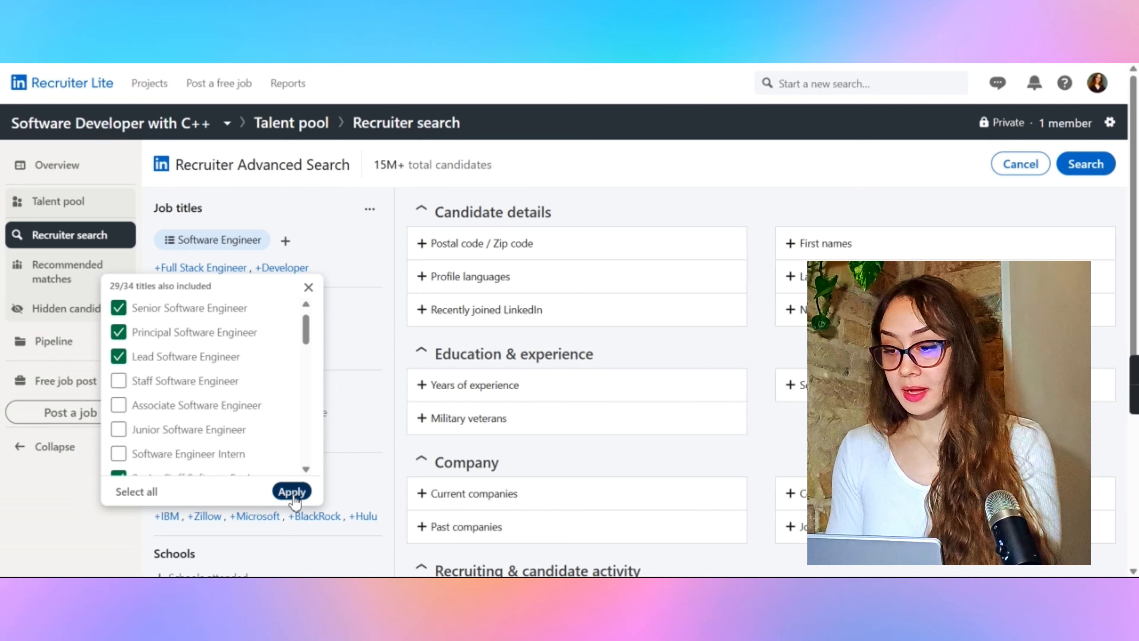
Step: Try changing the job title requirement from Can have to Must have
click(286, 242)
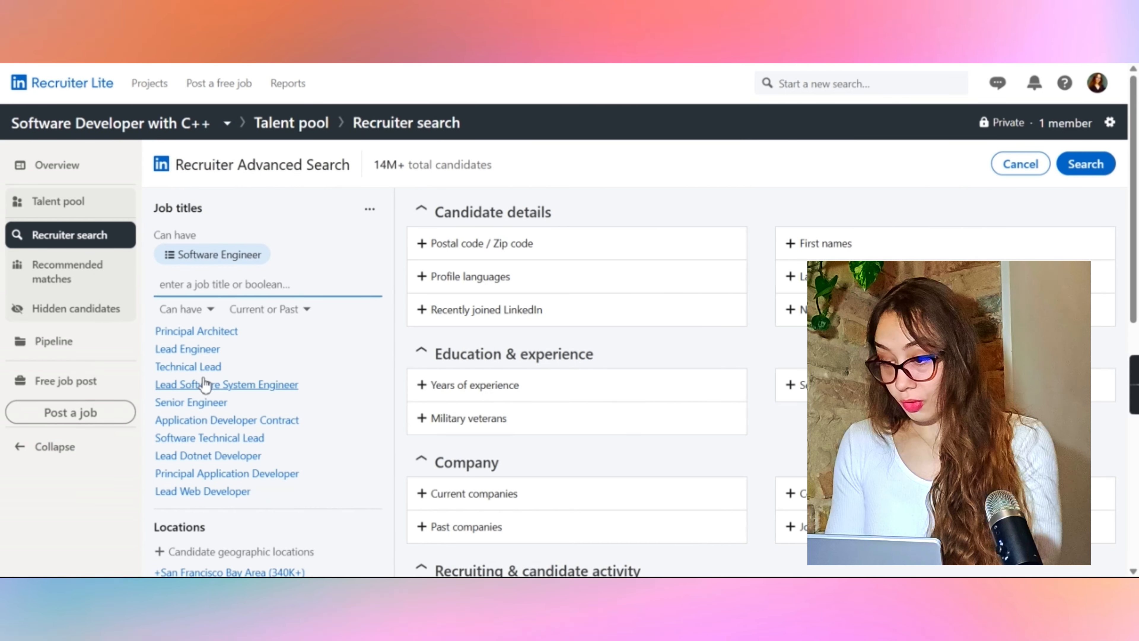
scroll(206, 406, down, 1)
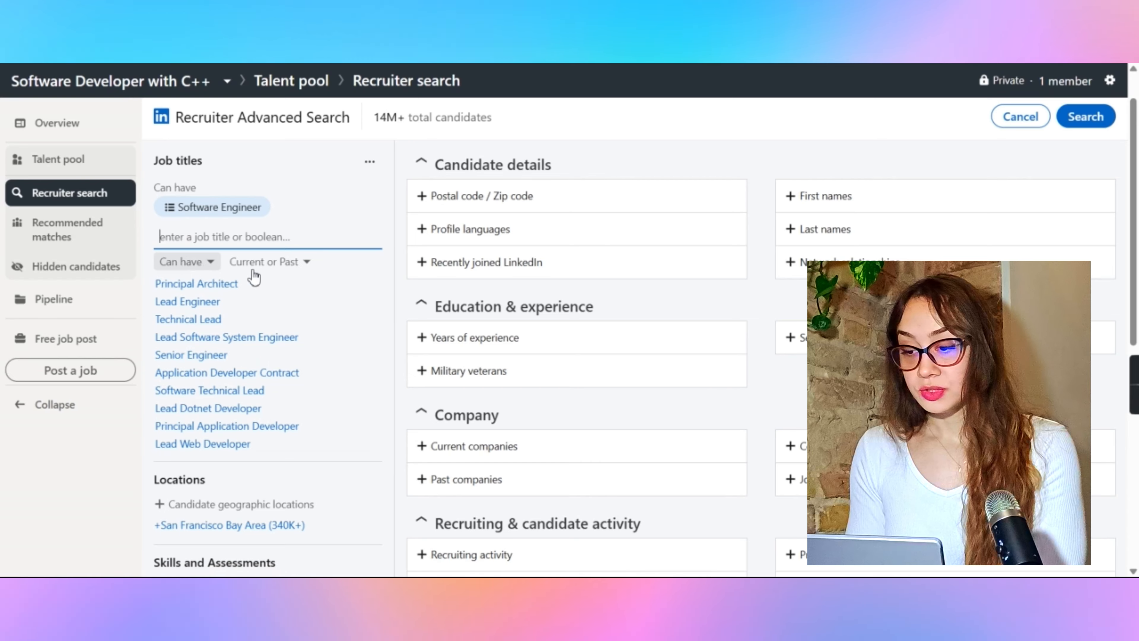
click(207, 268)
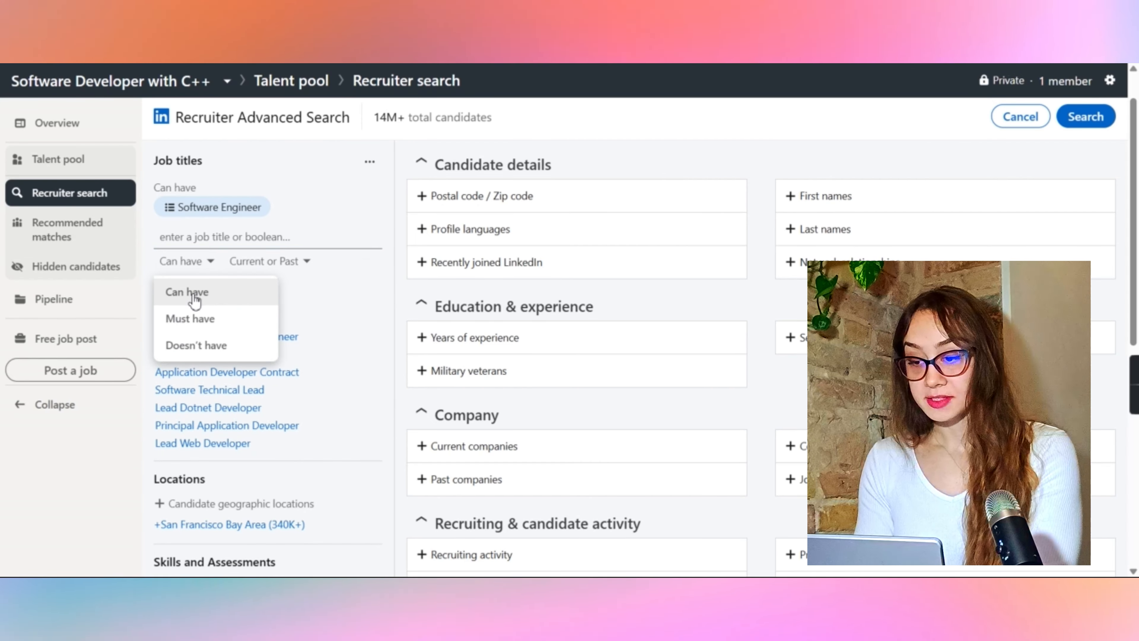
click(308, 264)
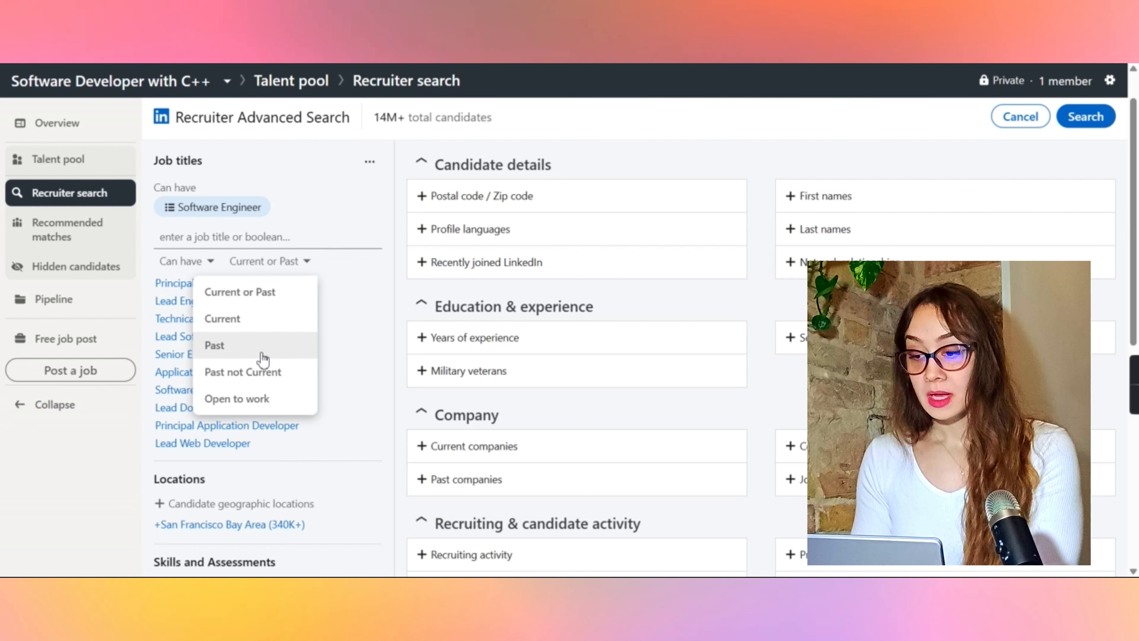
click(210, 264)
click(210, 264)
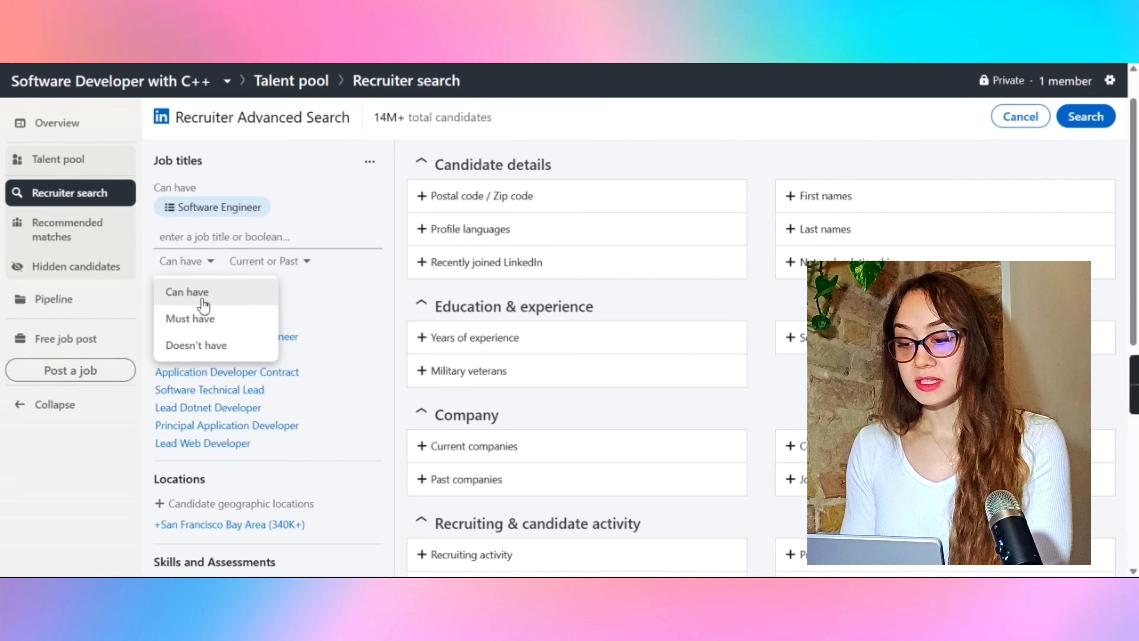
click(197, 320)
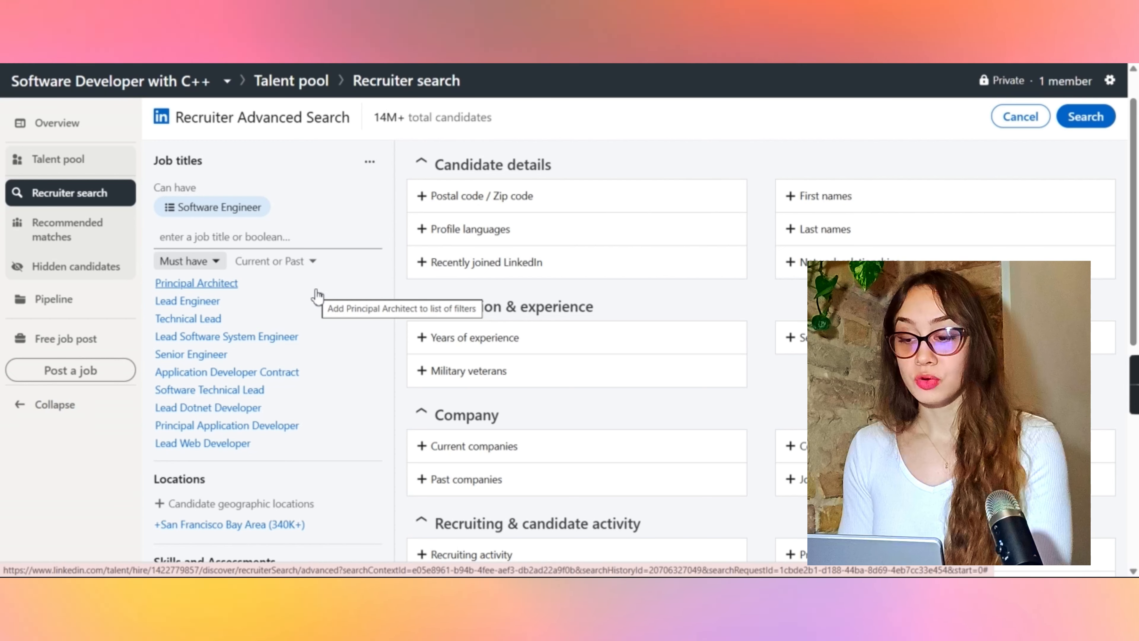
click(216, 261)
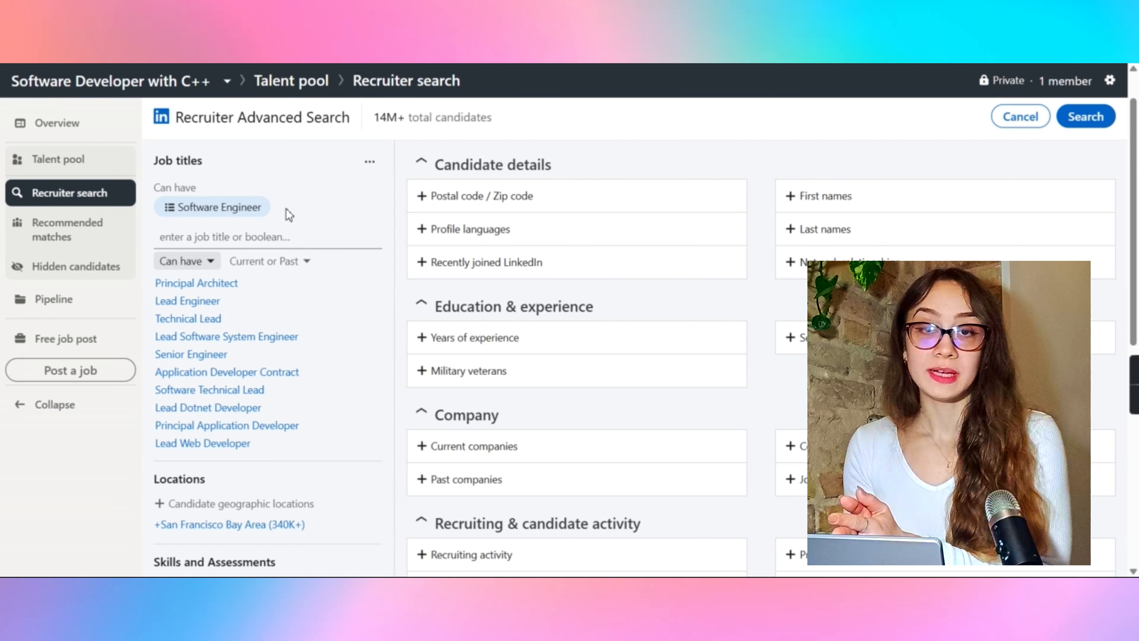
Step: Set the job title time frame to Open to work
click(208, 264)
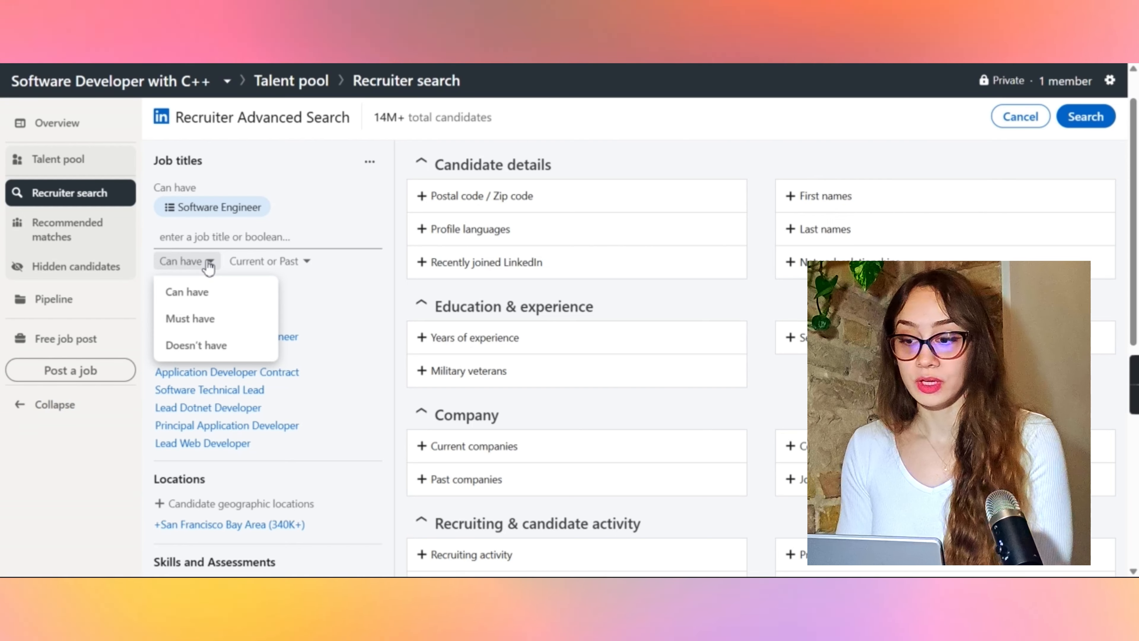
click(268, 261)
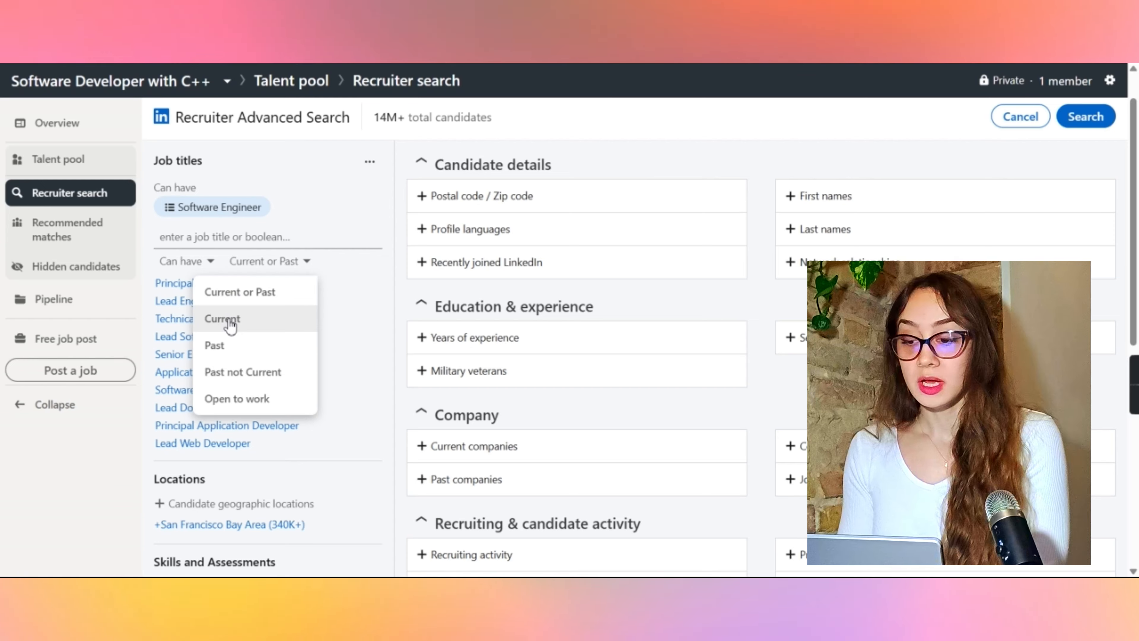
click(230, 320)
click(252, 261)
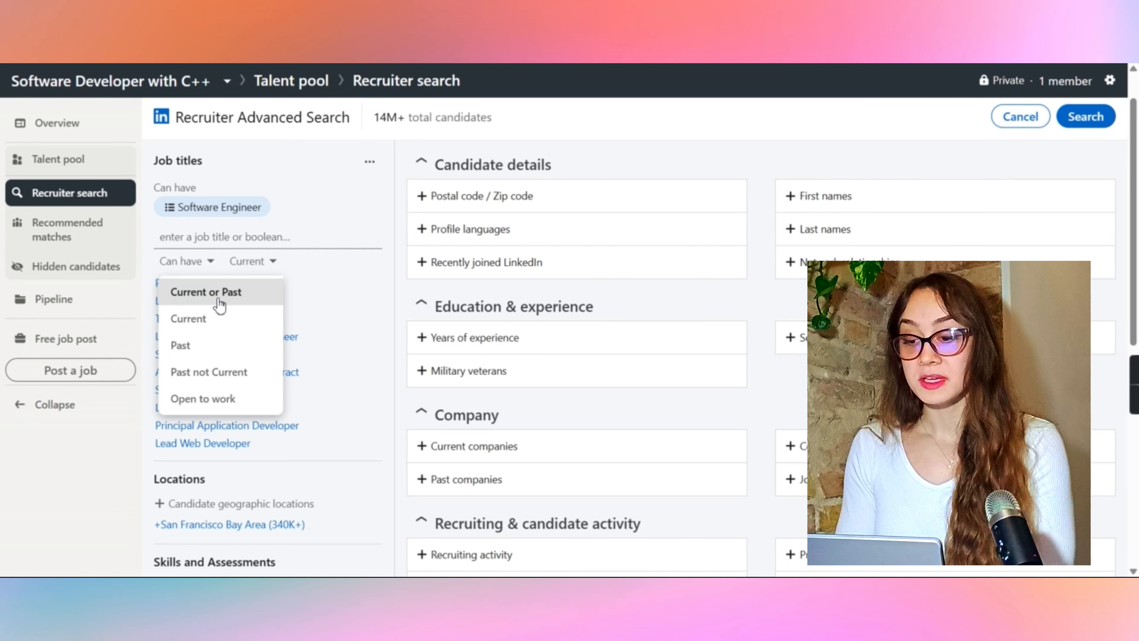
click(229, 307)
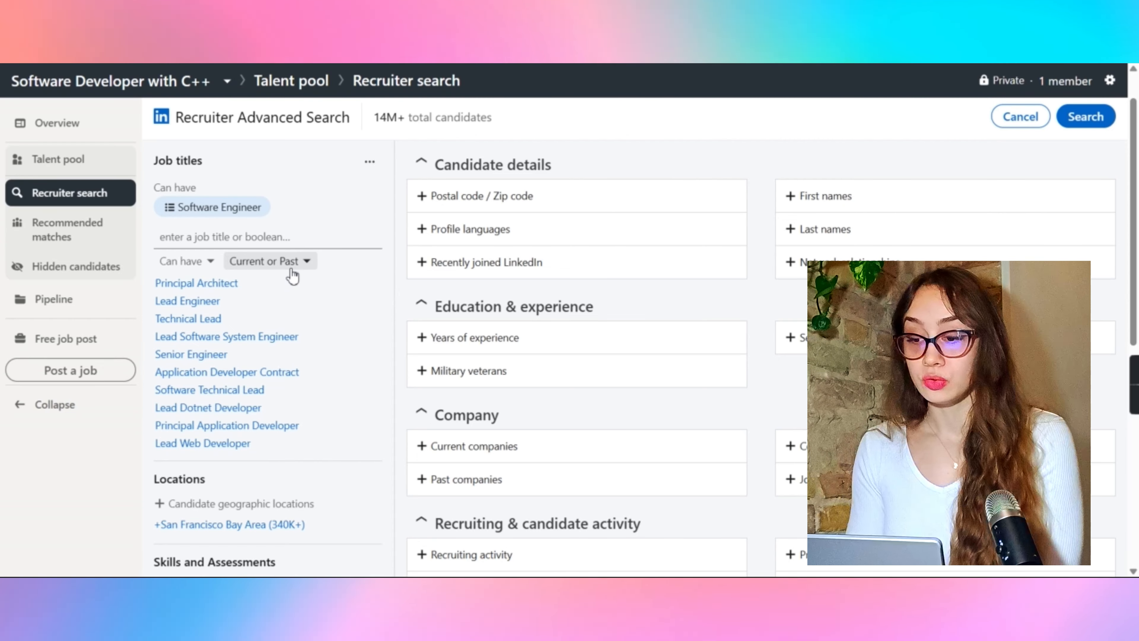
click(303, 270)
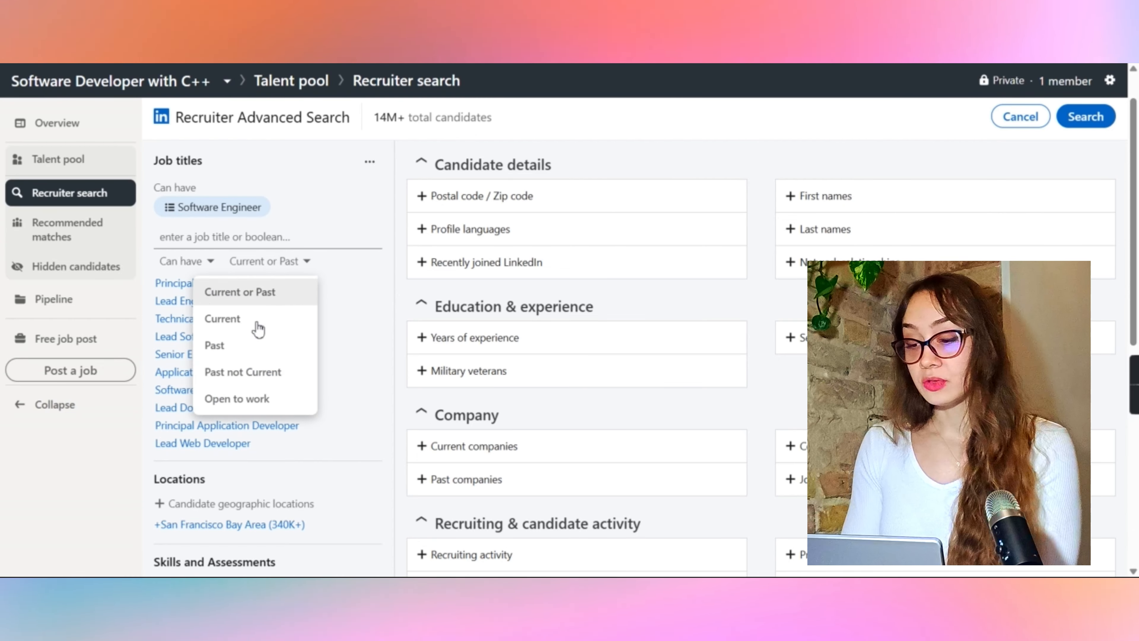
click(237, 399)
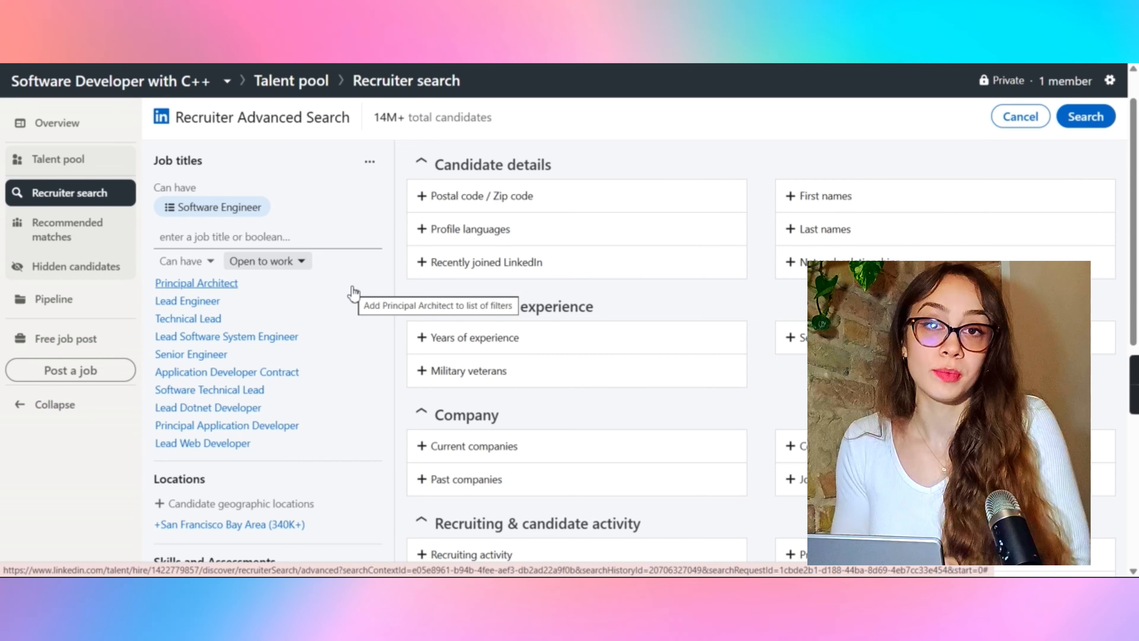
Step: Add San Francisco Bay Area as a candidate geographic location
scroll(291, 324, down, 5)
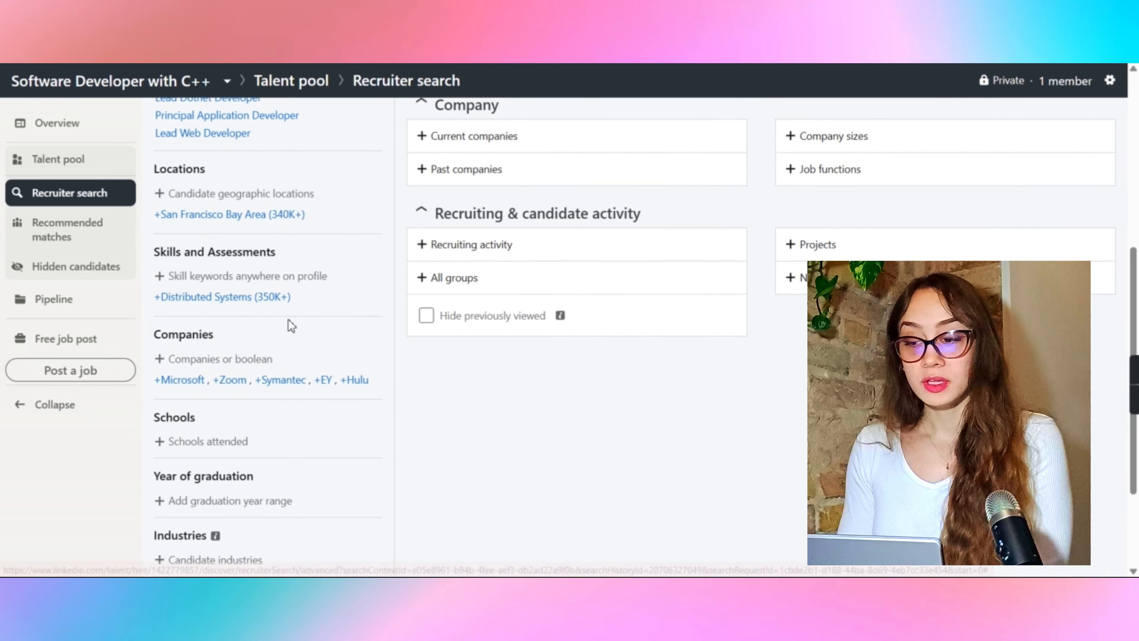
click(216, 198)
scroll(222, 341, down, 1)
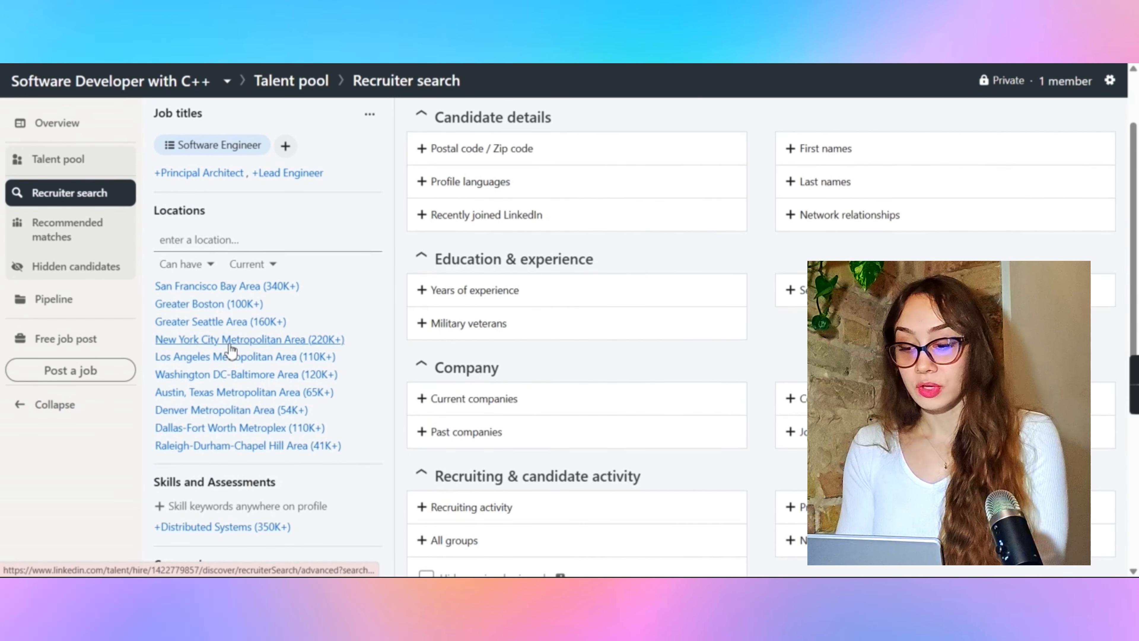
scroll(220, 330, down, 1)
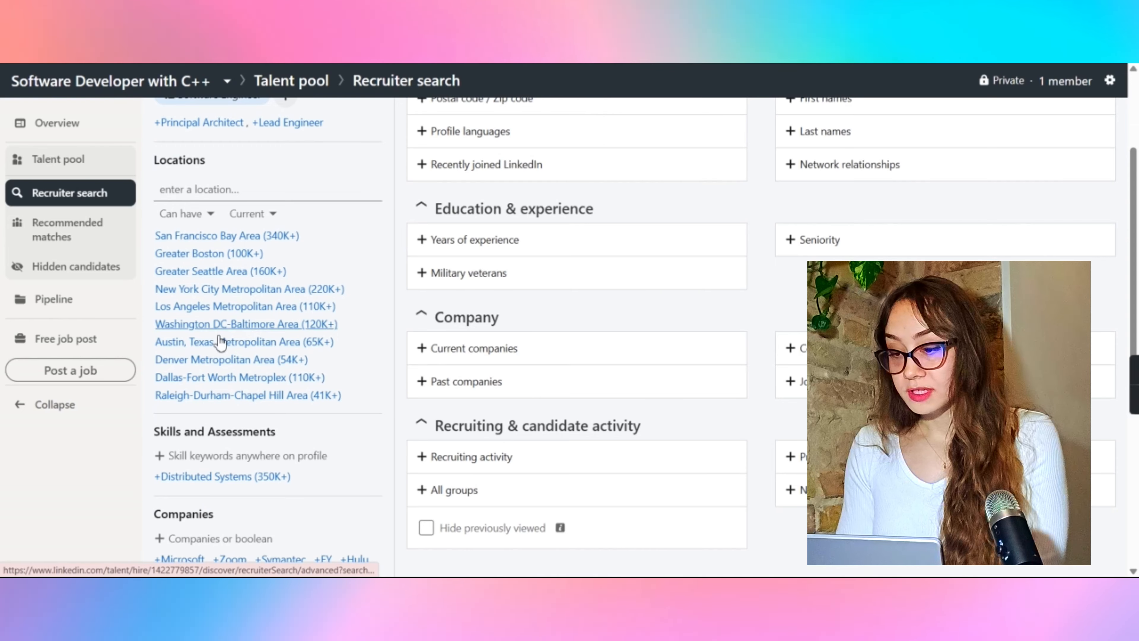
click(269, 236)
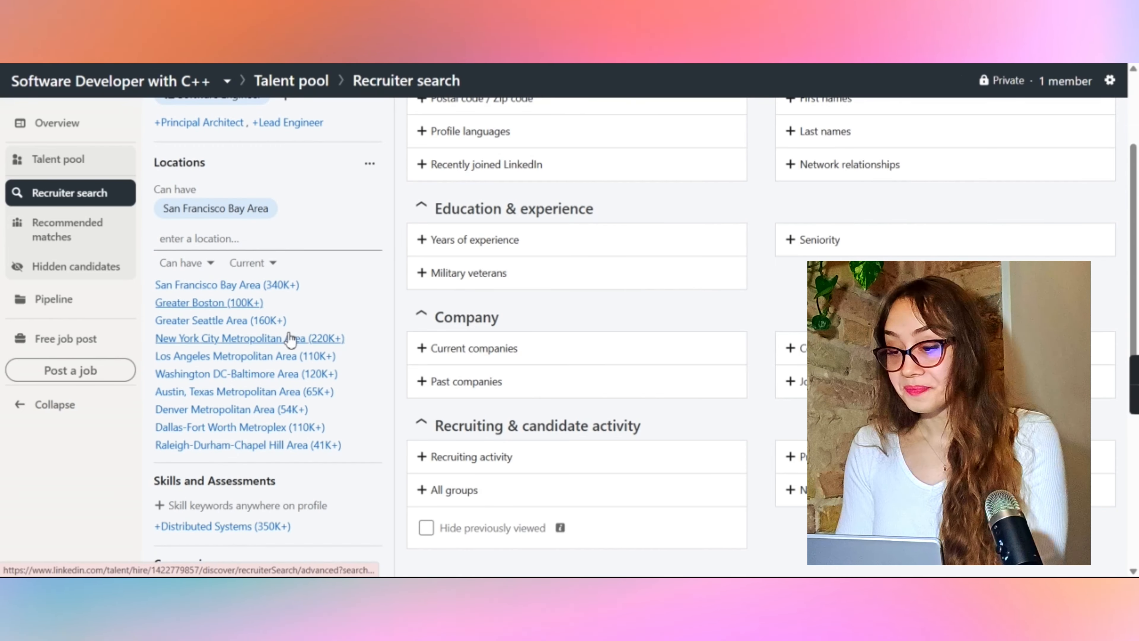
Step: Add C++ as a required skill in the Skills and Assessments filter
scroll(314, 269, down, 5)
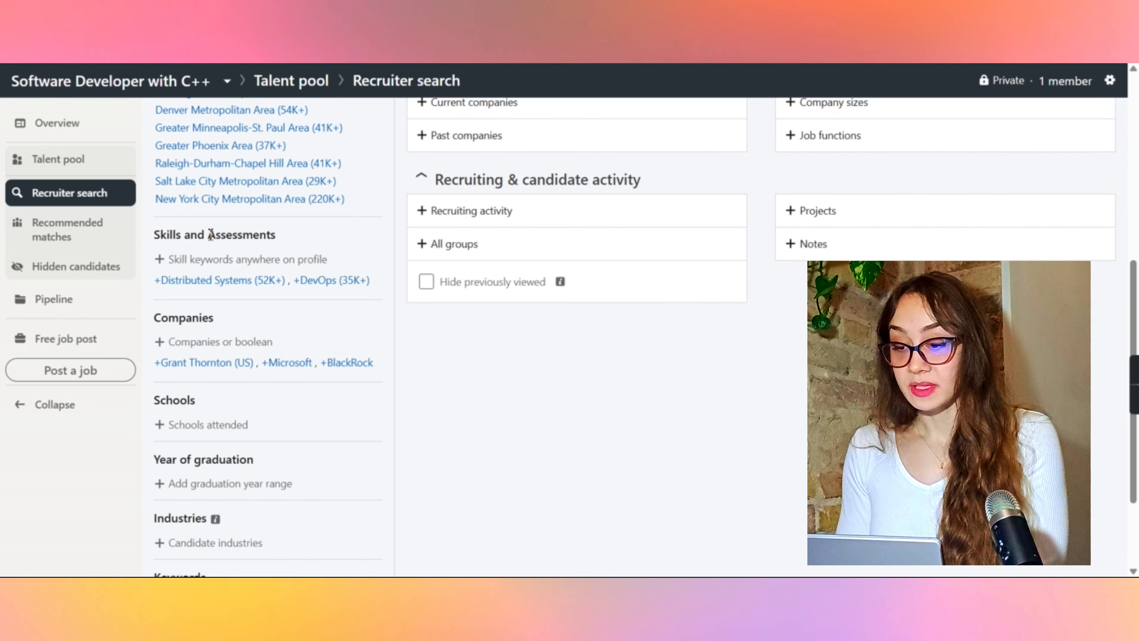
scroll(230, 242, down, 1)
scroll(230, 242, down, 1)
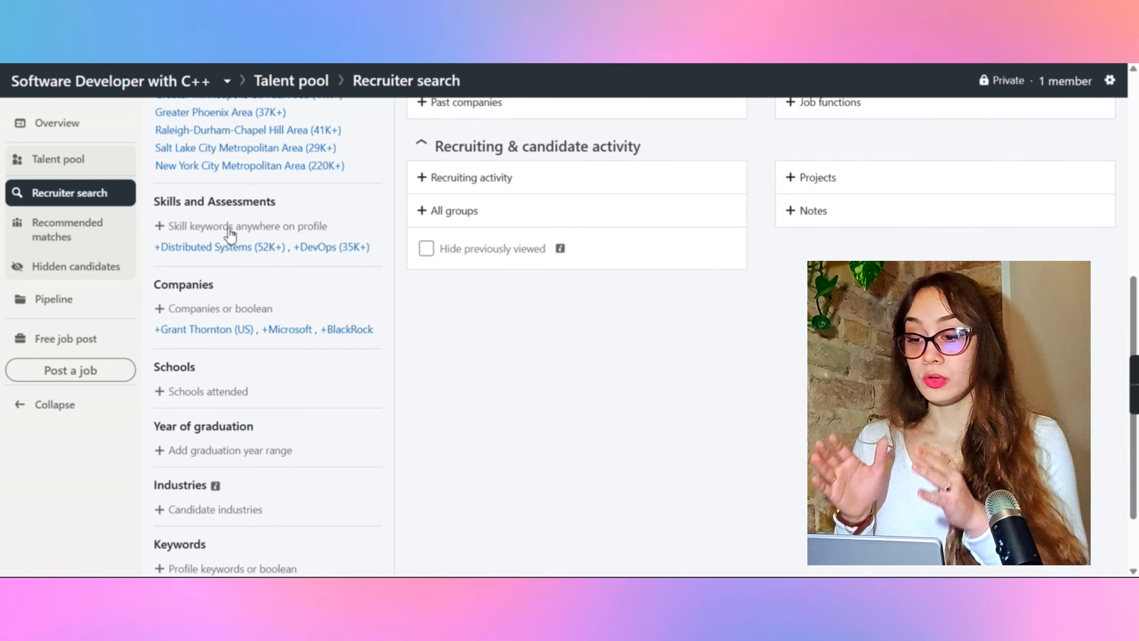
scroll(229, 234, down, 2)
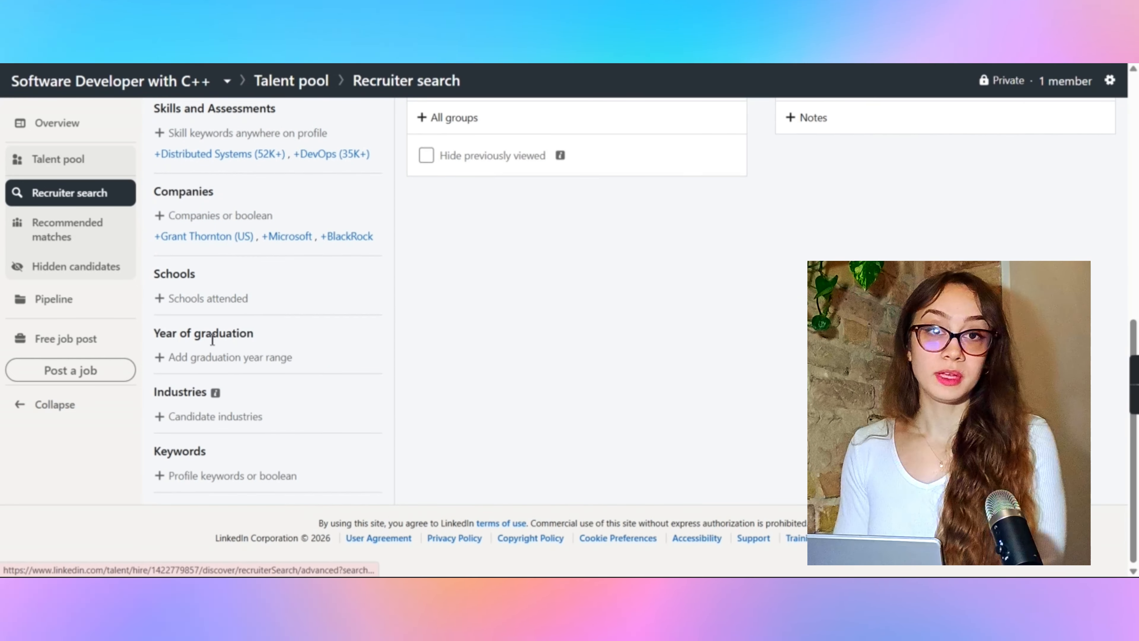
scroll(283, 282, up, 3)
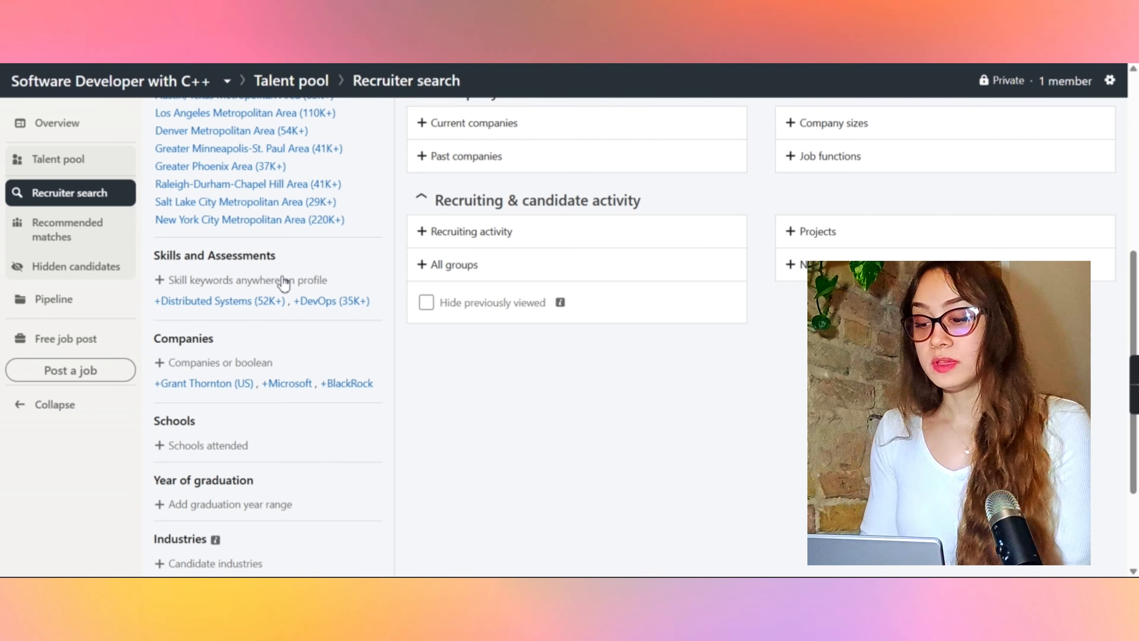
click(192, 280)
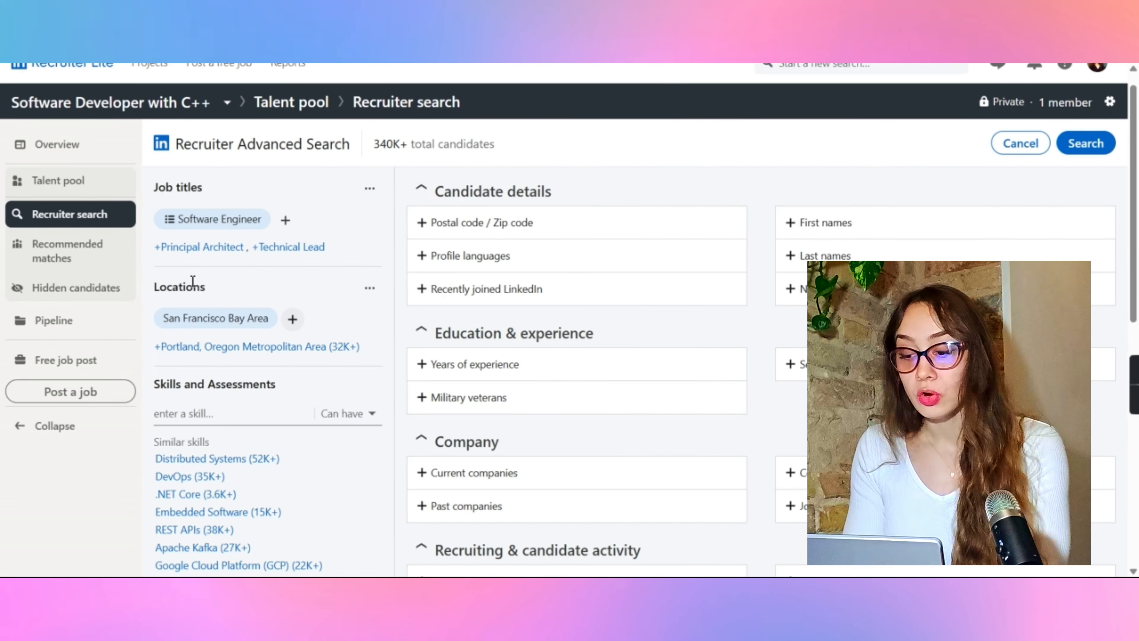
scroll(308, 376, down, 3)
click(216, 288)
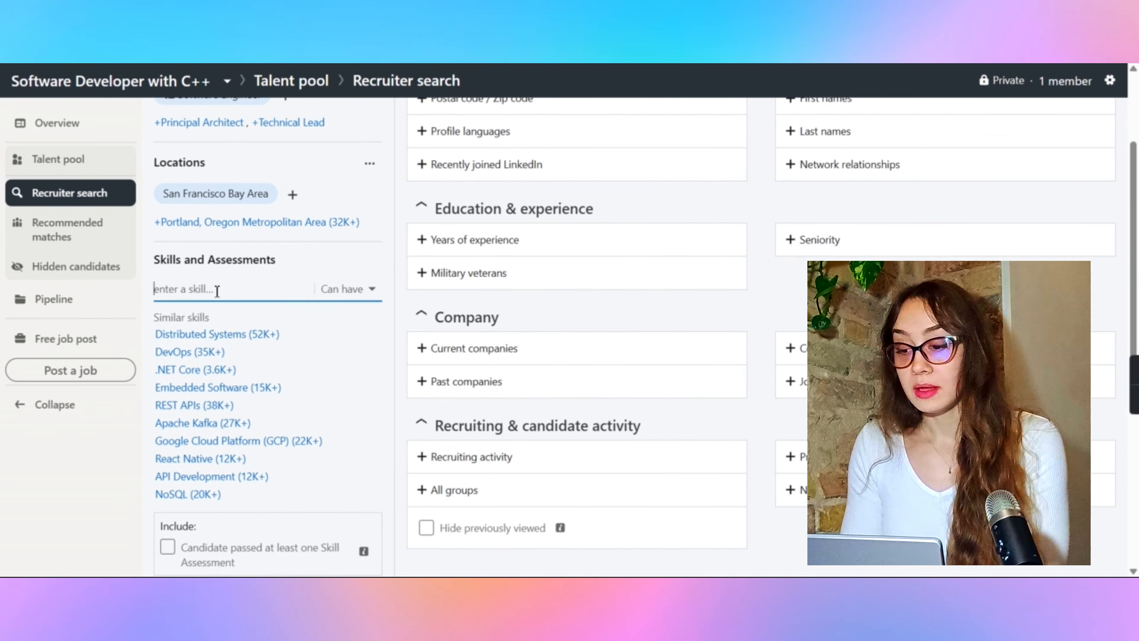
text(C++)
click(192, 316)
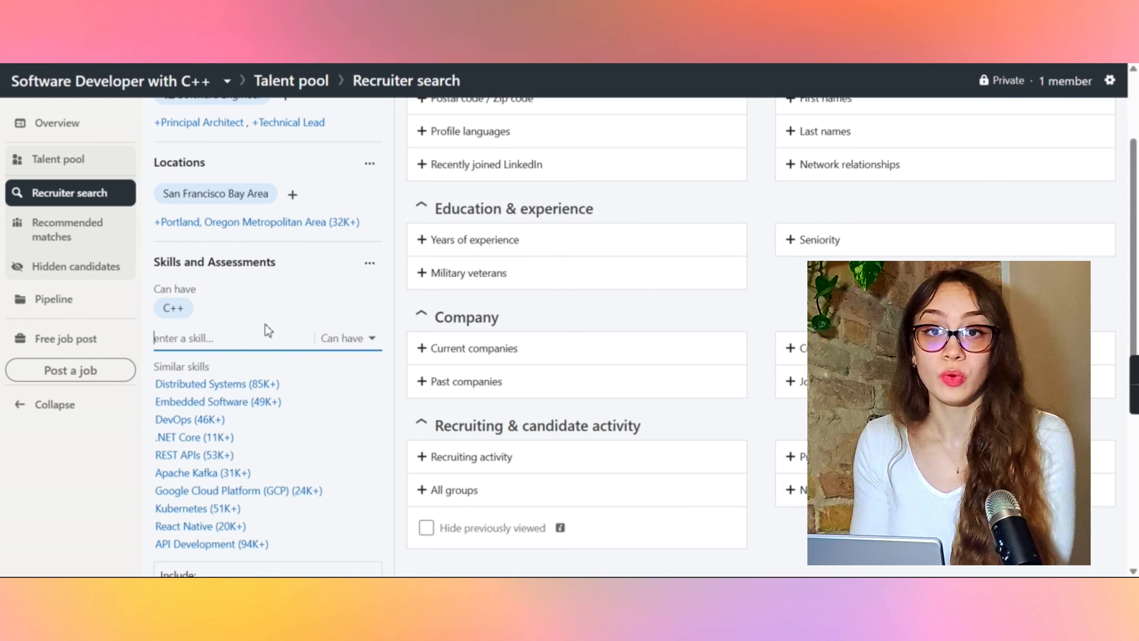
Step: Add Distributed Systems, Embedded Software, Embedded Systems and Google Cloud Platform (GCP) from the similar skills suggestions
scroll(237, 386, down, 1)
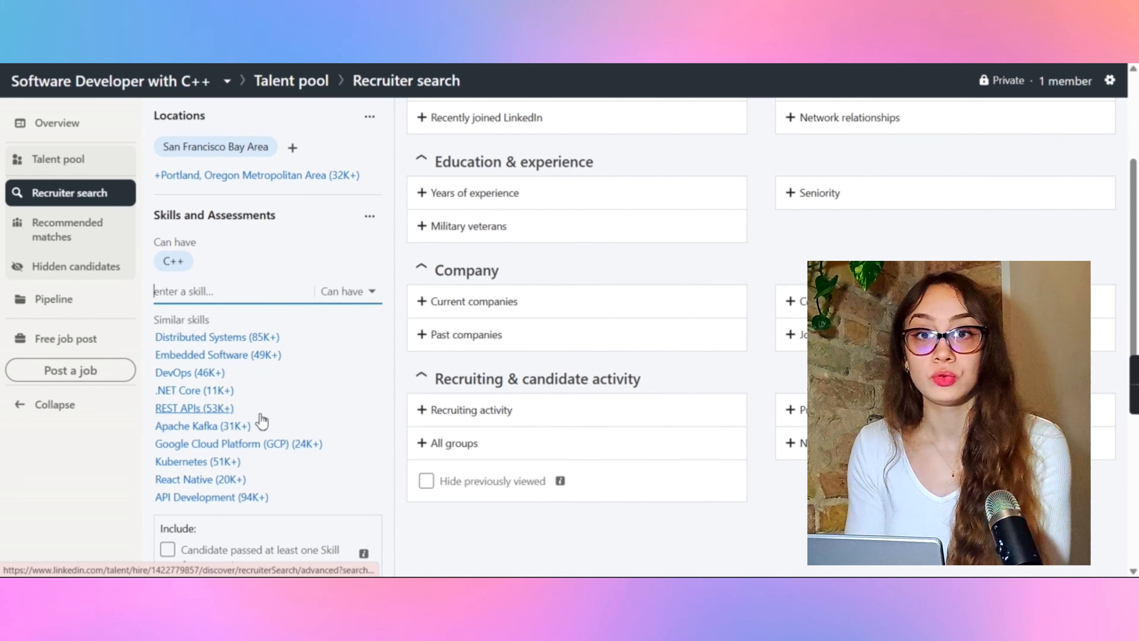
click(230, 338)
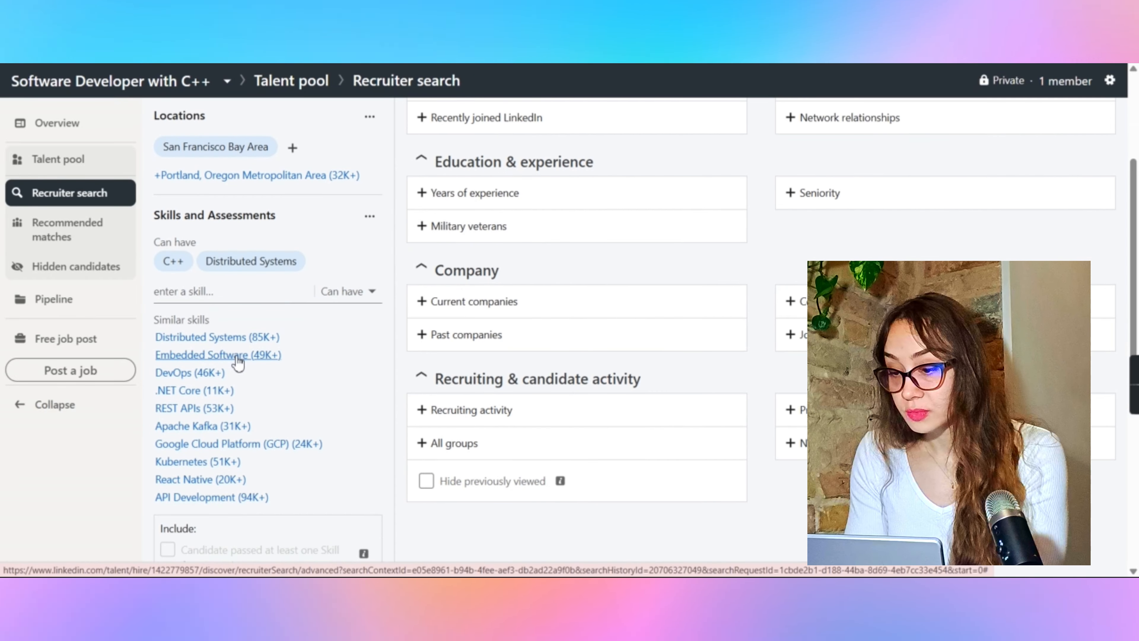
click(244, 371)
click(217, 360)
scroll(217, 361, down, 2)
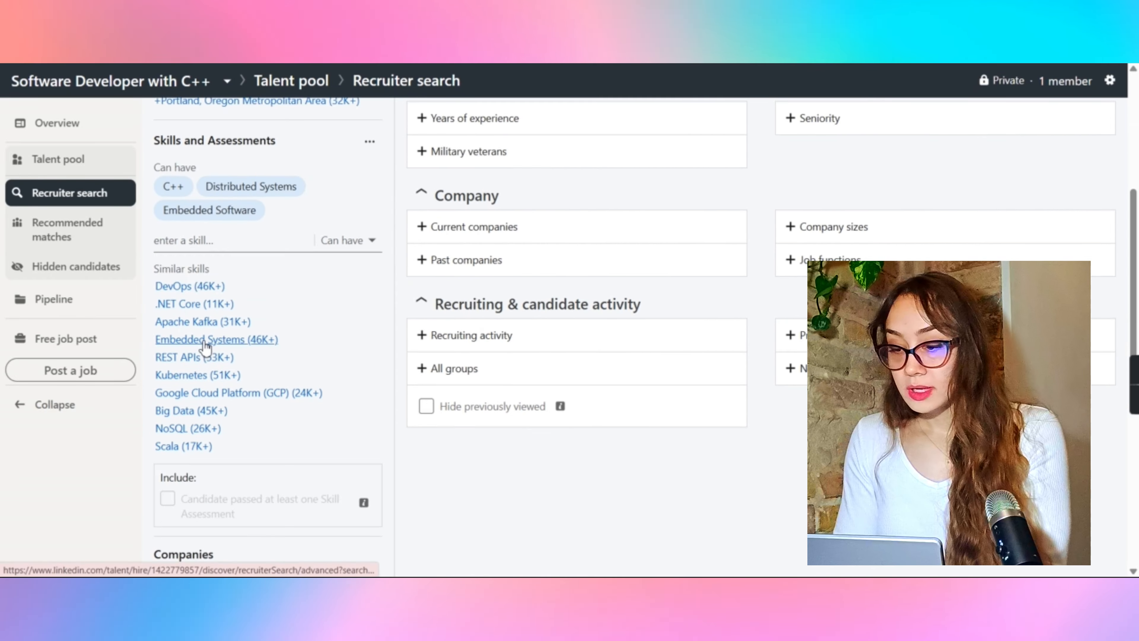
click(193, 339)
click(230, 419)
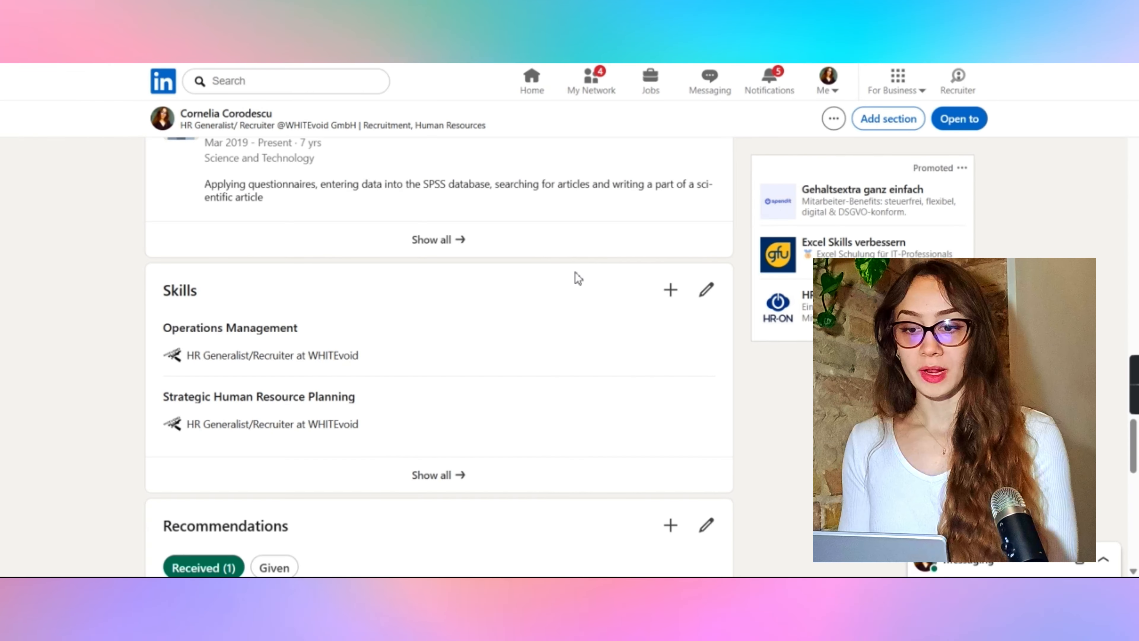
Step: Paste the Boolean keyword string C++ and (GCP or "Google Cloud Platform) and (Embedded or "Embedded Systems) into Keywords
double_click(177, 291)
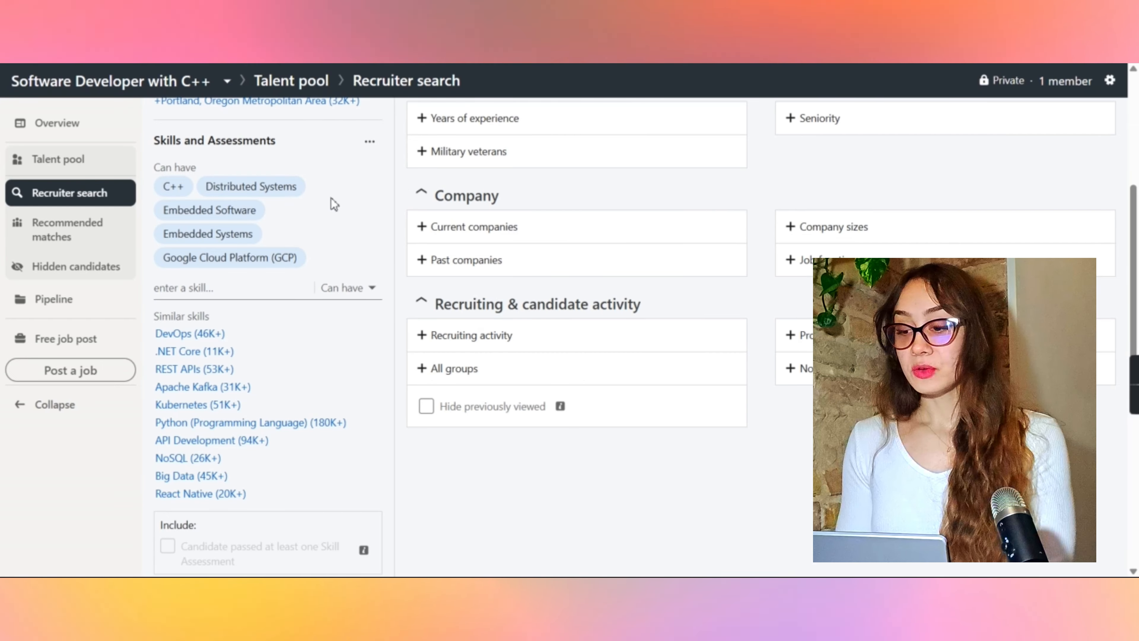
scroll(334, 204, down, 8)
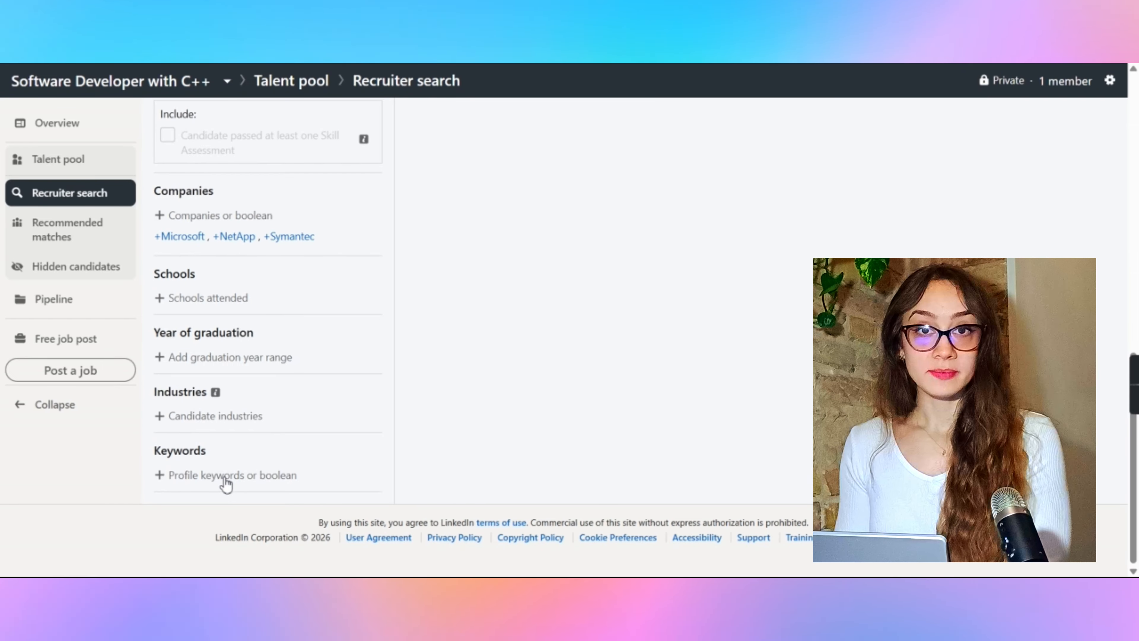
click(225, 476)
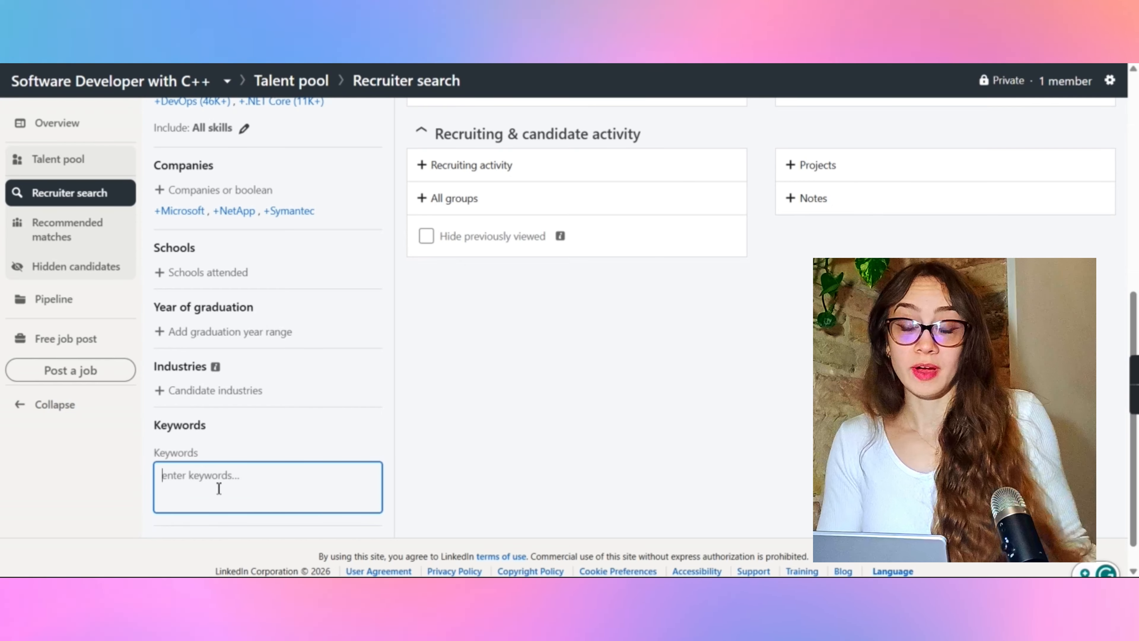
scroll(219, 488, down, 1)
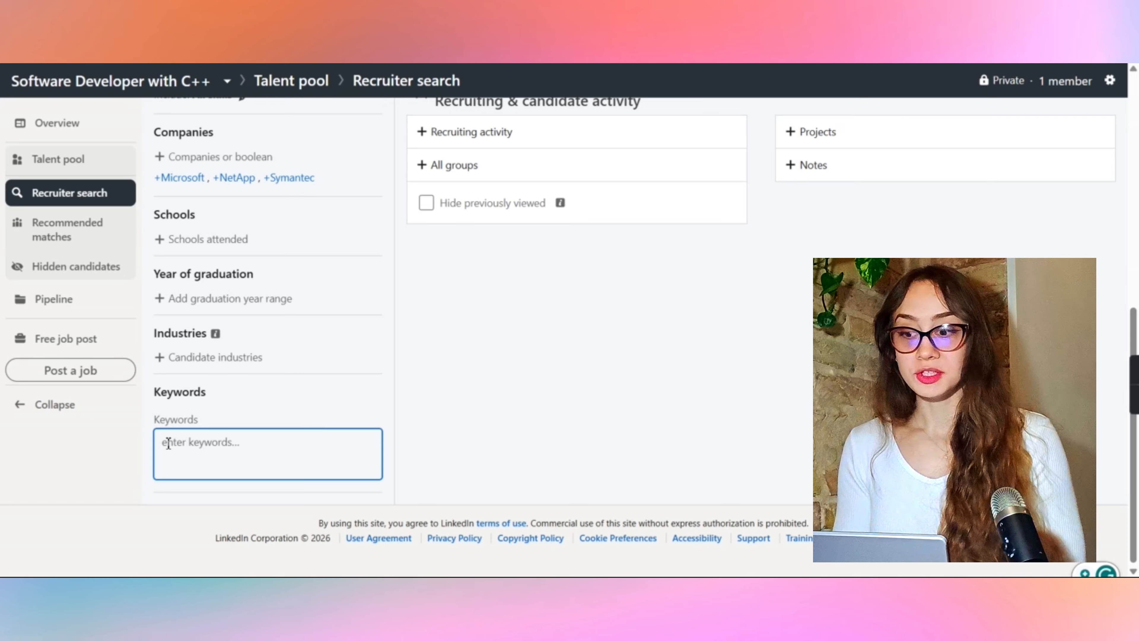
text(C++ and (GCP or "Google Cloud Platform) and (Embedded or "Embedded Systems))
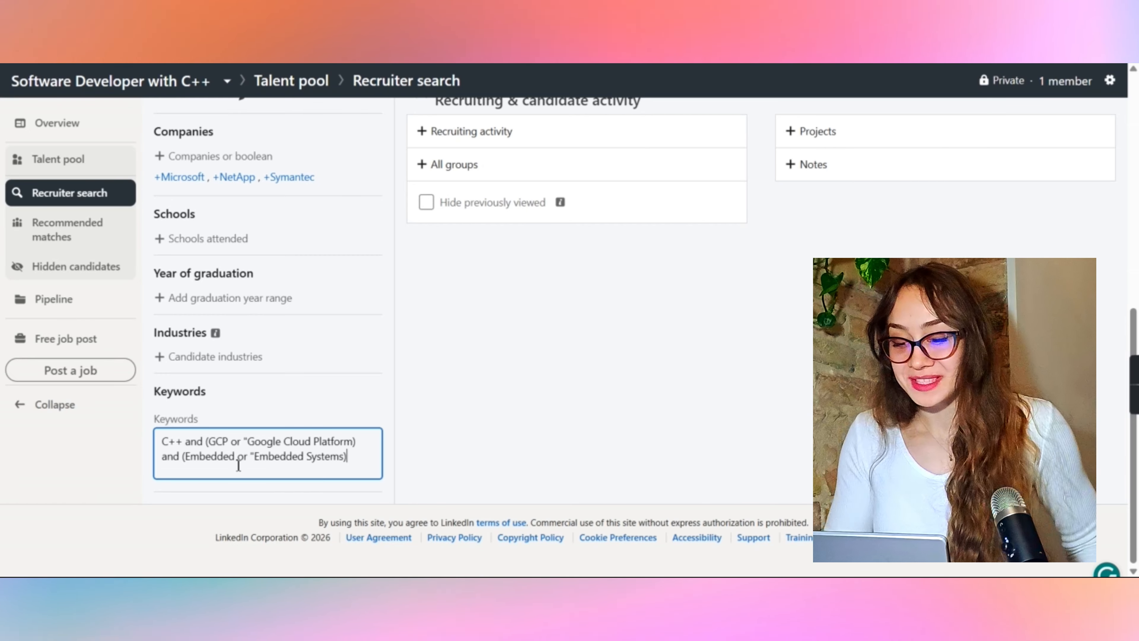
key(Return)
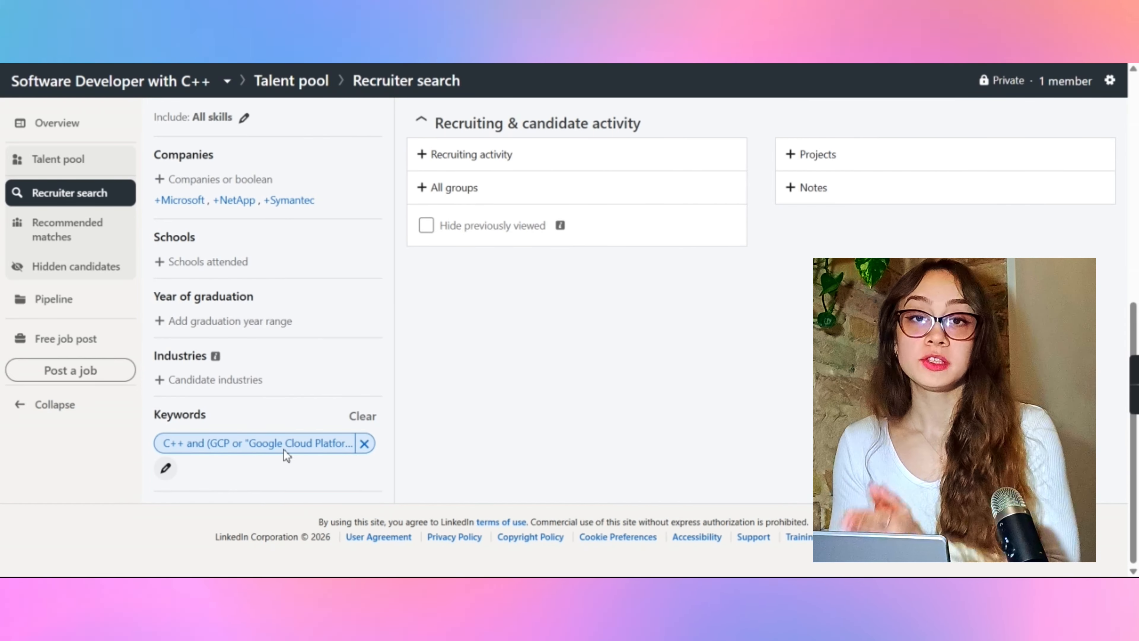
click(167, 469)
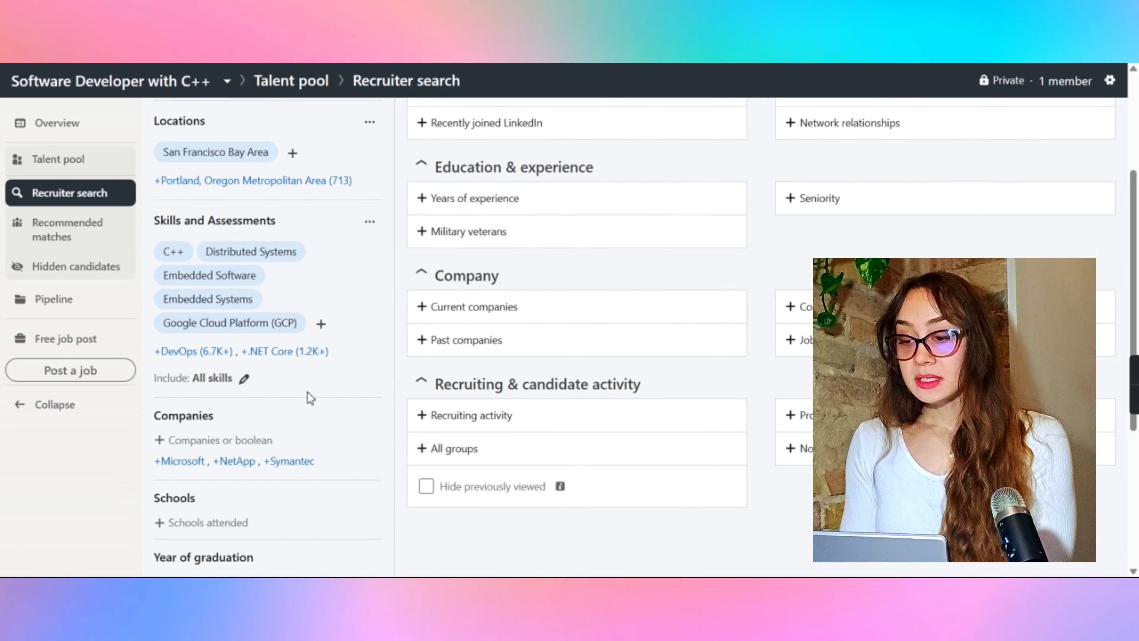
scroll(309, 398, down, 4)
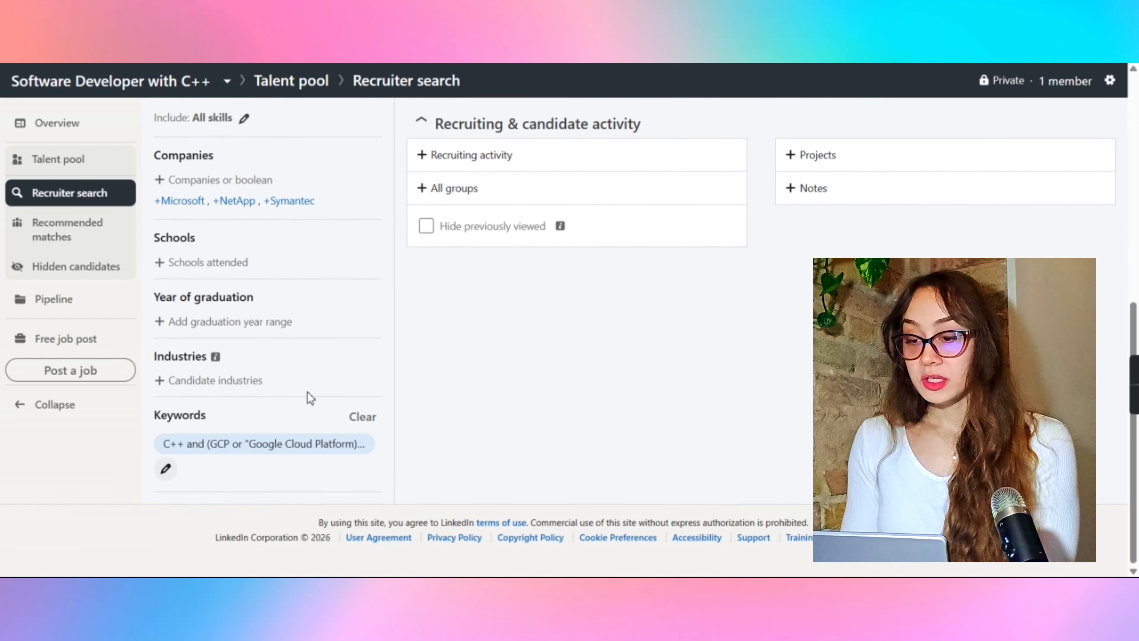
Step: Change the Distributed Systems skill priority to Doesn't have to exclude it
scroll(309, 397, up, 2)
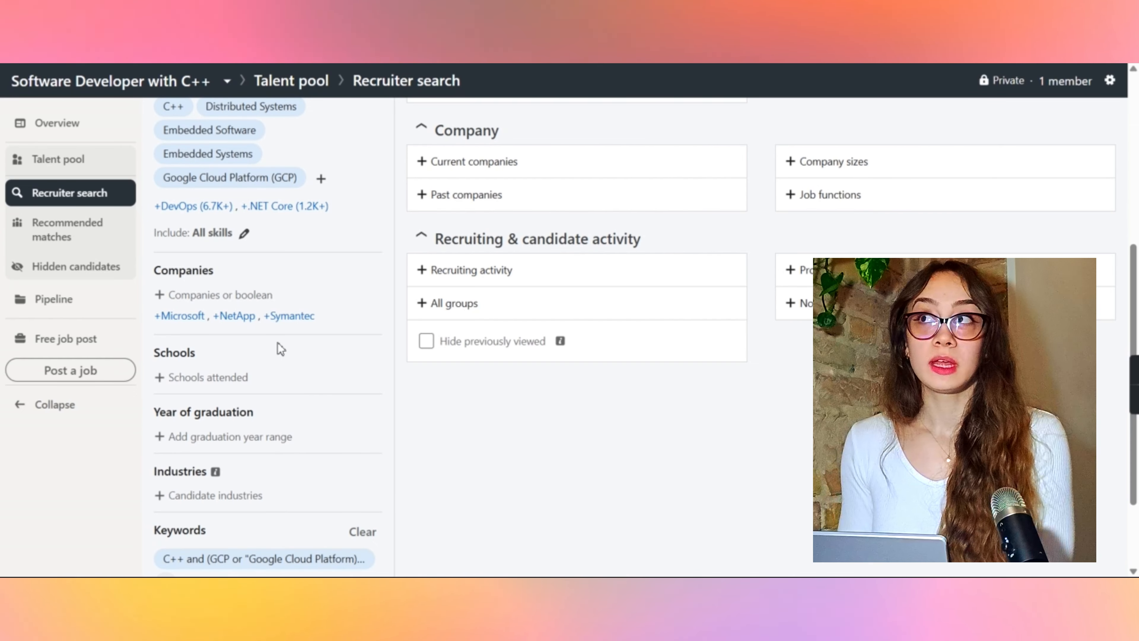
scroll(280, 349, up, 2)
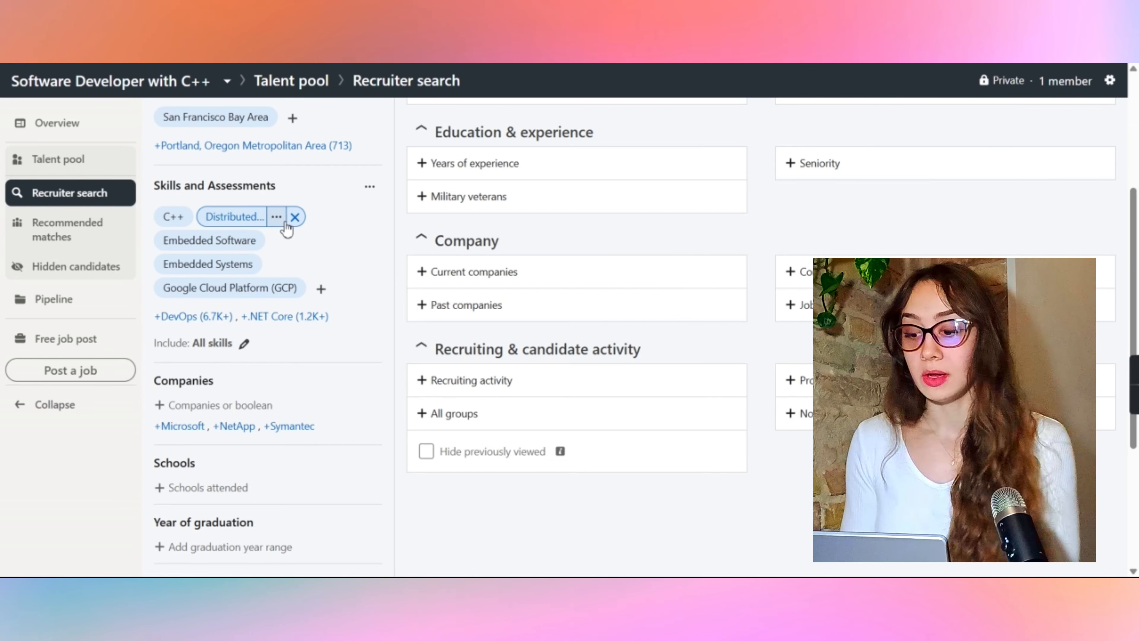
click(277, 218)
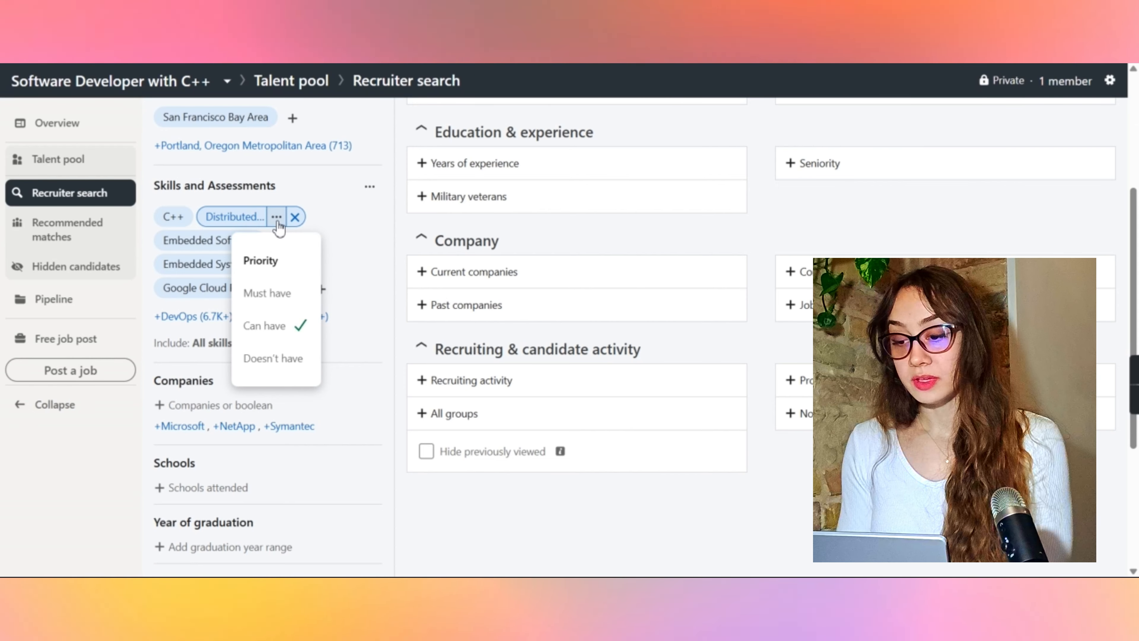
click(267, 359)
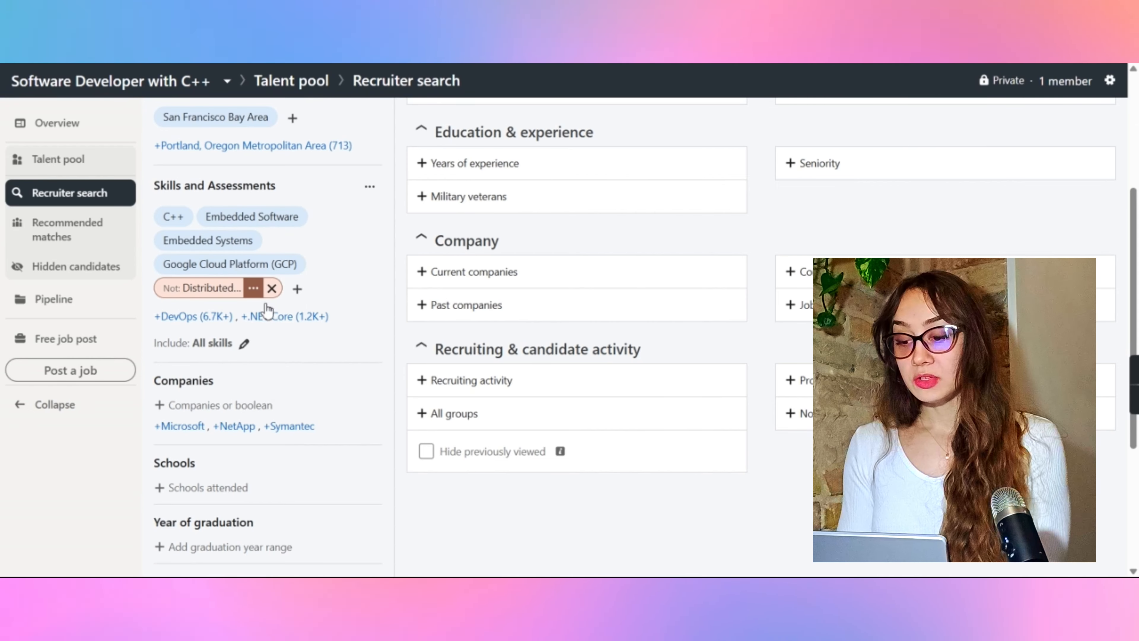
mouse_move(211, 217)
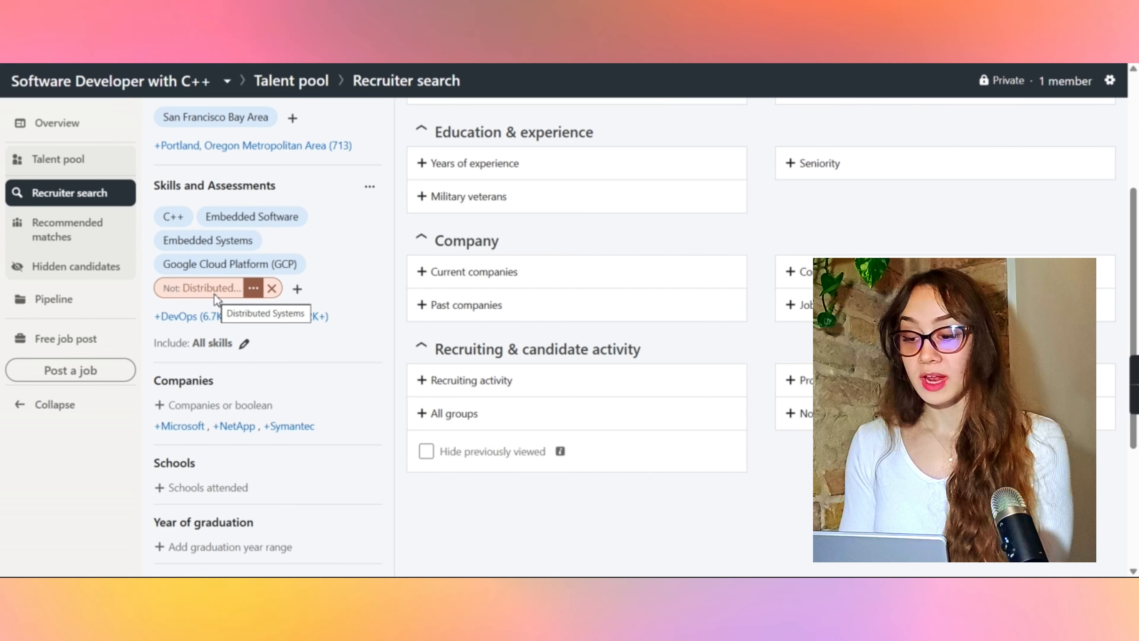
Step: Add Microsoft and NetApp as companies from the similar companies suggestions
scroll(239, 289, down, 3)
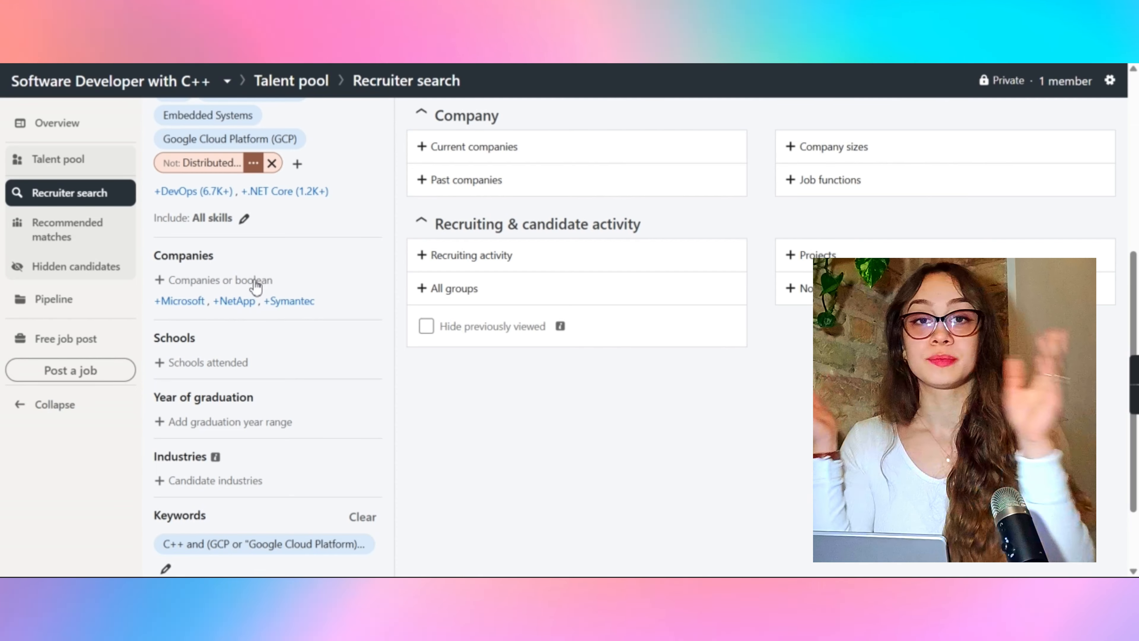
click(255, 282)
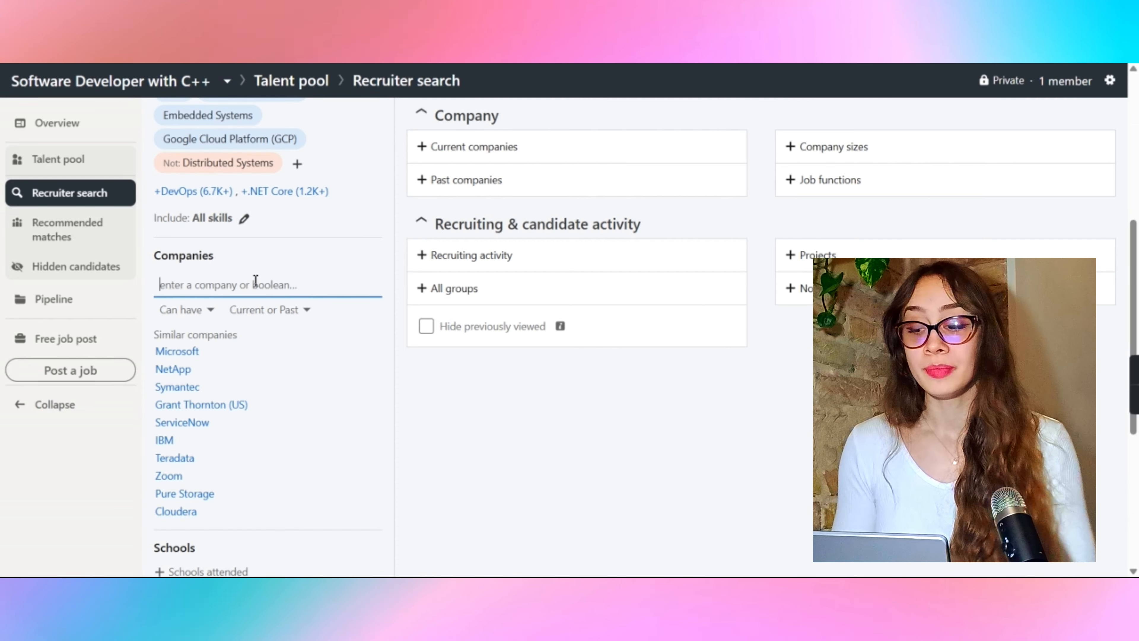
click(177, 351)
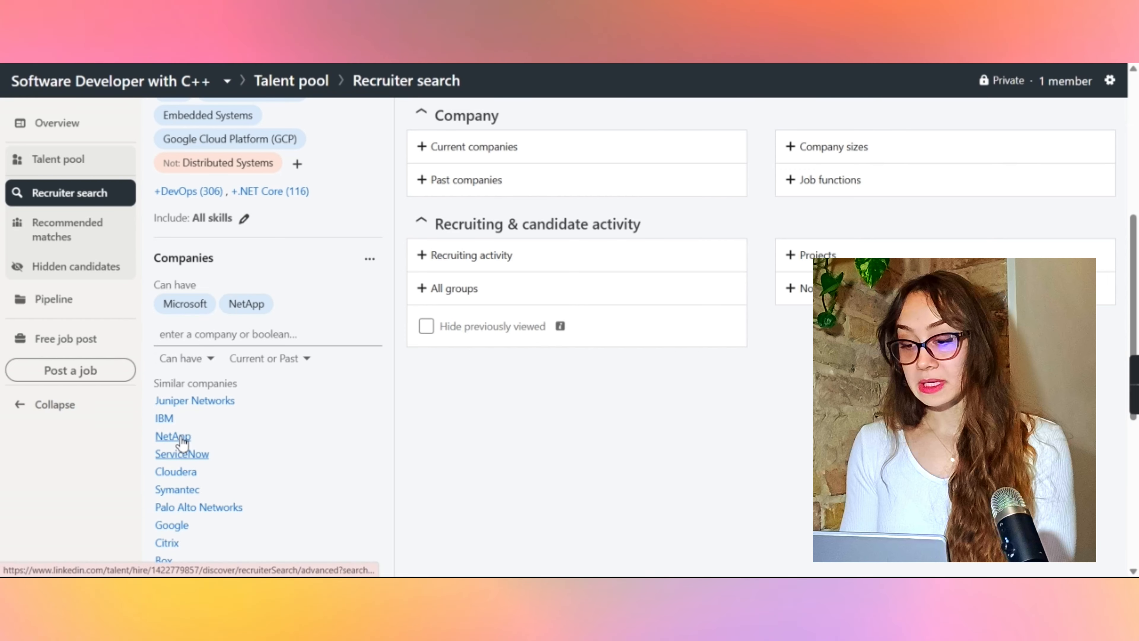
click(212, 304)
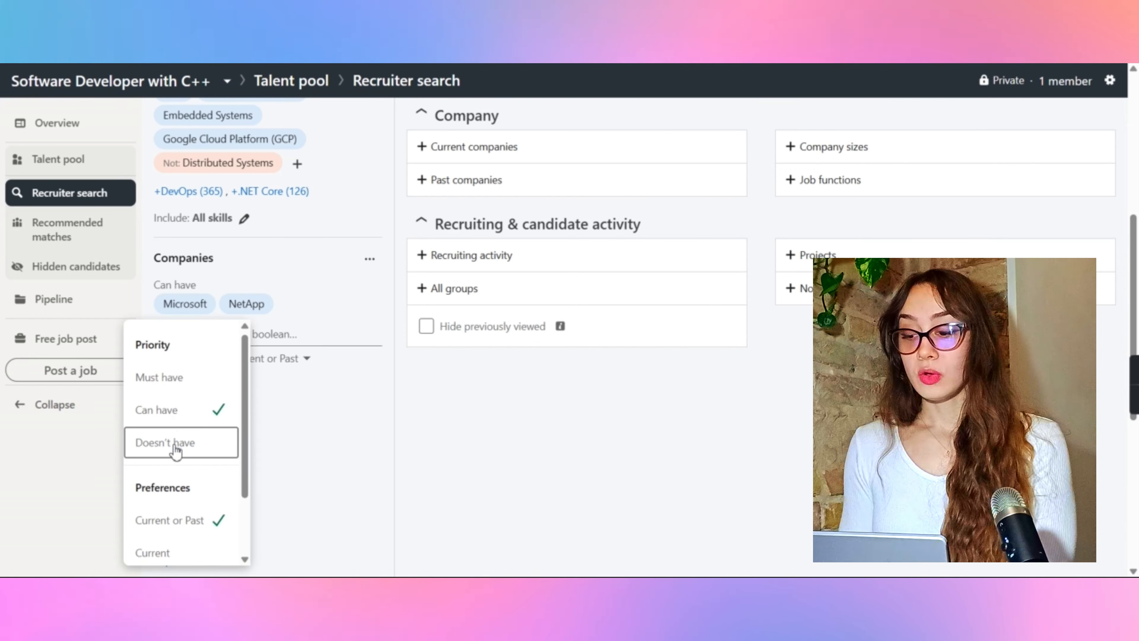
scroll(170, 448, down, 2)
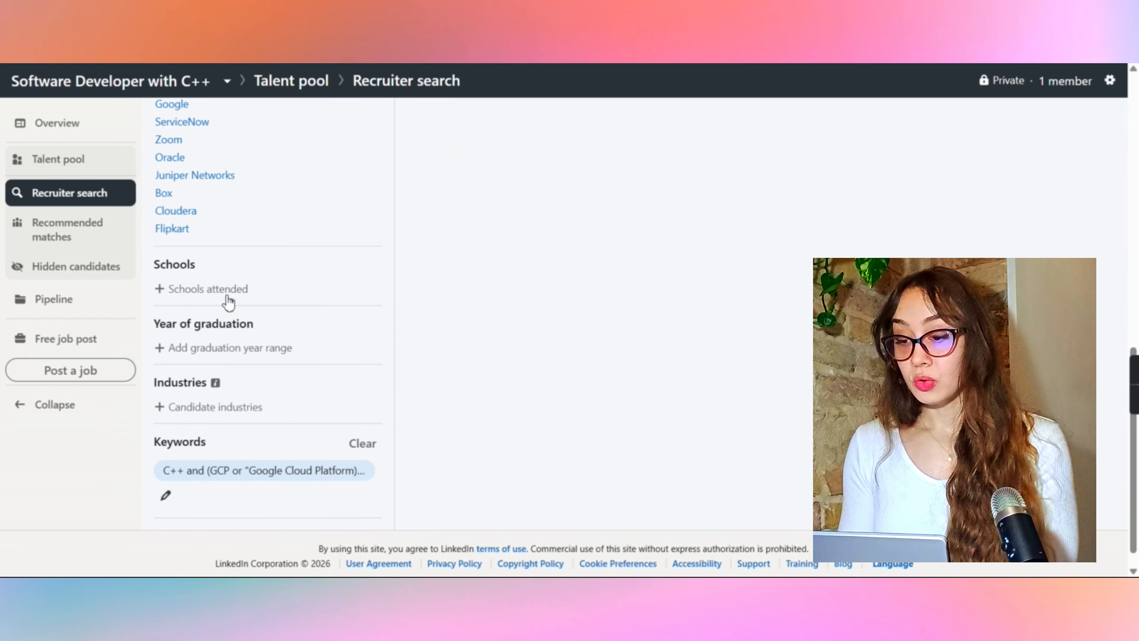
click(220, 290)
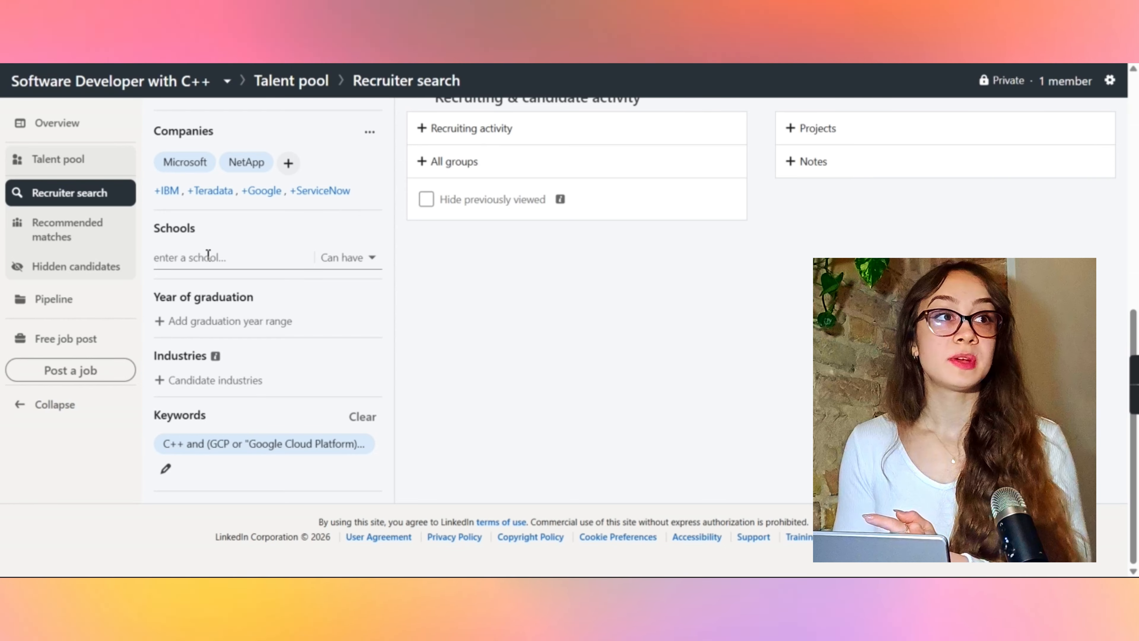
click(208, 255)
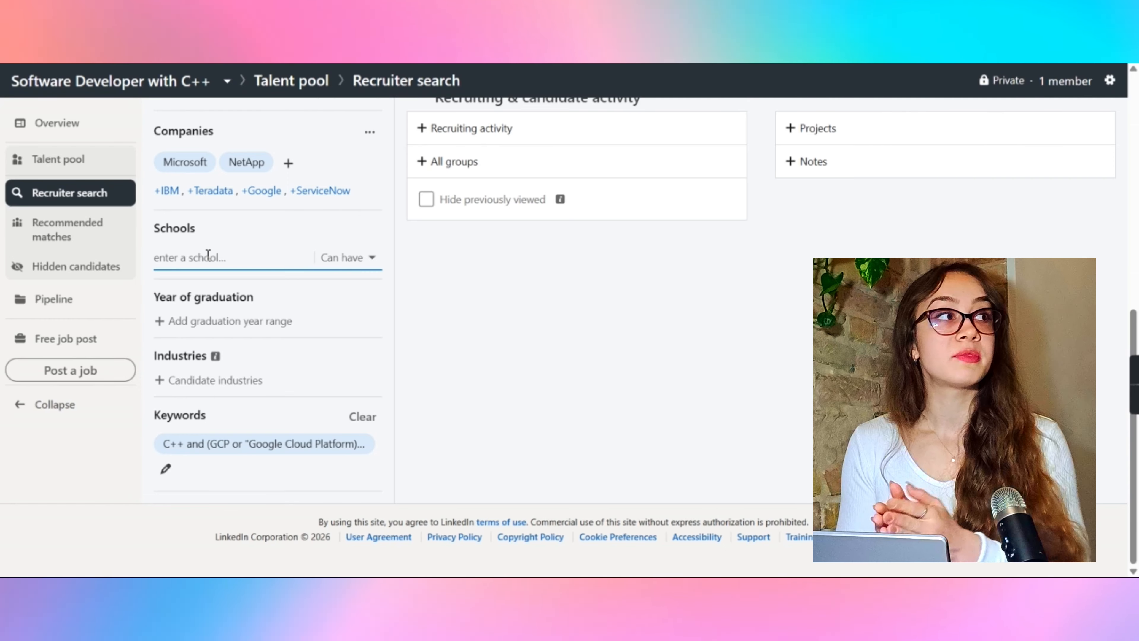
text(o)
Step: Try setting the graduation year range from about 1985 to 2022
click(243, 279)
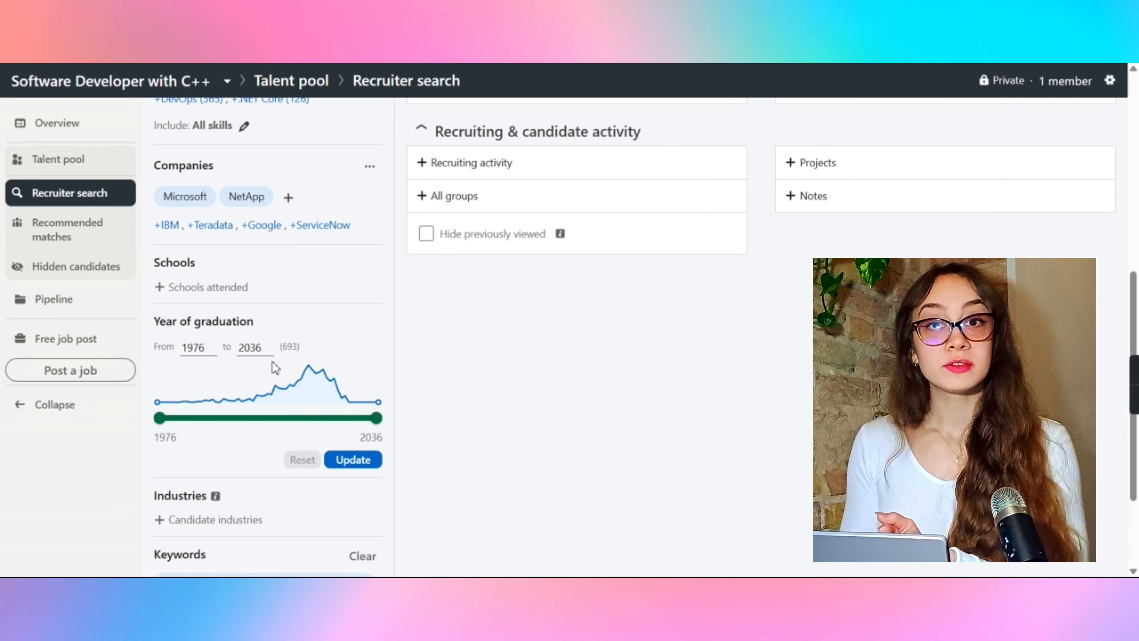
drag(160, 418, 307, 418)
drag(376, 418, 322, 420)
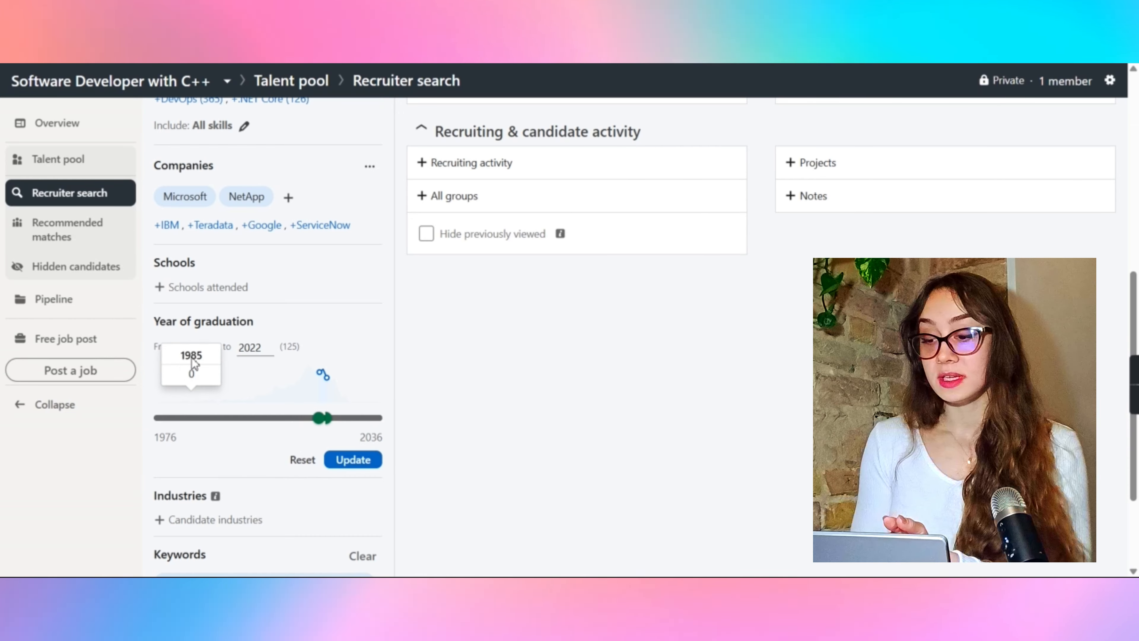
scroll(269, 433, down, 2)
Step: Clear the graduation year range filter
click(217, 436)
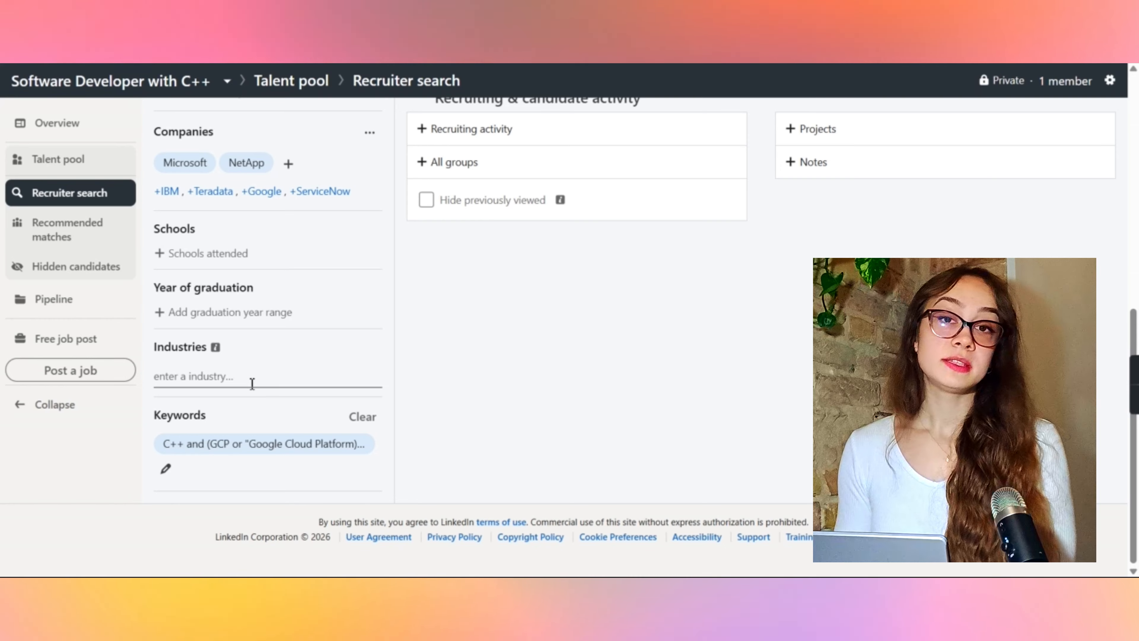
Step: Try excluding the IT Services and IT Consulting industry, then remove that industry filter
click(229, 385)
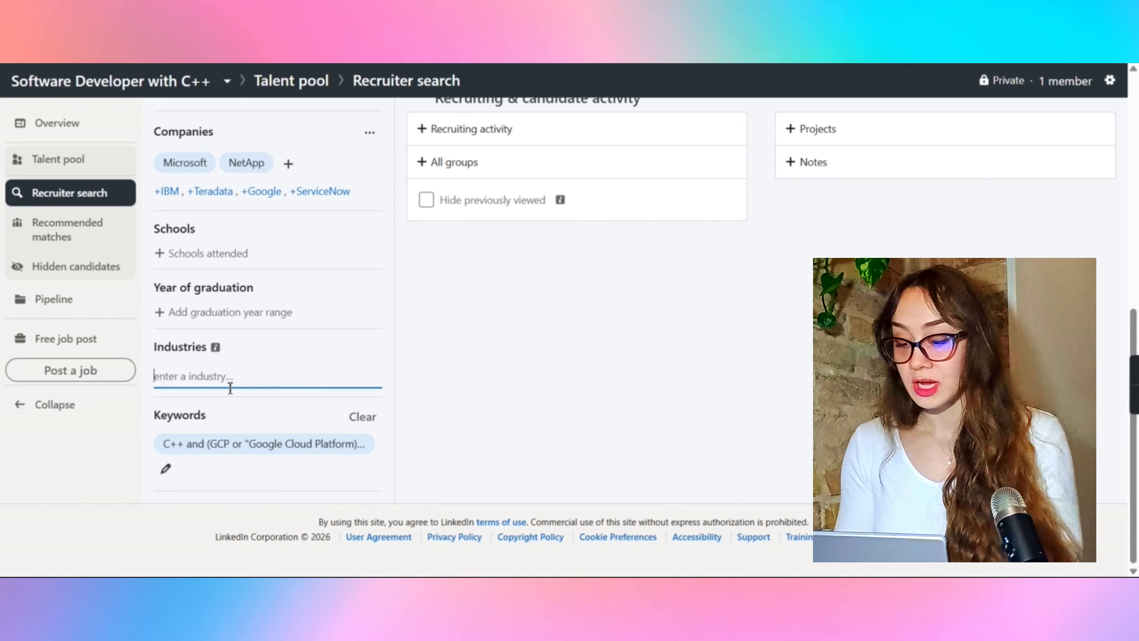
text(it)
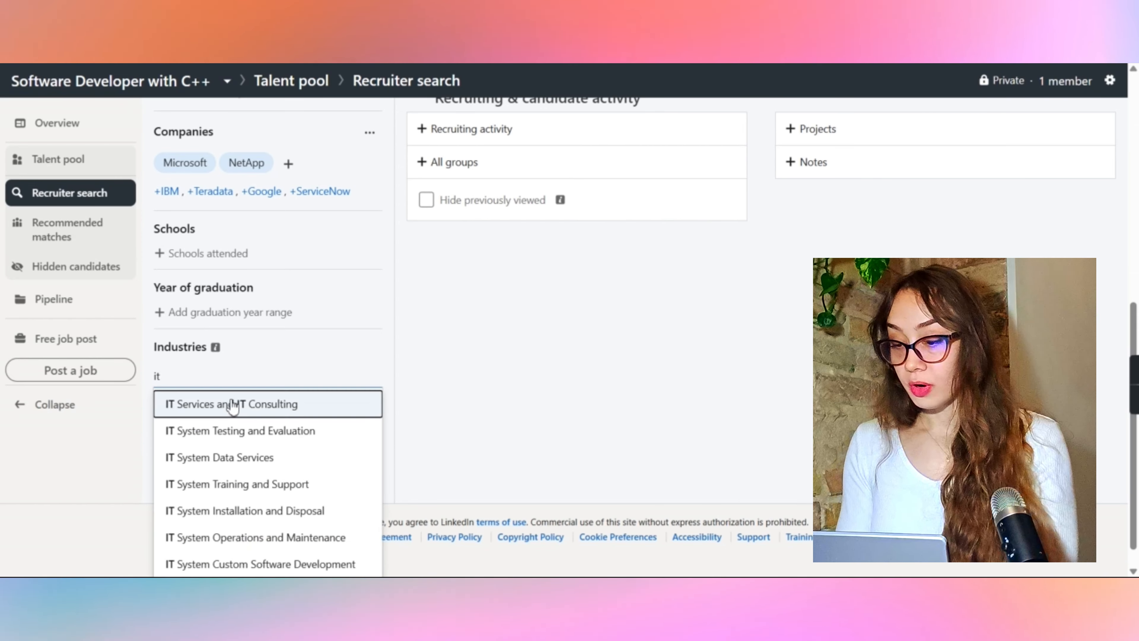
click(229, 402)
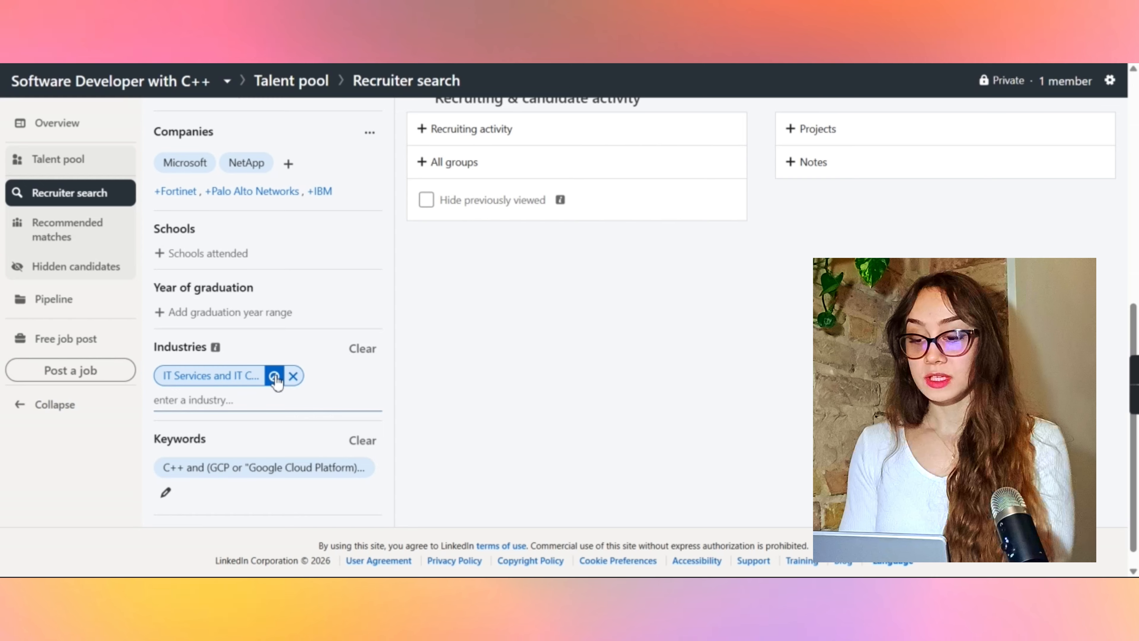
click(275, 377)
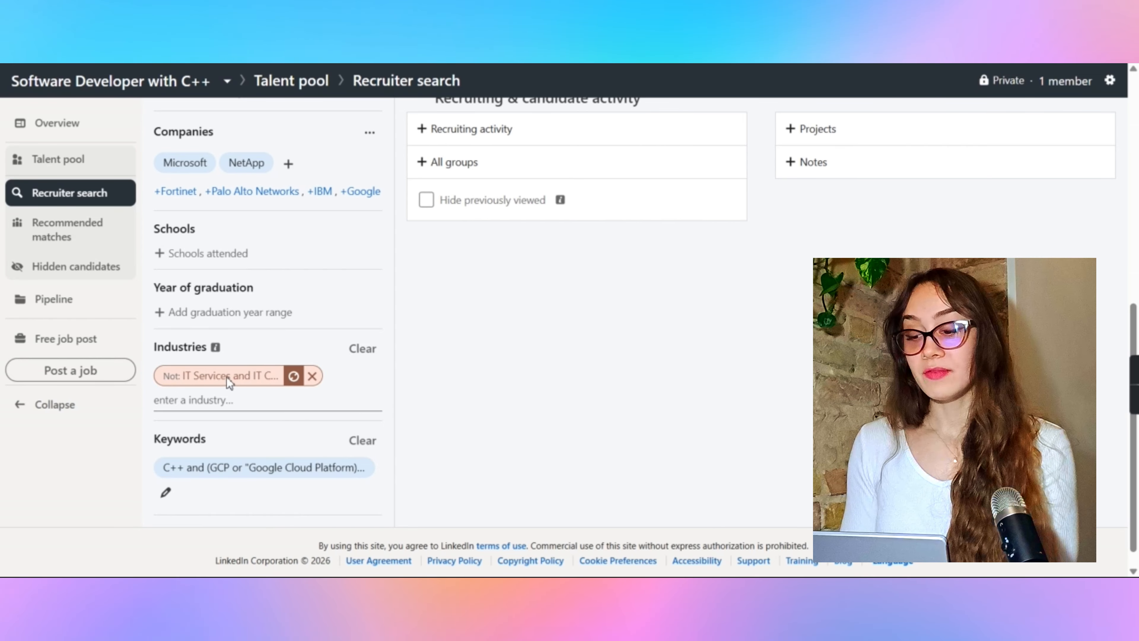
click(311, 376)
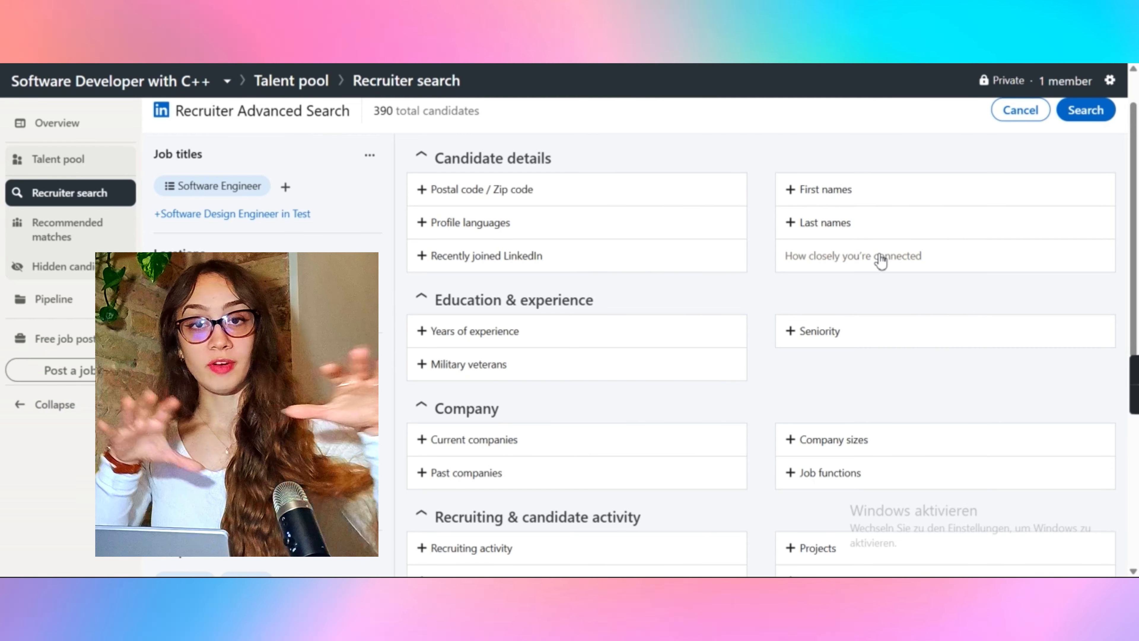
scroll(810, 410, down, 5)
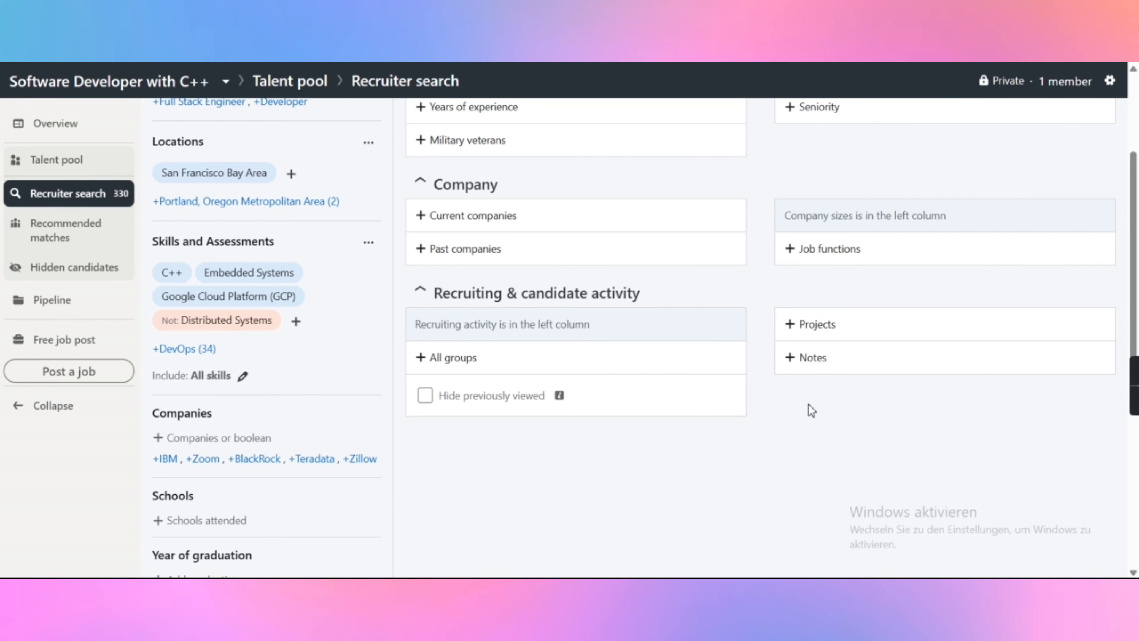
scroll(812, 411, up, 6)
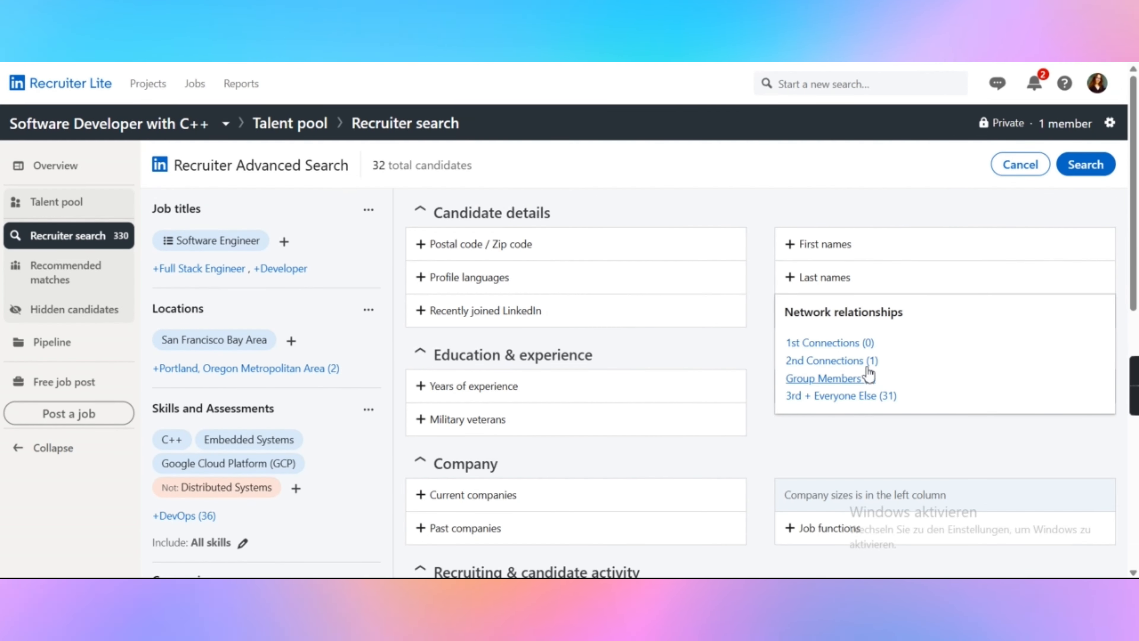
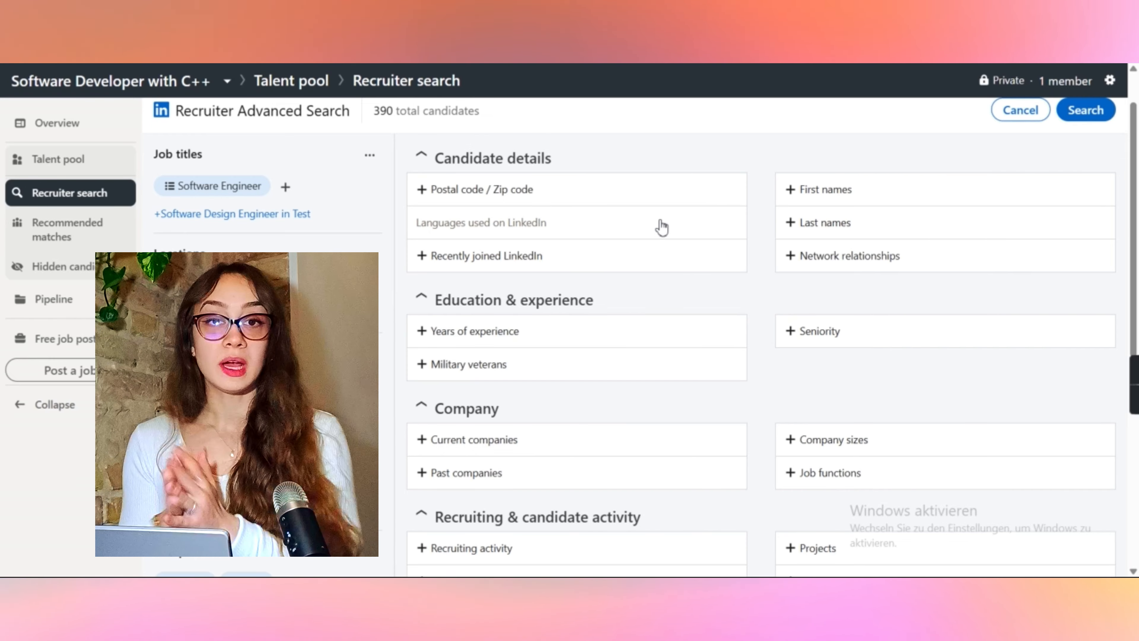
Step: Open the profile languages filter and review the language options
click(661, 227)
scroll(493, 183, down, 1)
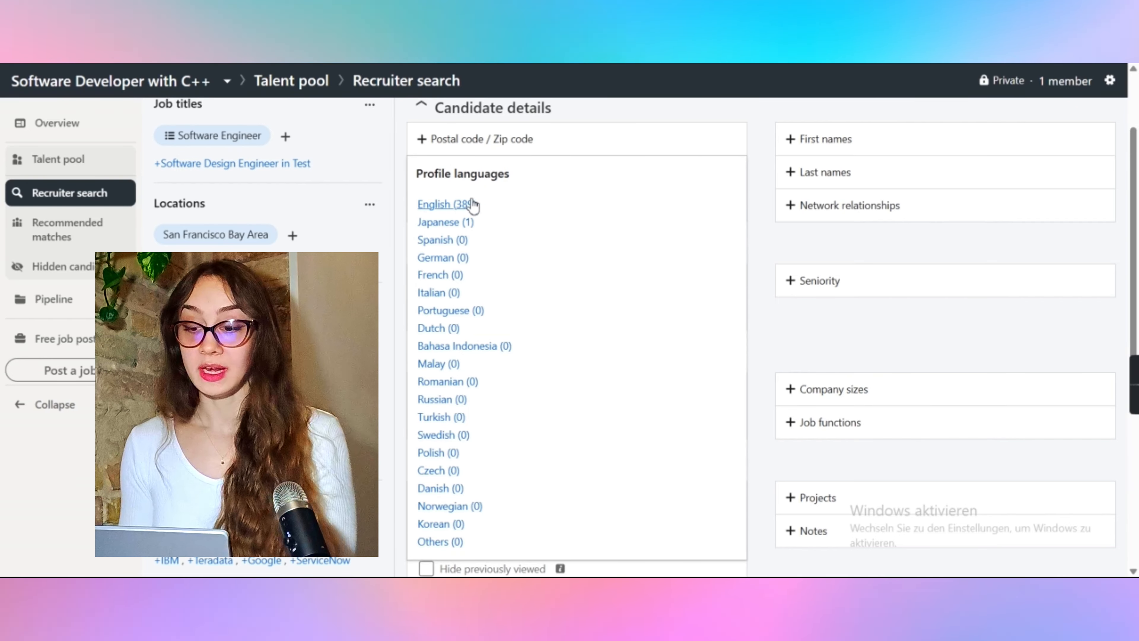
scroll(467, 224, down, 3)
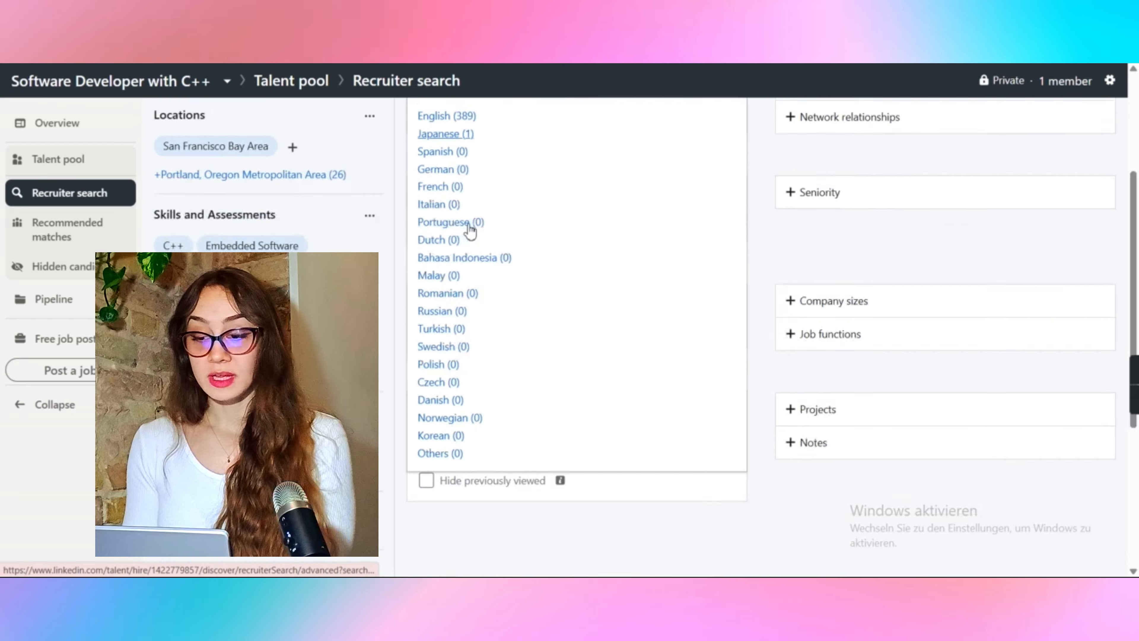
scroll(468, 232, up, 5)
click(758, 163)
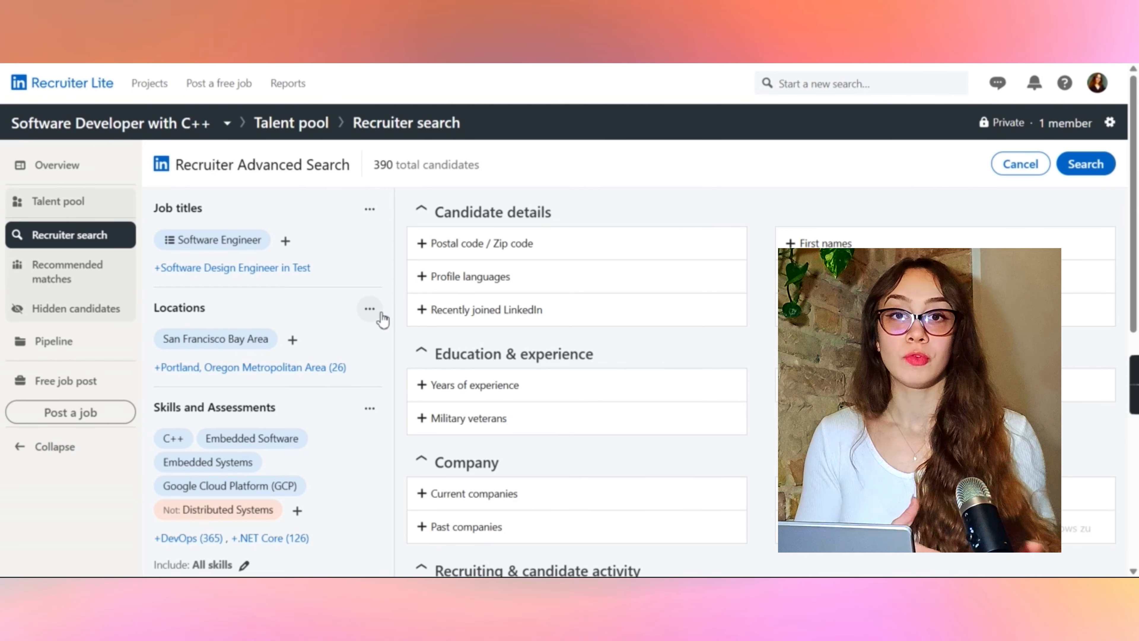
Step: Try setting the years of experience range to 0 to 3 years
scroll(587, 204, down, 3)
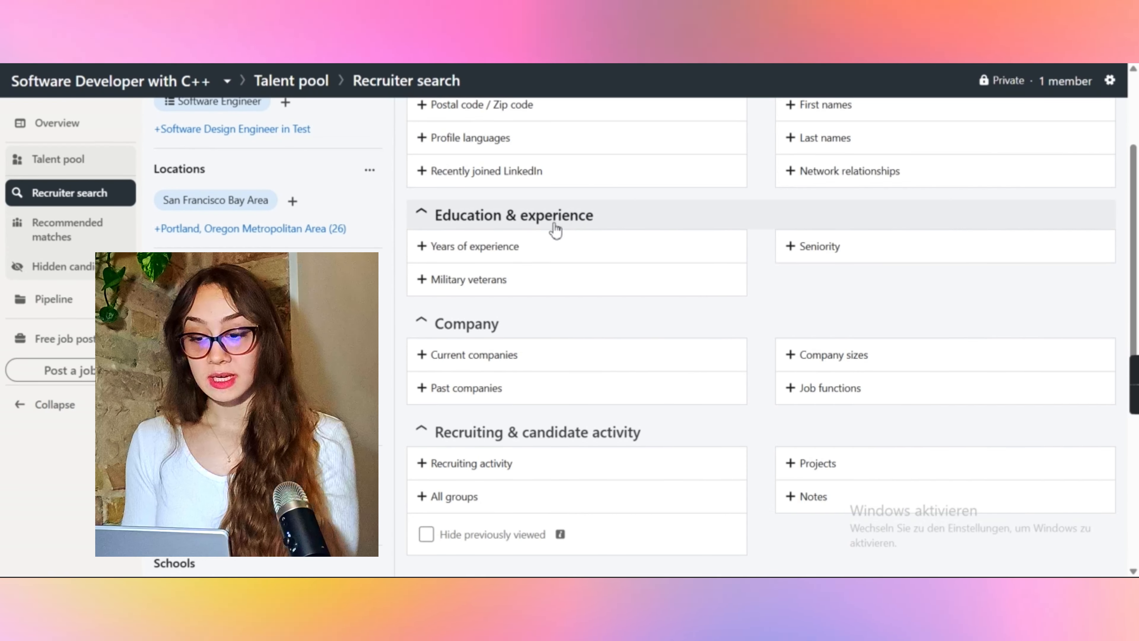
click(459, 251)
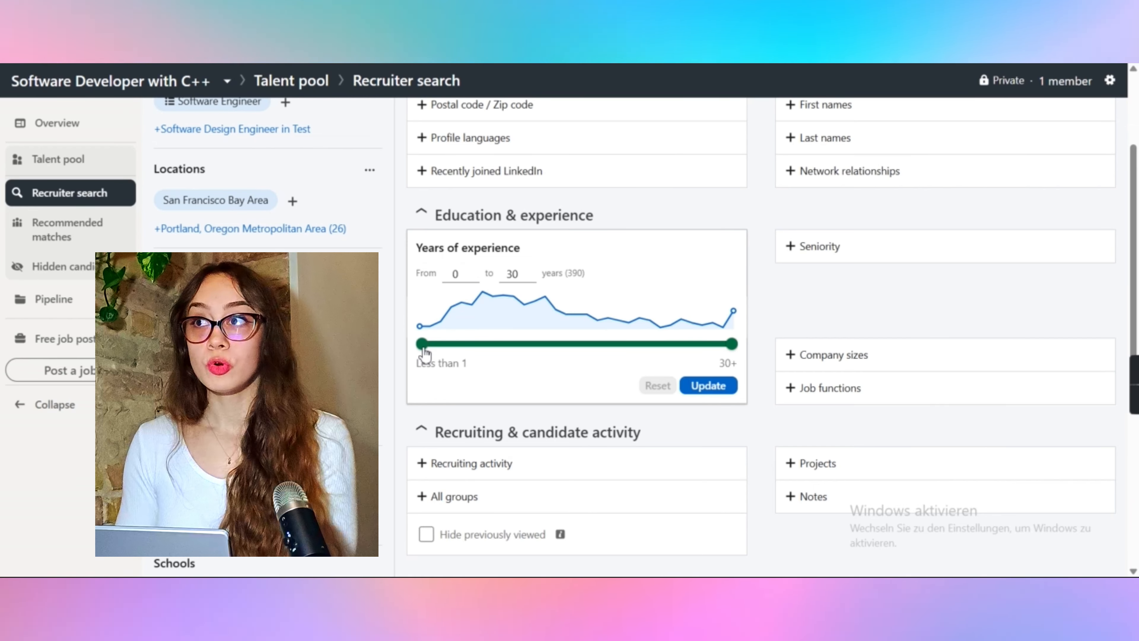
drag(425, 354, 482, 351)
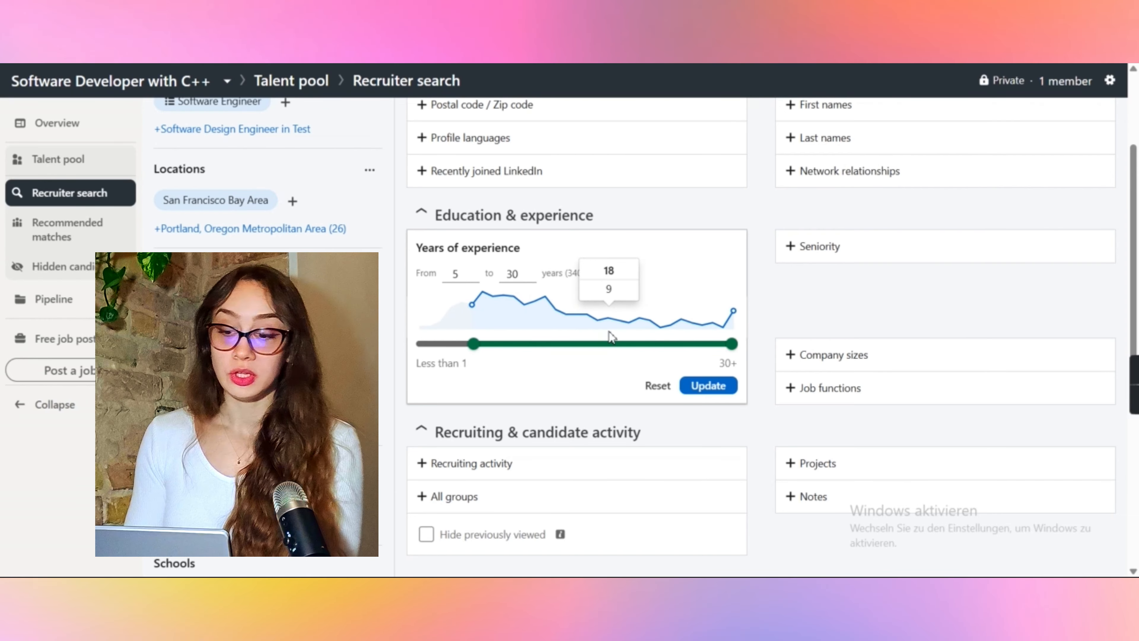
drag(430, 344, 412, 342)
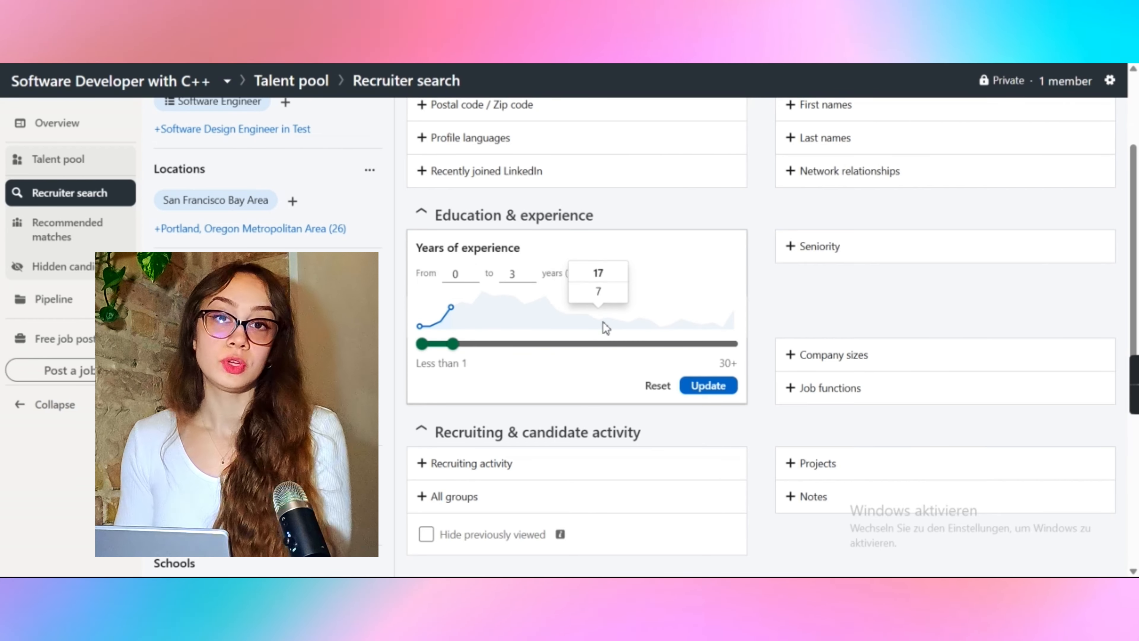
Step: Open the seniority filter and review the seniority levels offered
click(807, 244)
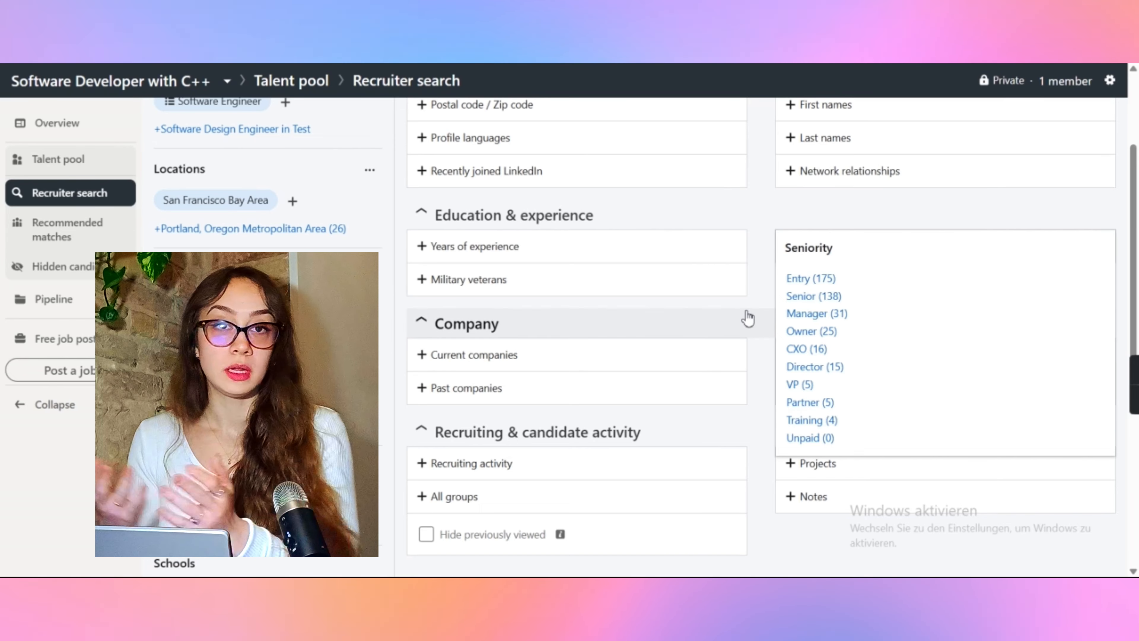
scroll(493, 275, down, 1)
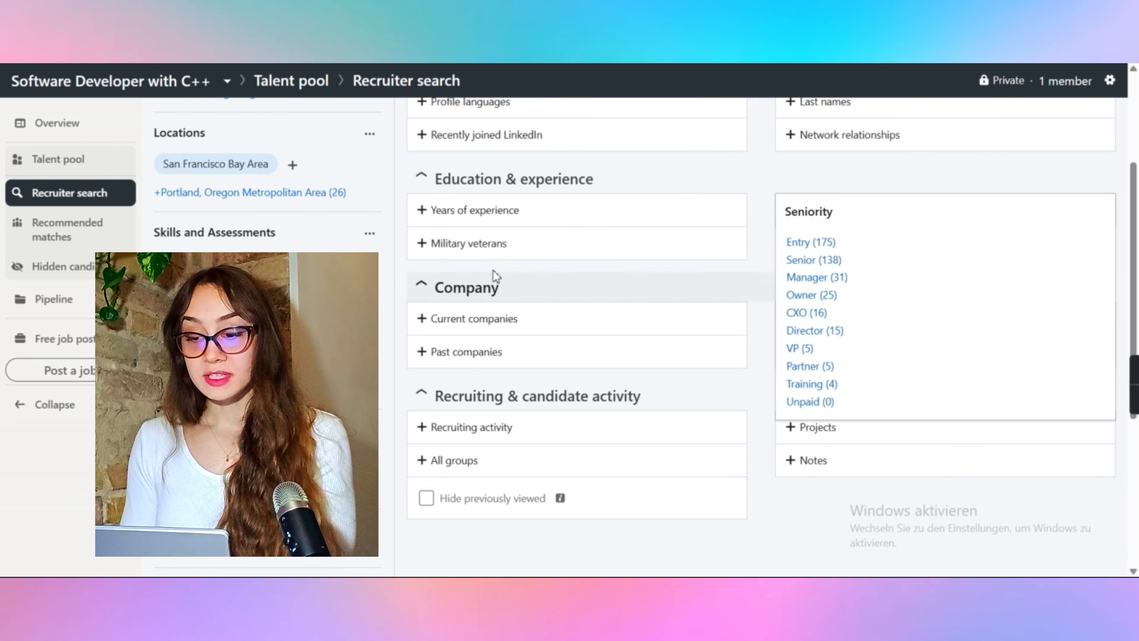
scroll(572, 269, down, 2)
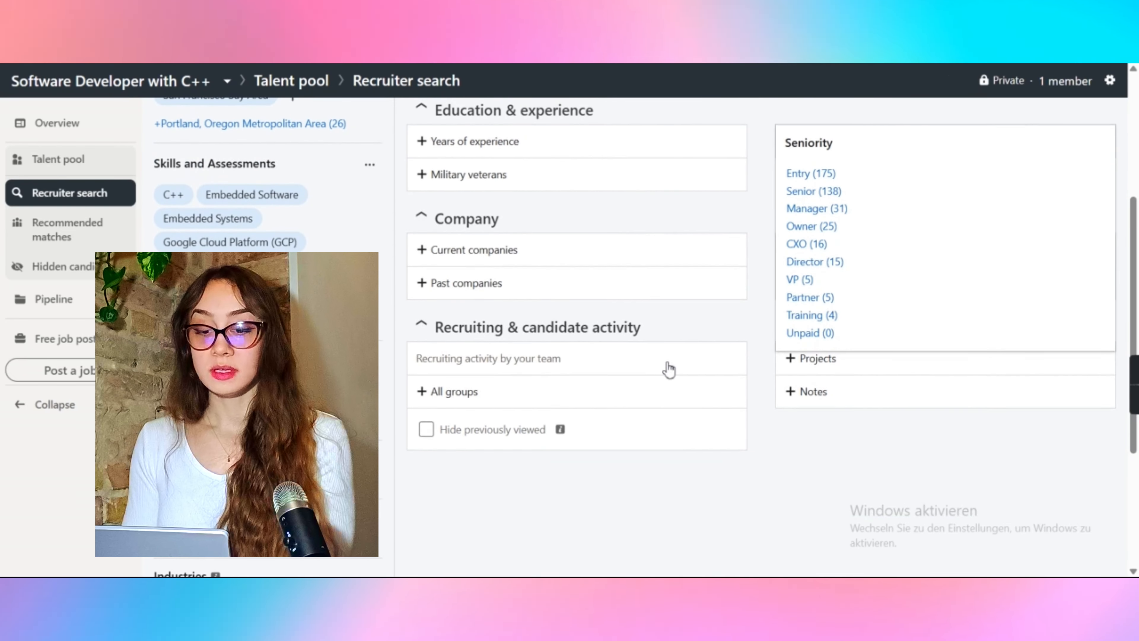
click(776, 450)
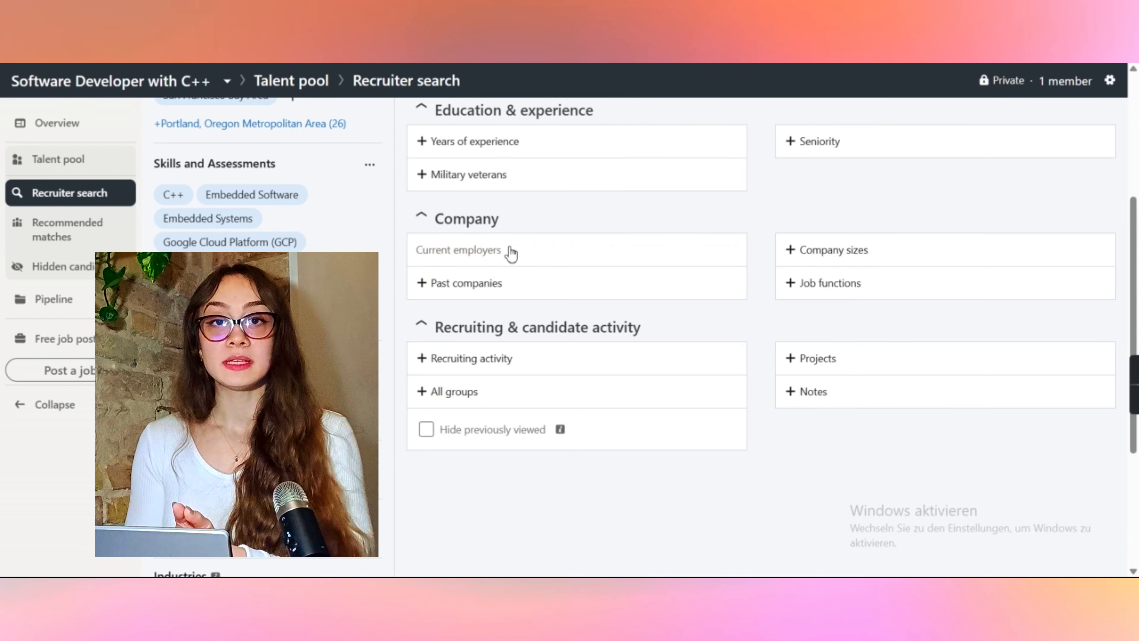
Step: Add the 11-50 company size filter
click(518, 250)
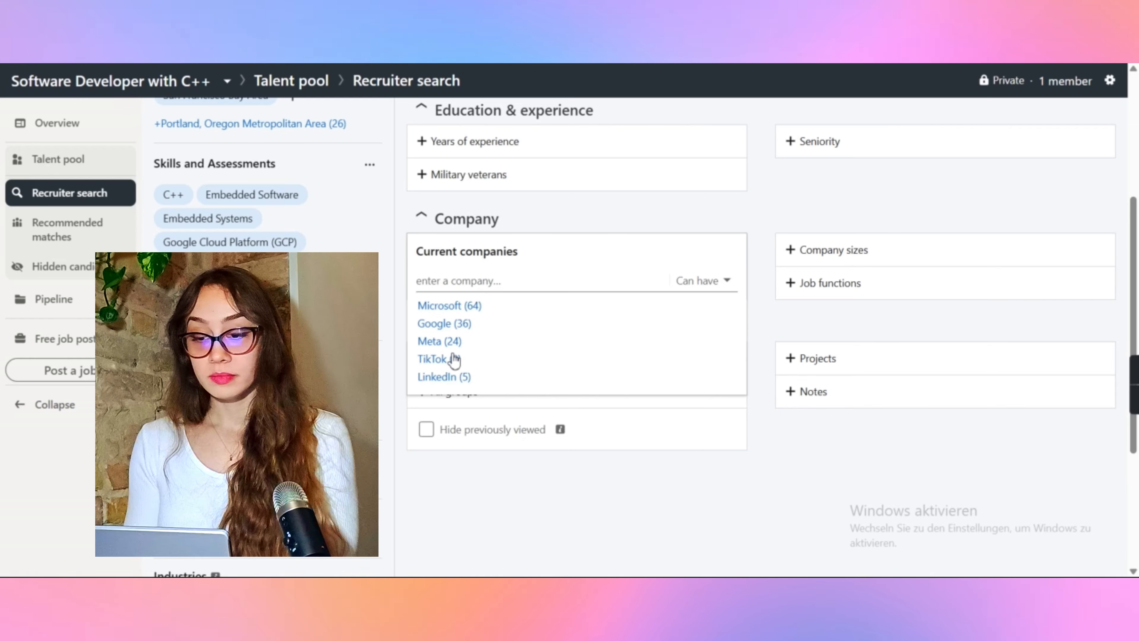
scroll(452, 359, down, 1)
scroll(452, 359, up, 1)
click(824, 251)
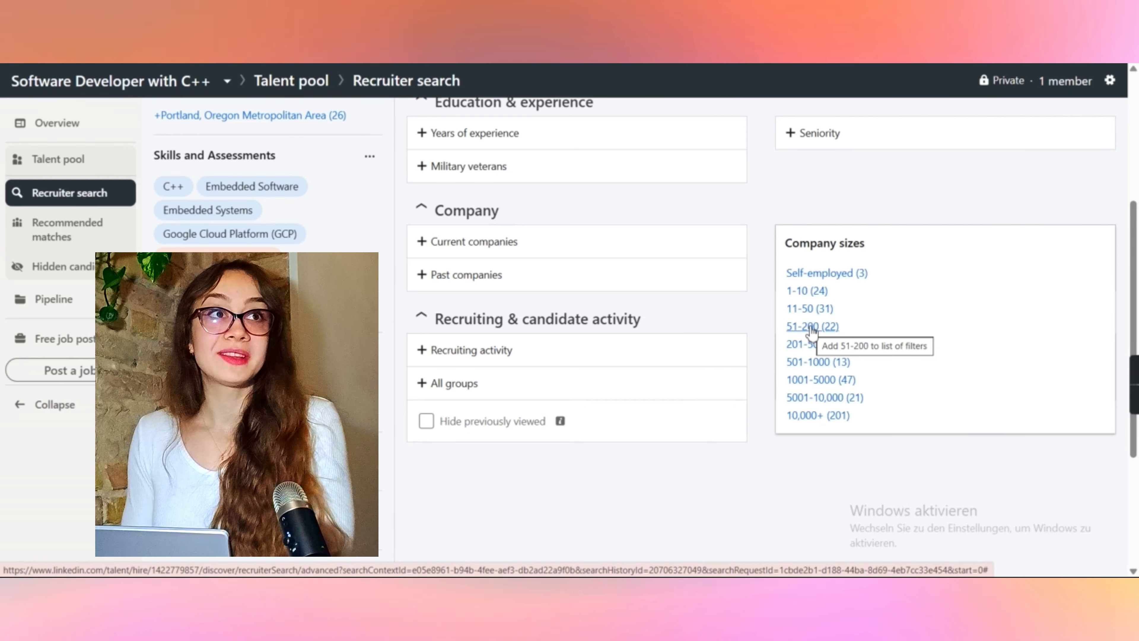
click(805, 312)
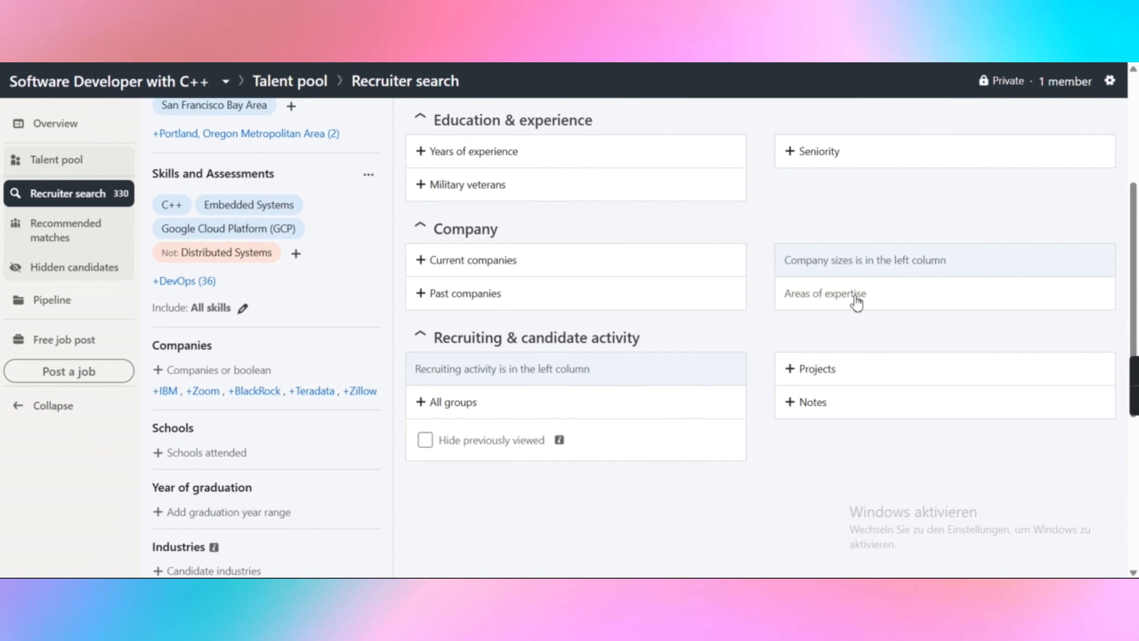
Step: Open the job functions filter and review the available functions
click(834, 297)
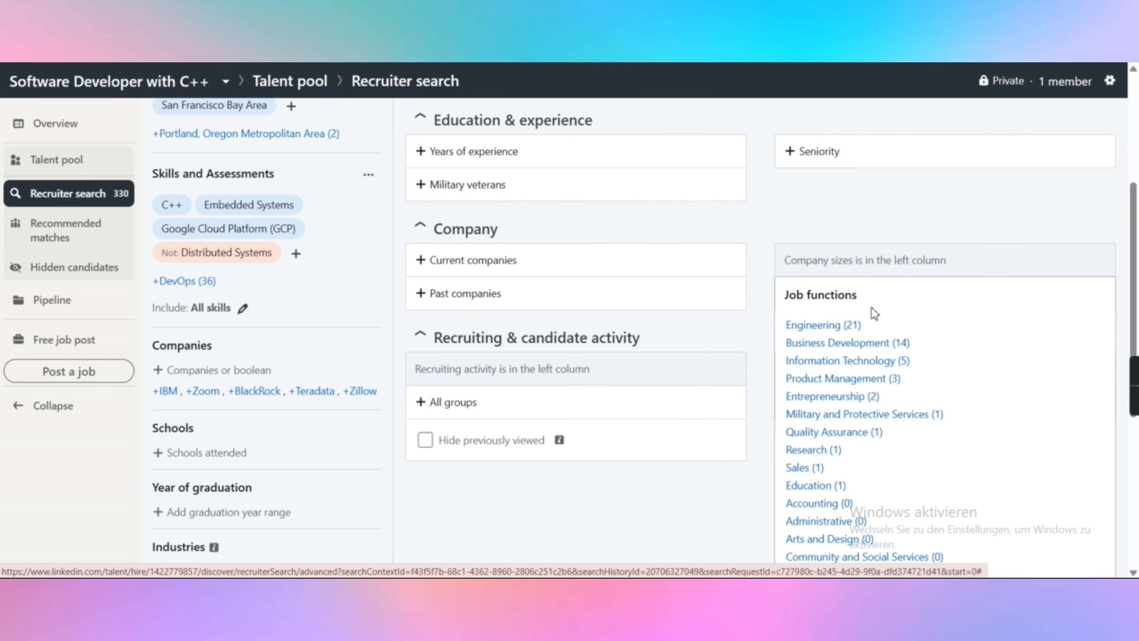
scroll(871, 308, down, 2)
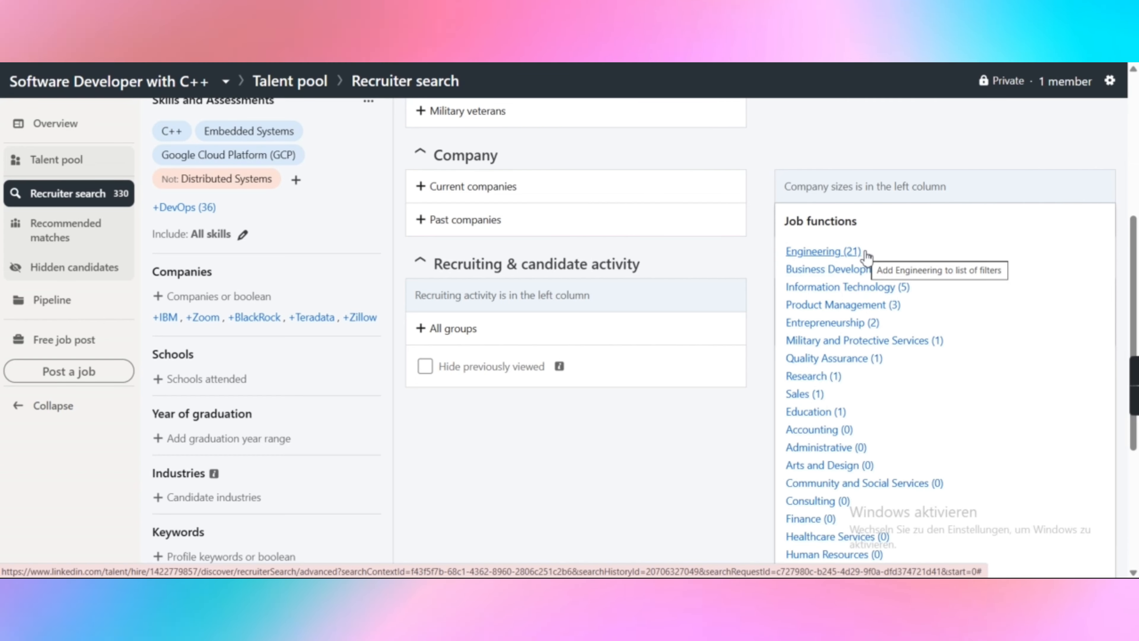
scroll(847, 390, down, 3)
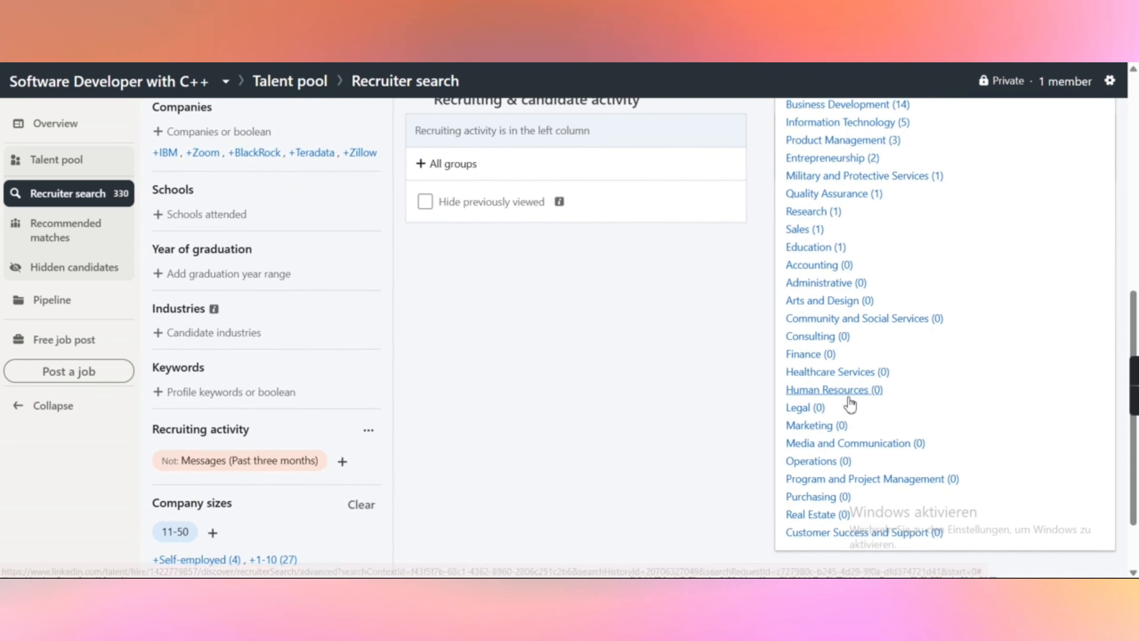
scroll(849, 404, up, 3)
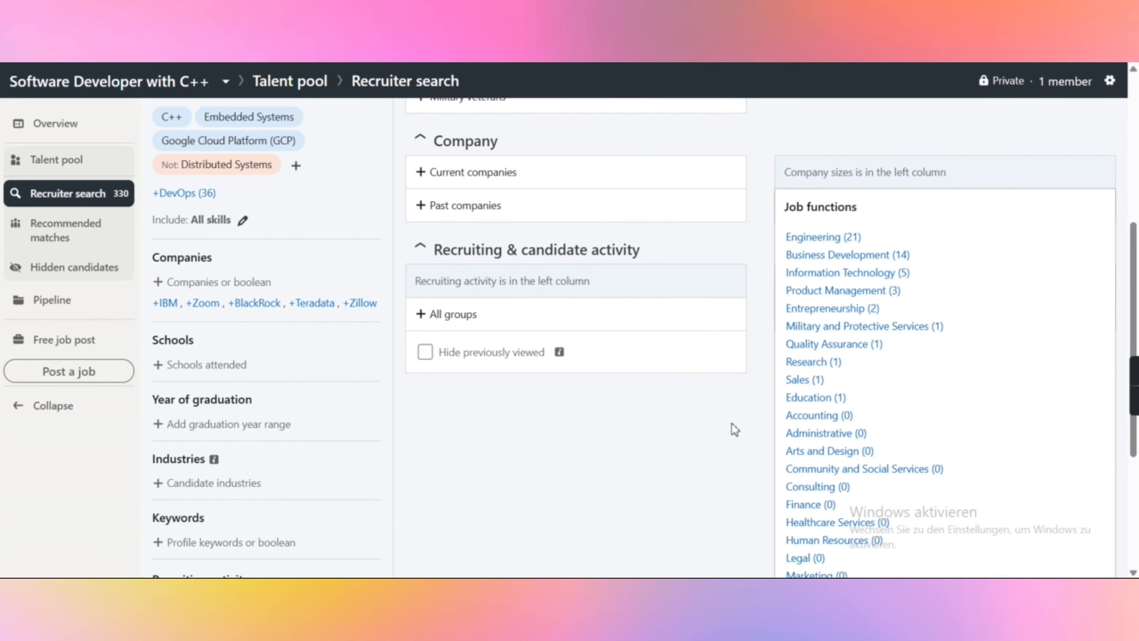
click(746, 420)
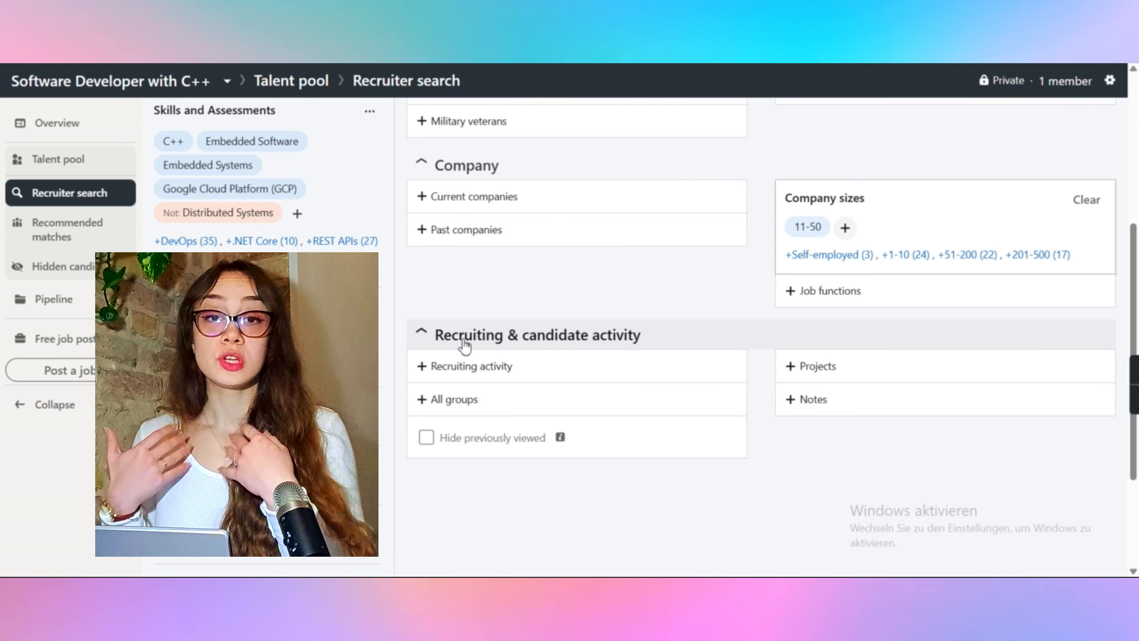
Step: Add a Messages recruiting activity filter set to Doesn't have
click(471, 365)
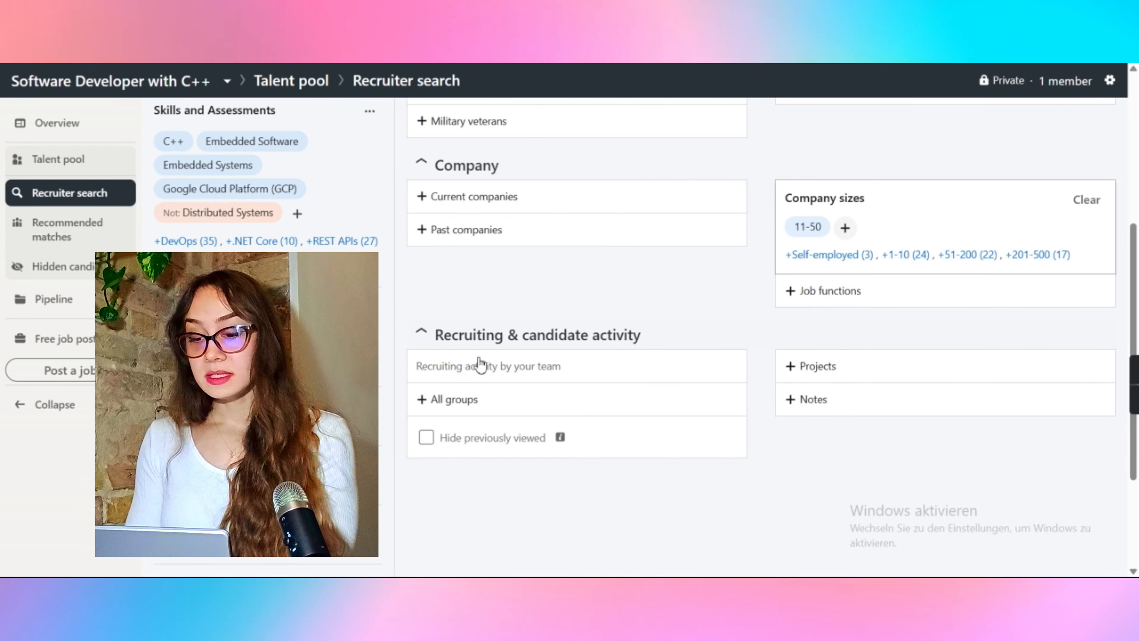
click(467, 373)
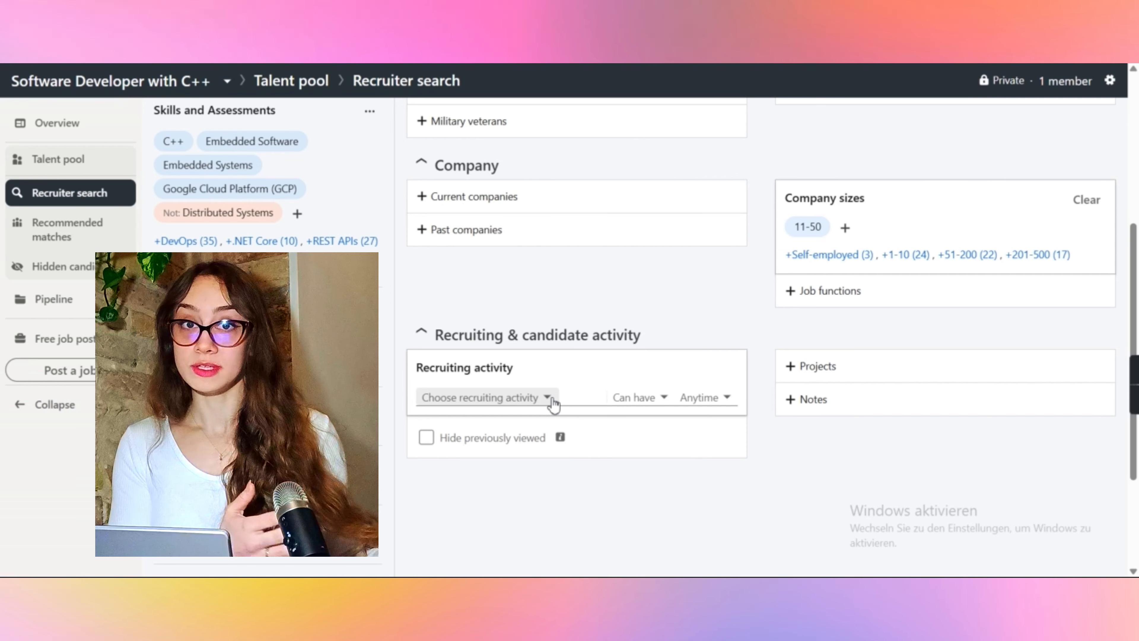
click(553, 401)
click(451, 428)
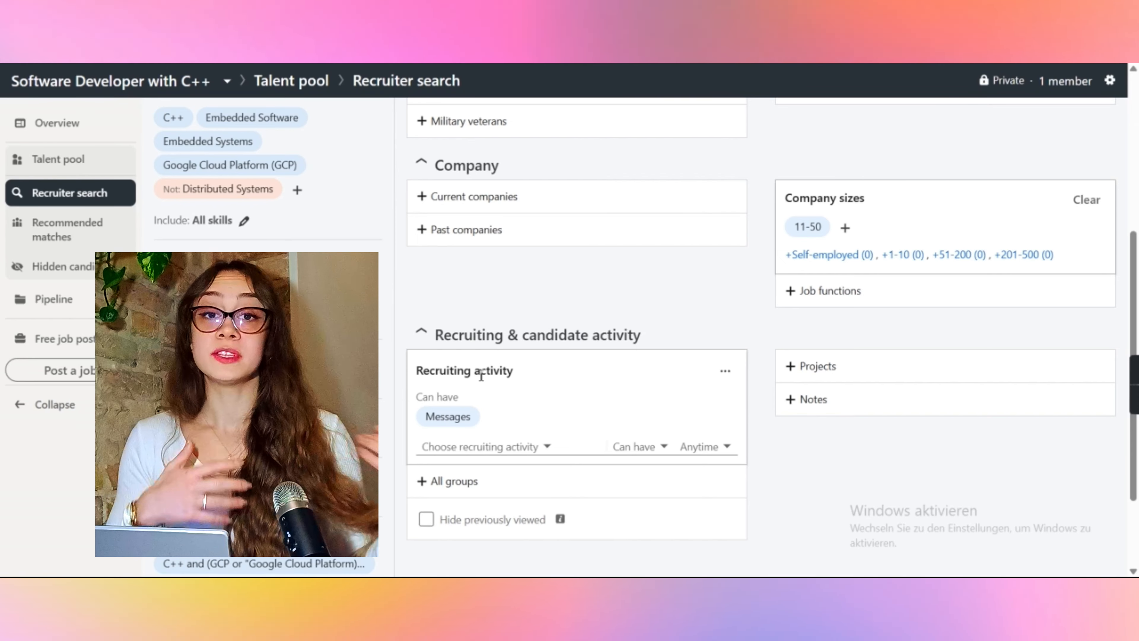
click(480, 417)
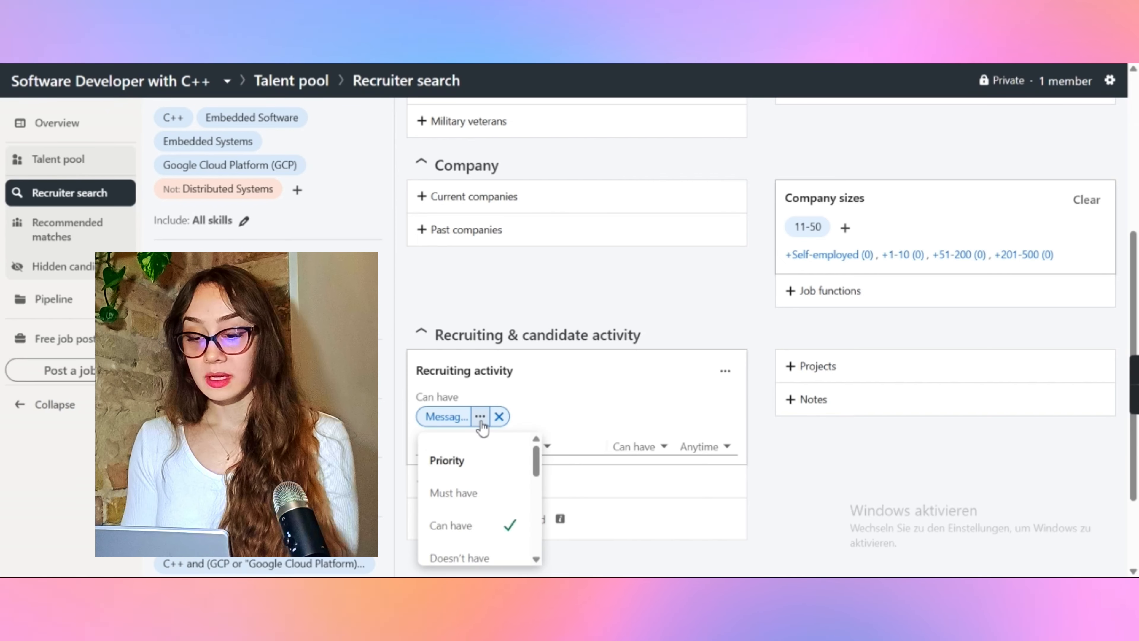
click(465, 553)
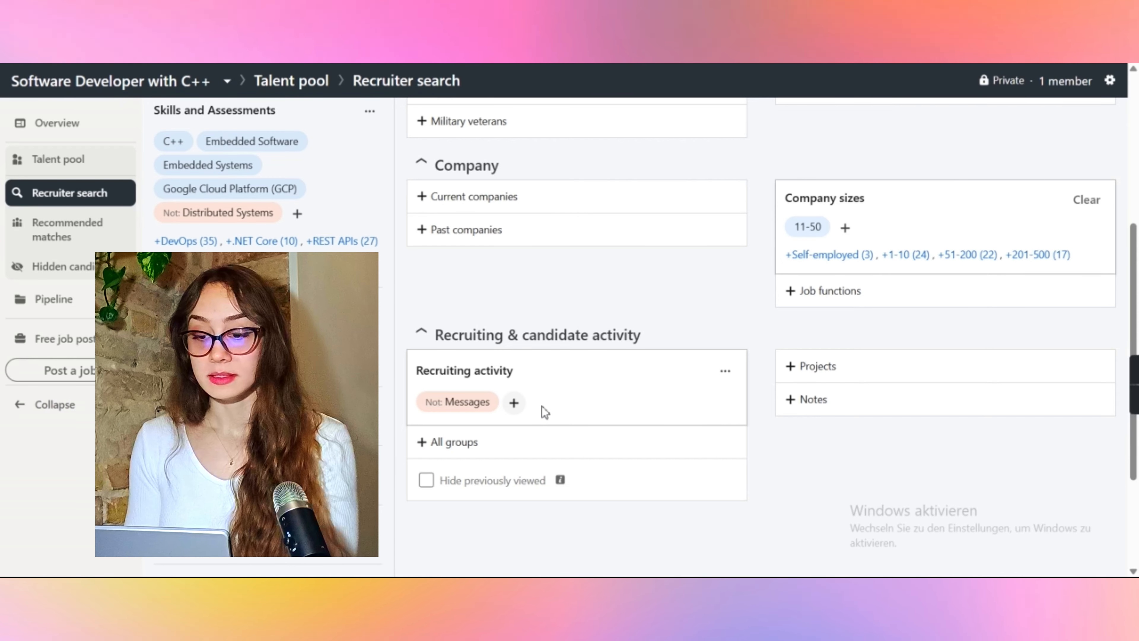
Step: Limit the excluded Messages activity to the past three months
click(482, 401)
scroll(471, 489, down, 5)
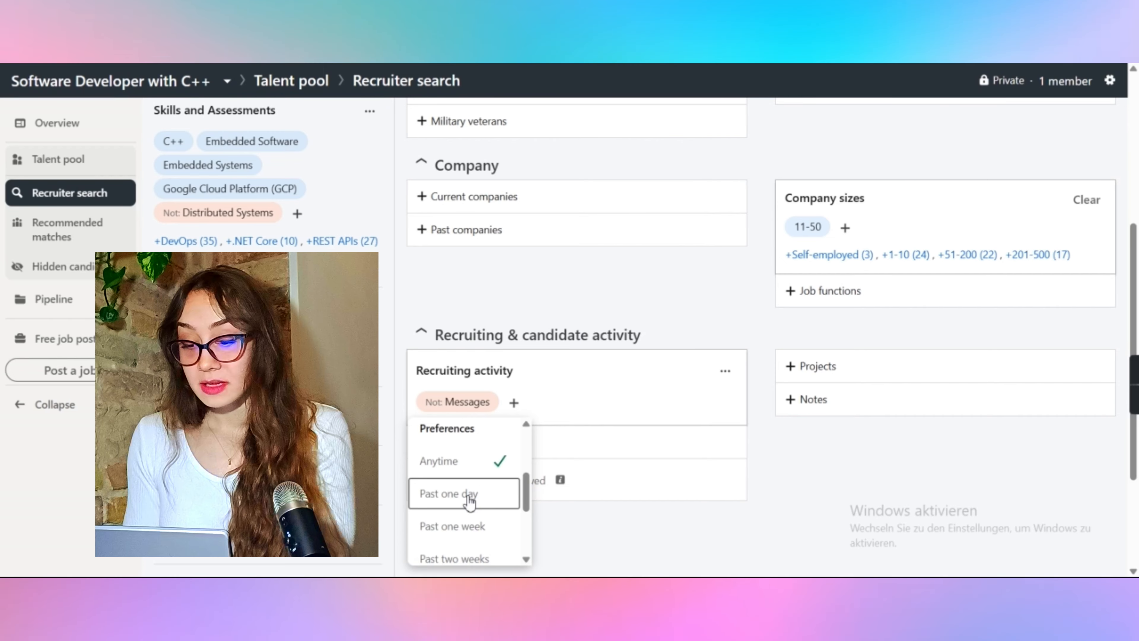
scroll(465, 475, down, 1)
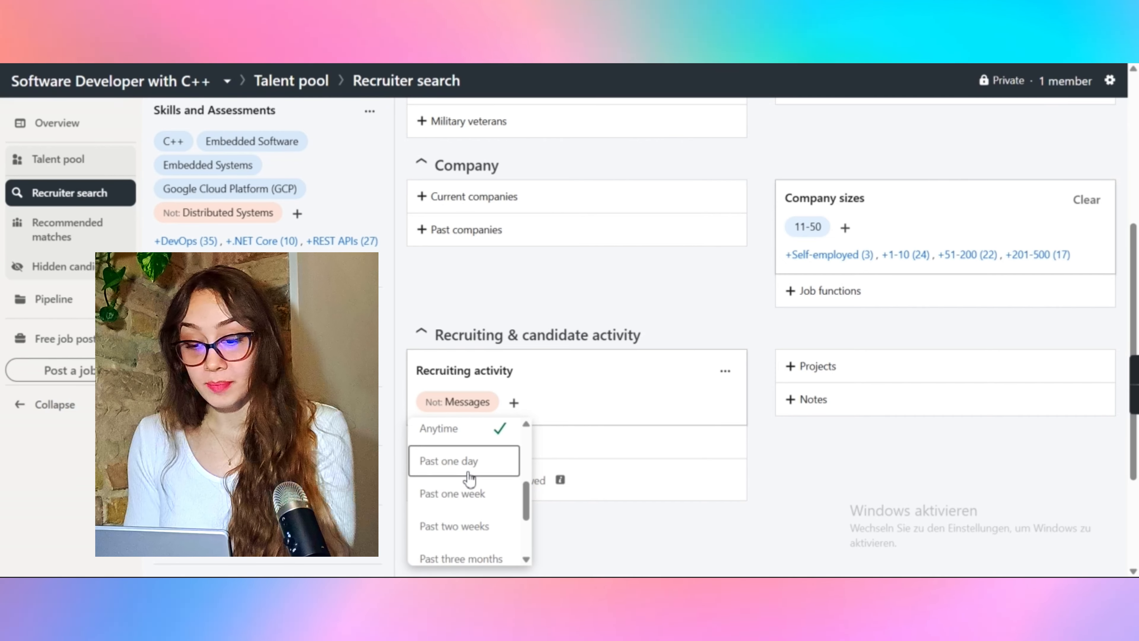
click(458, 496)
mouse_move(536, 411)
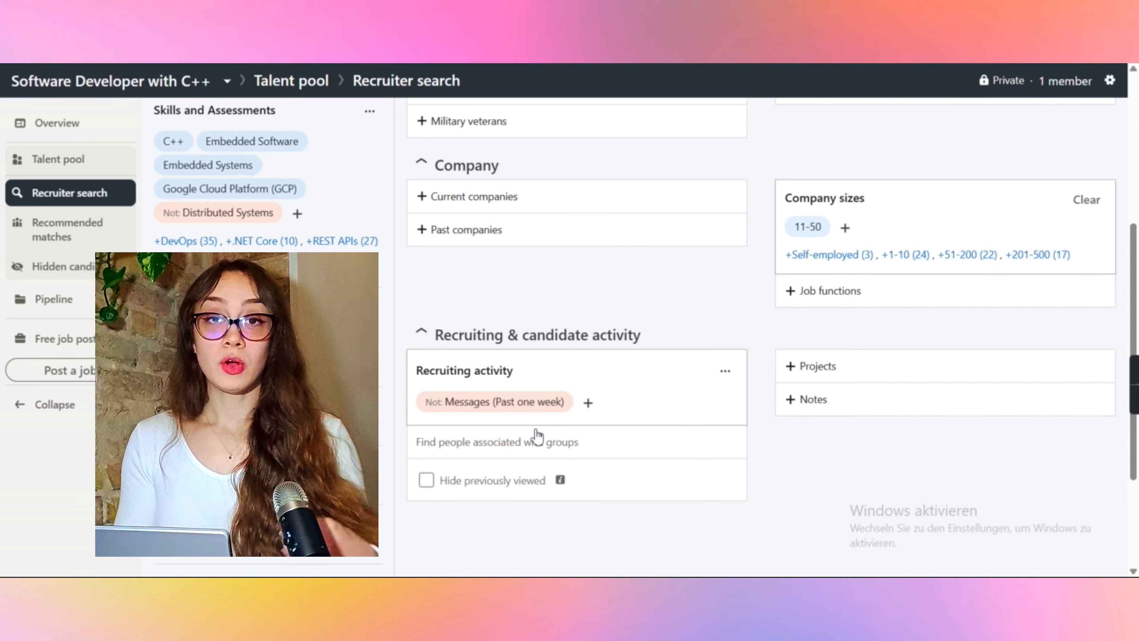
click(544, 402)
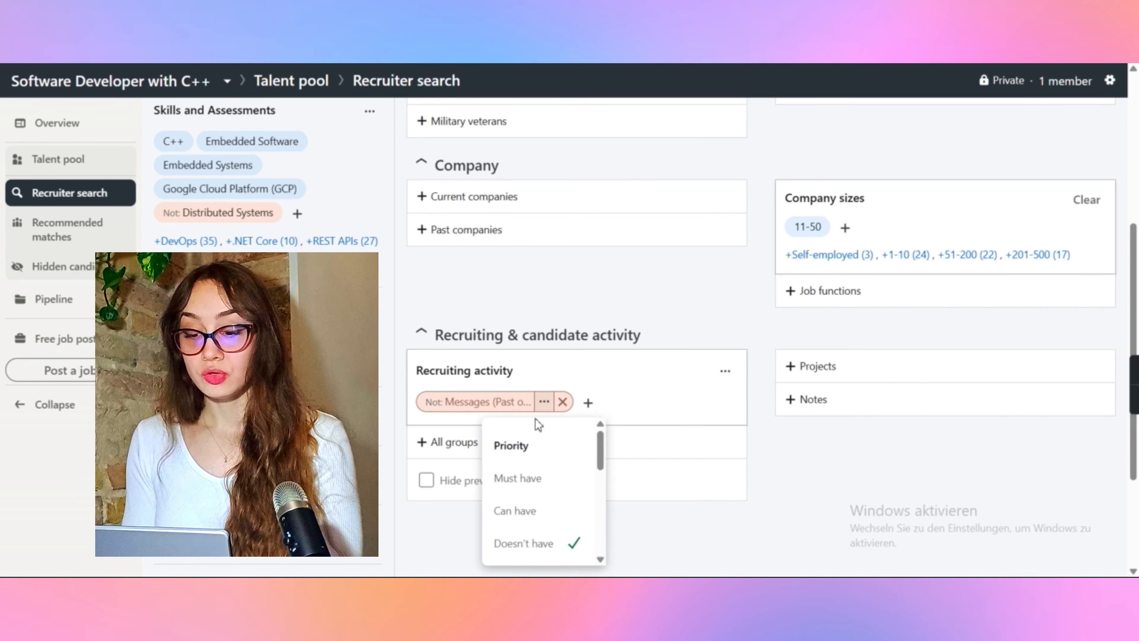
scroll(522, 520, down, 4)
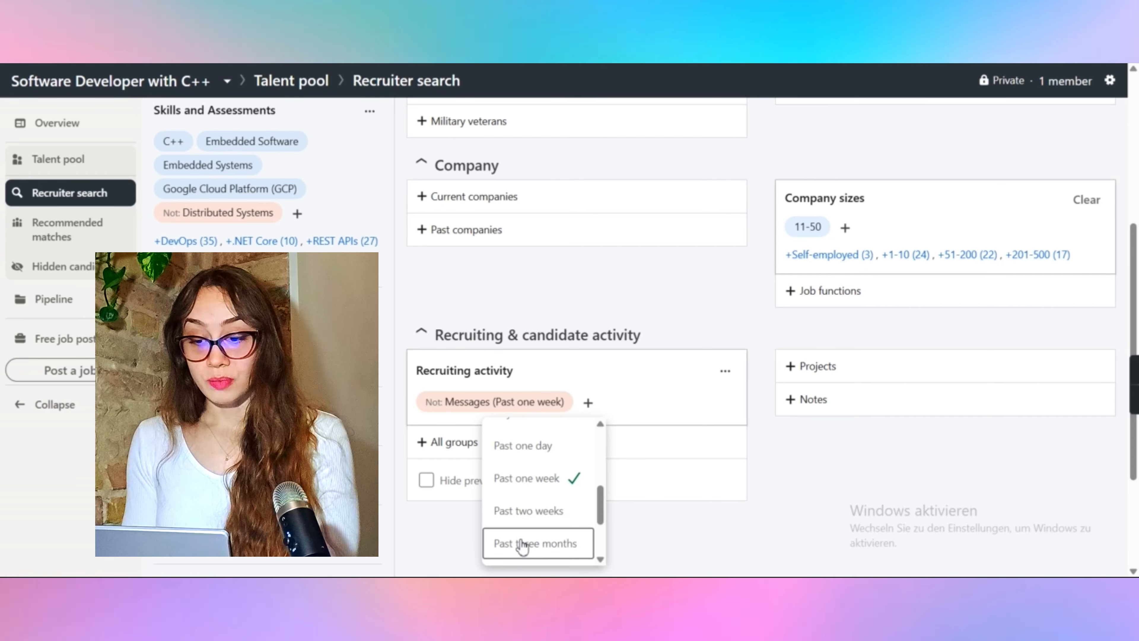
click(521, 544)
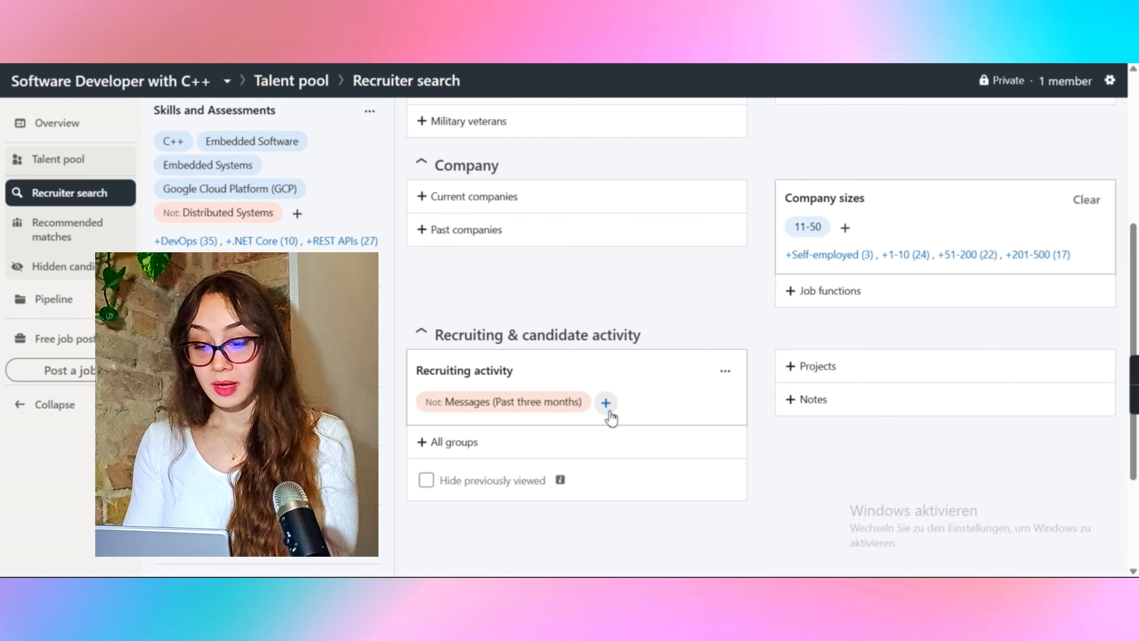
Step: Review the other recruiting activity types that can be added
click(606, 403)
click(543, 446)
scroll(541, 449, down, 2)
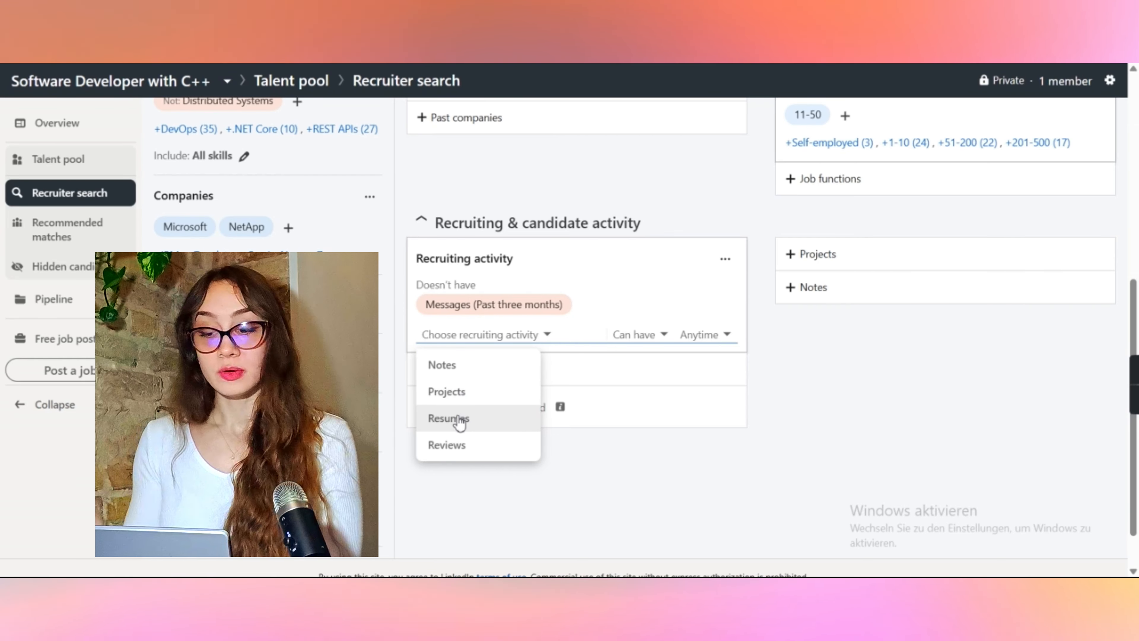
click(855, 289)
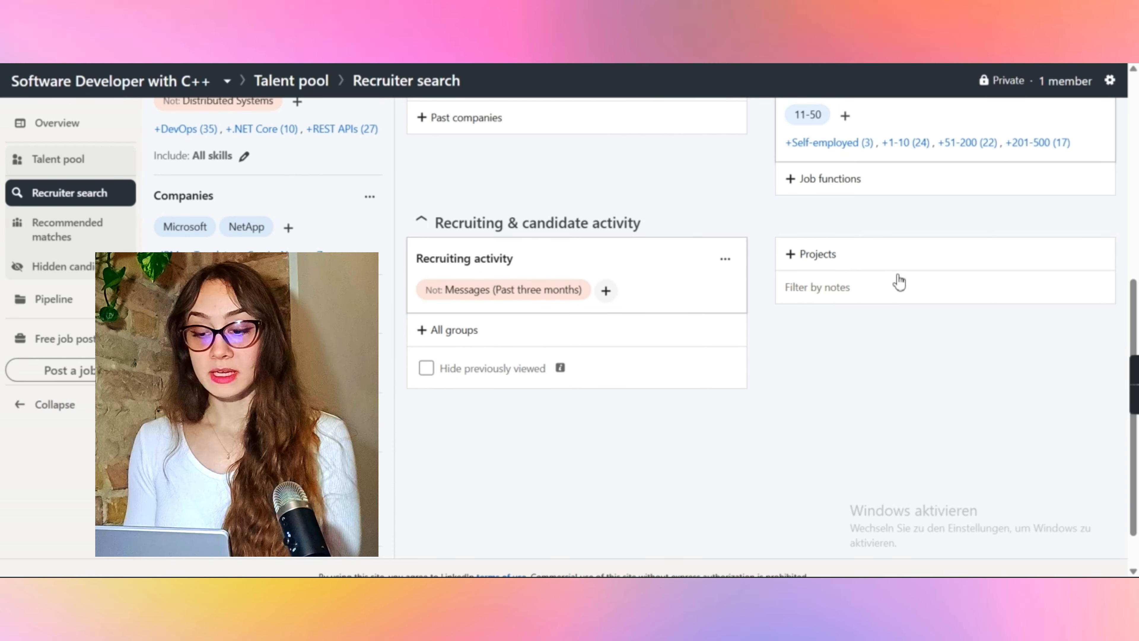
Step: Open the groups filter and review the suggested groups
click(863, 257)
mouse_move(576, 298)
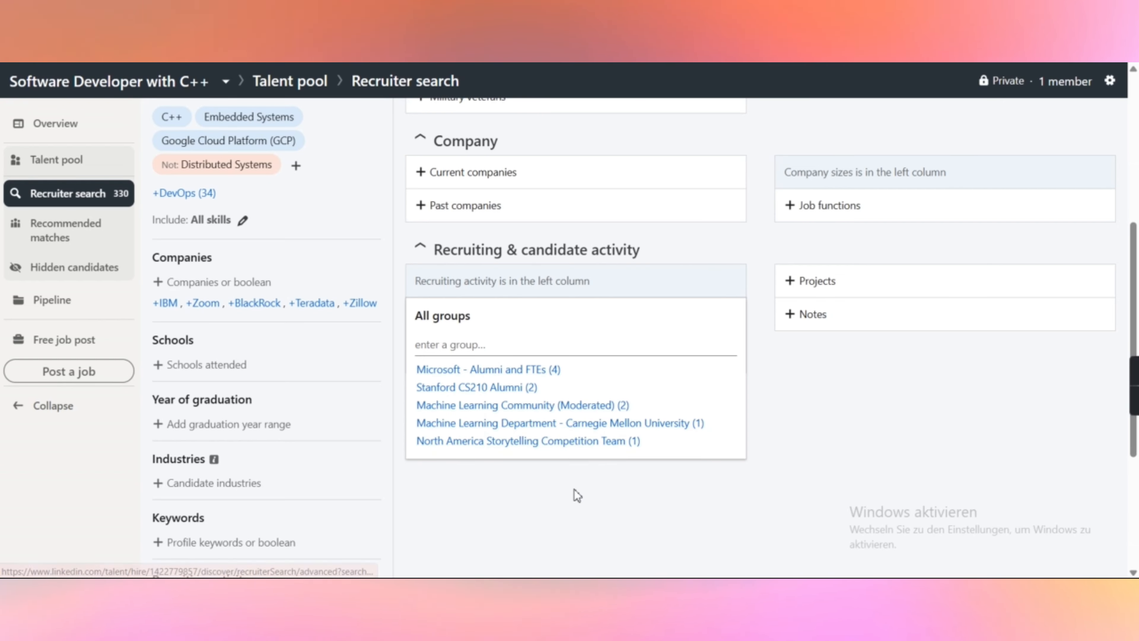
click(443, 345)
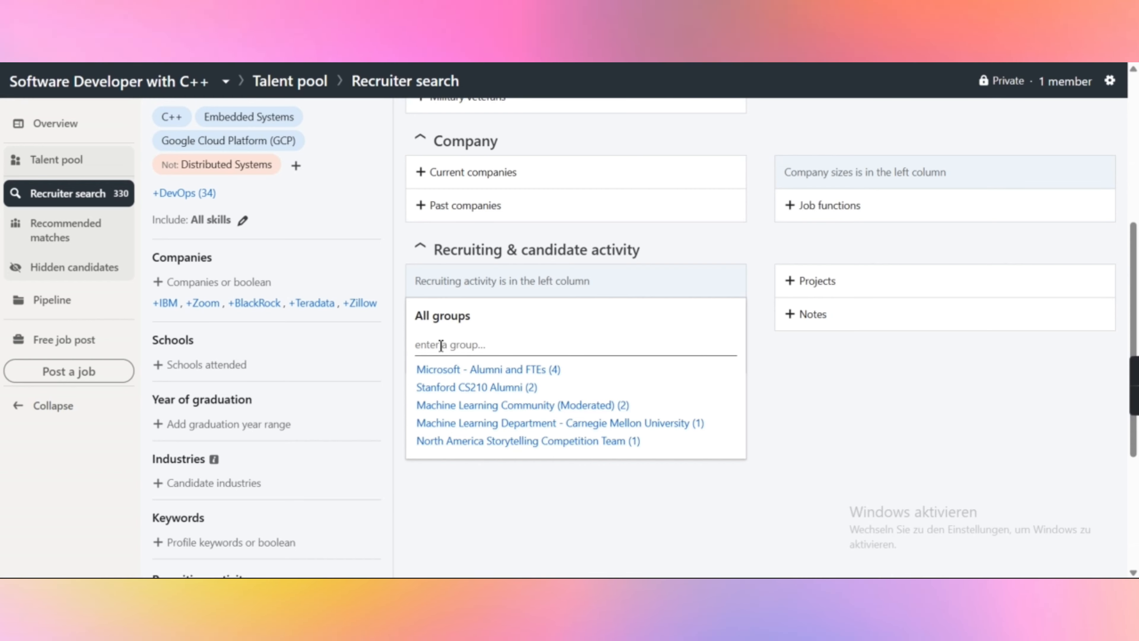
Step: Open the Projects filter to enter a project name
click(867, 306)
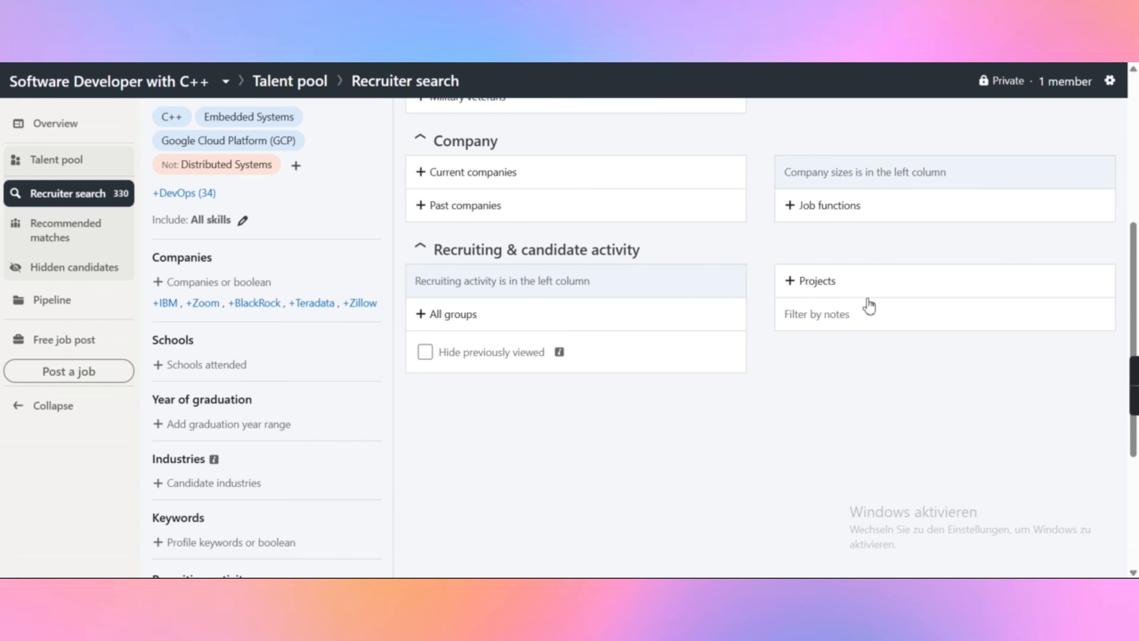
click(857, 288)
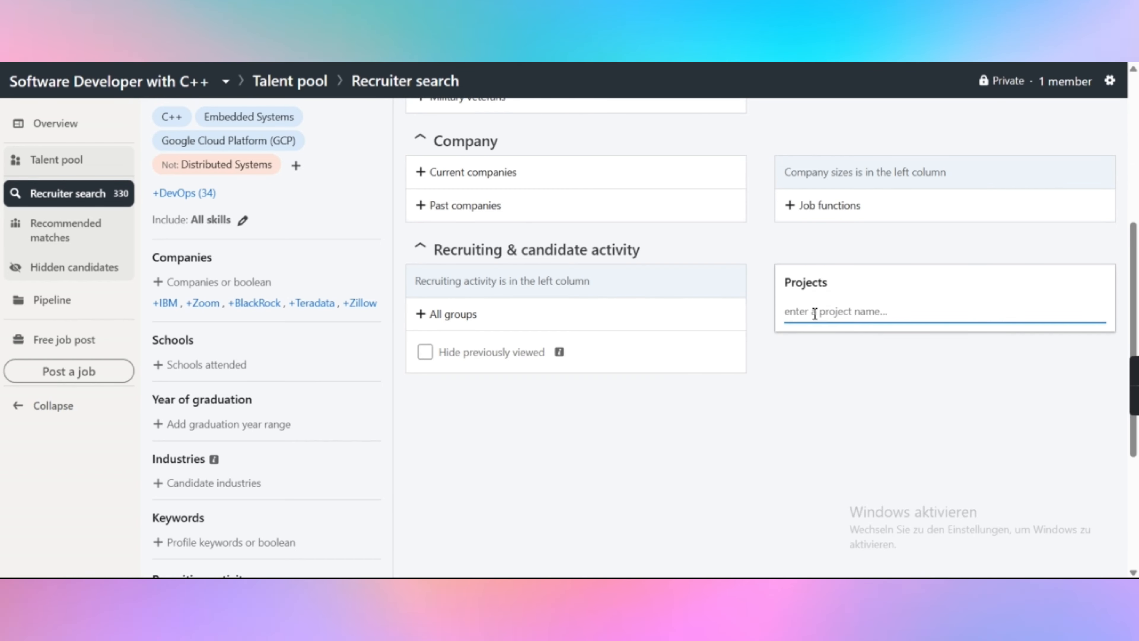